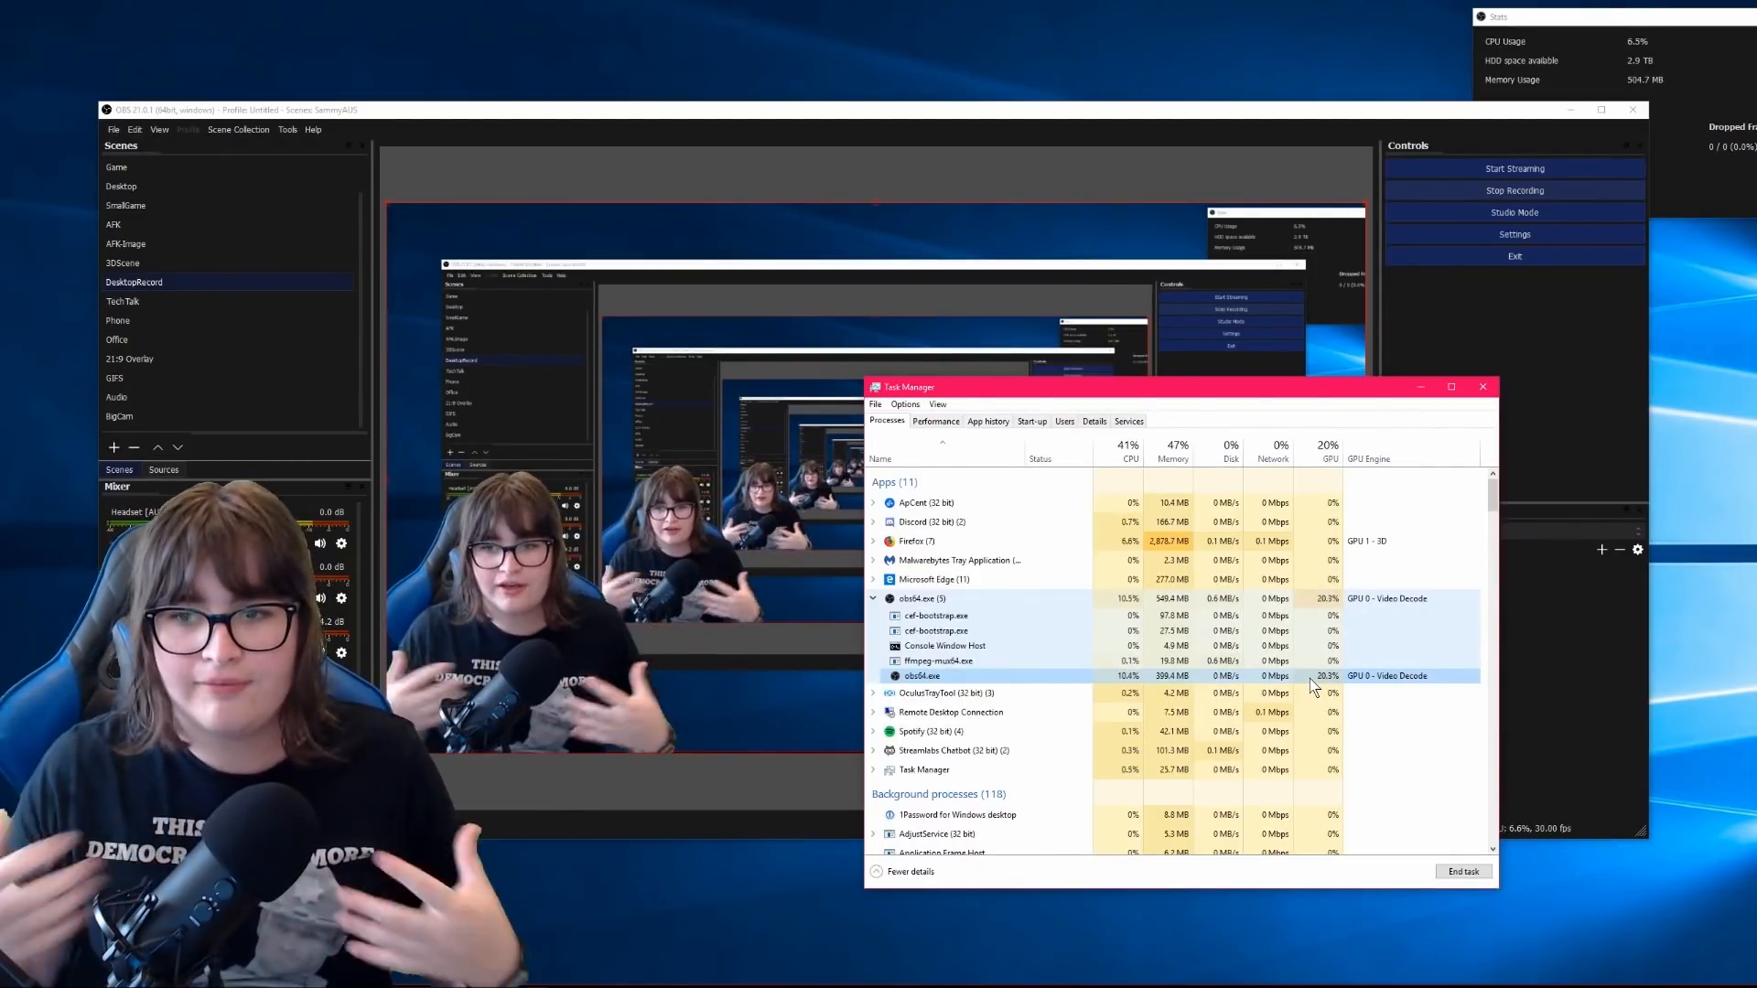
Inspect the obs64.exe subprocesses in Task Manager and switch OBS to the Game scene to compare their resource usage.
{"action": "left_click", "coordinate": [952, 616]}
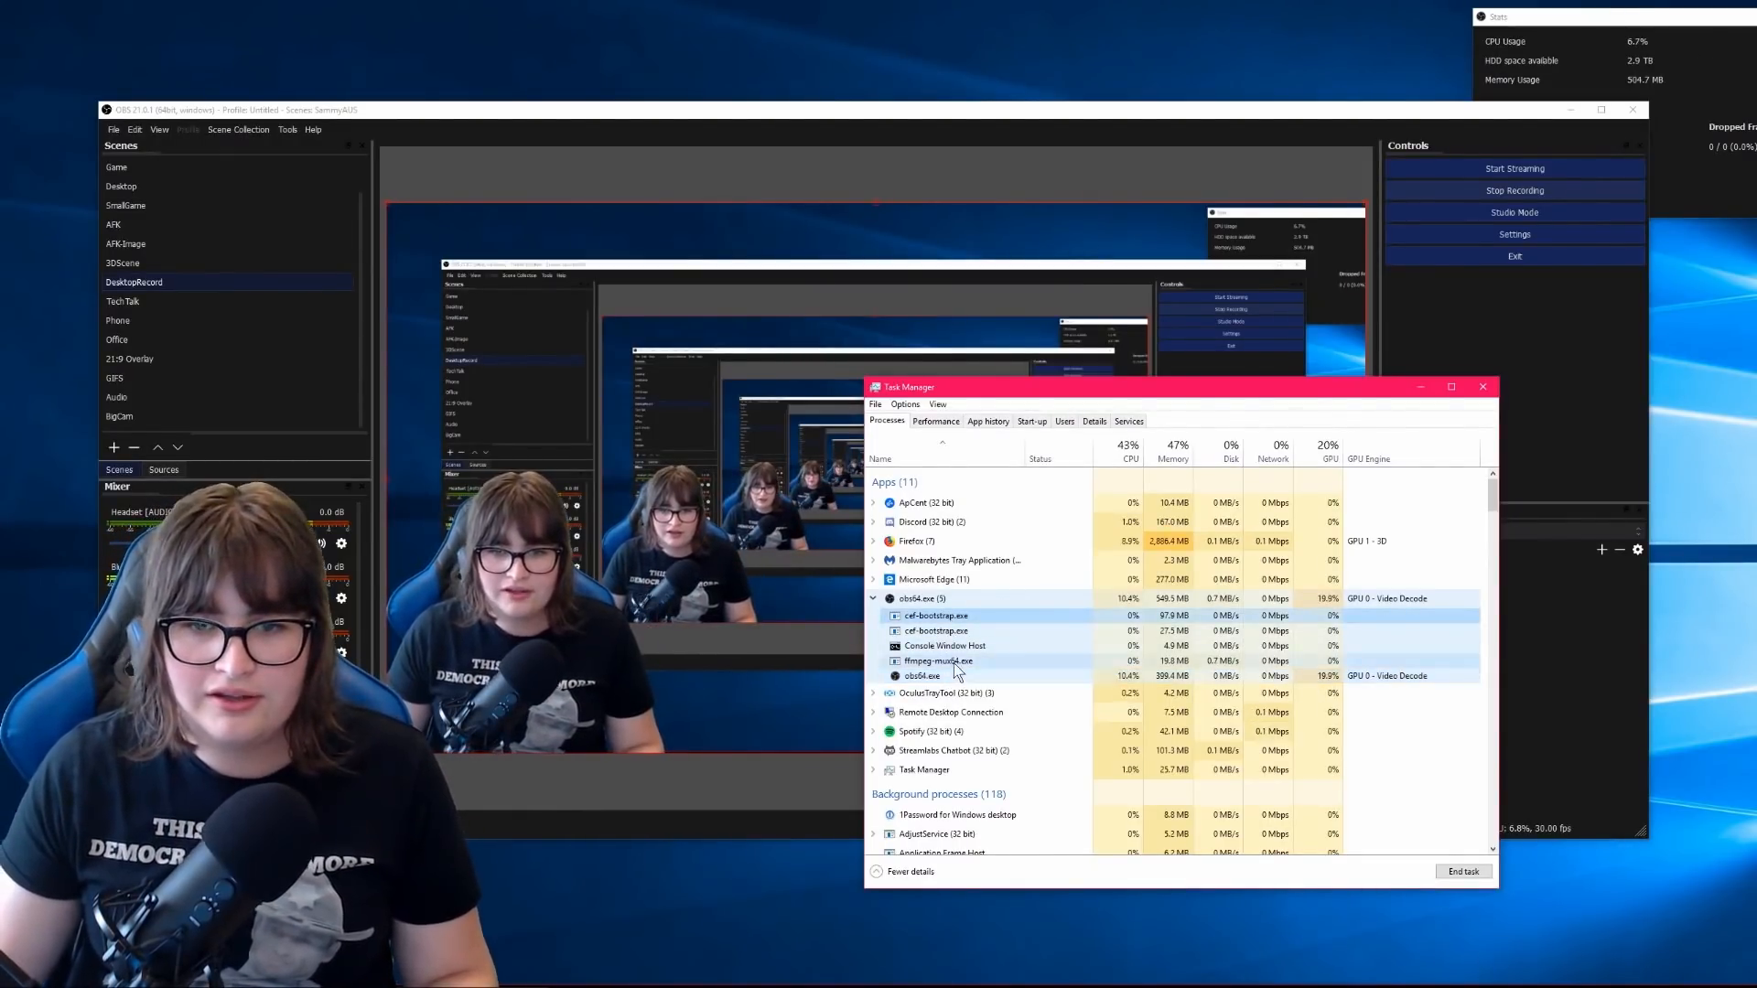
{"action": "left_click", "coordinate": [956, 663]}
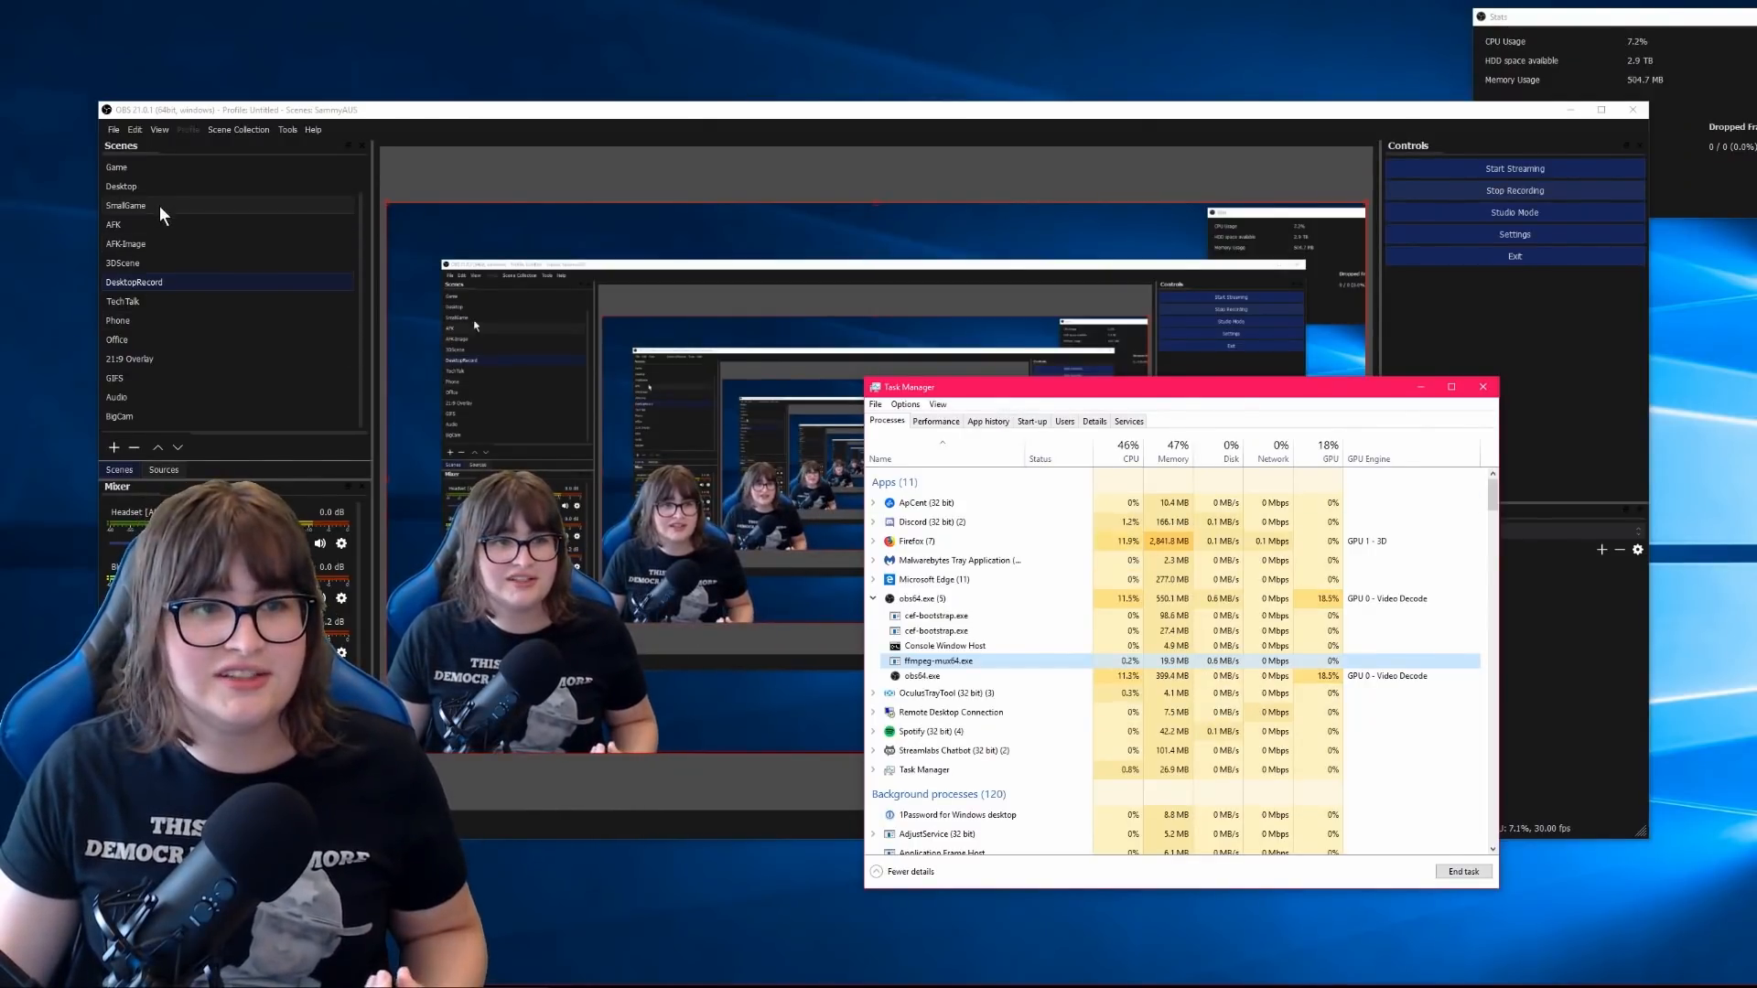
{"action": "left_click", "coordinate": [151, 170]}
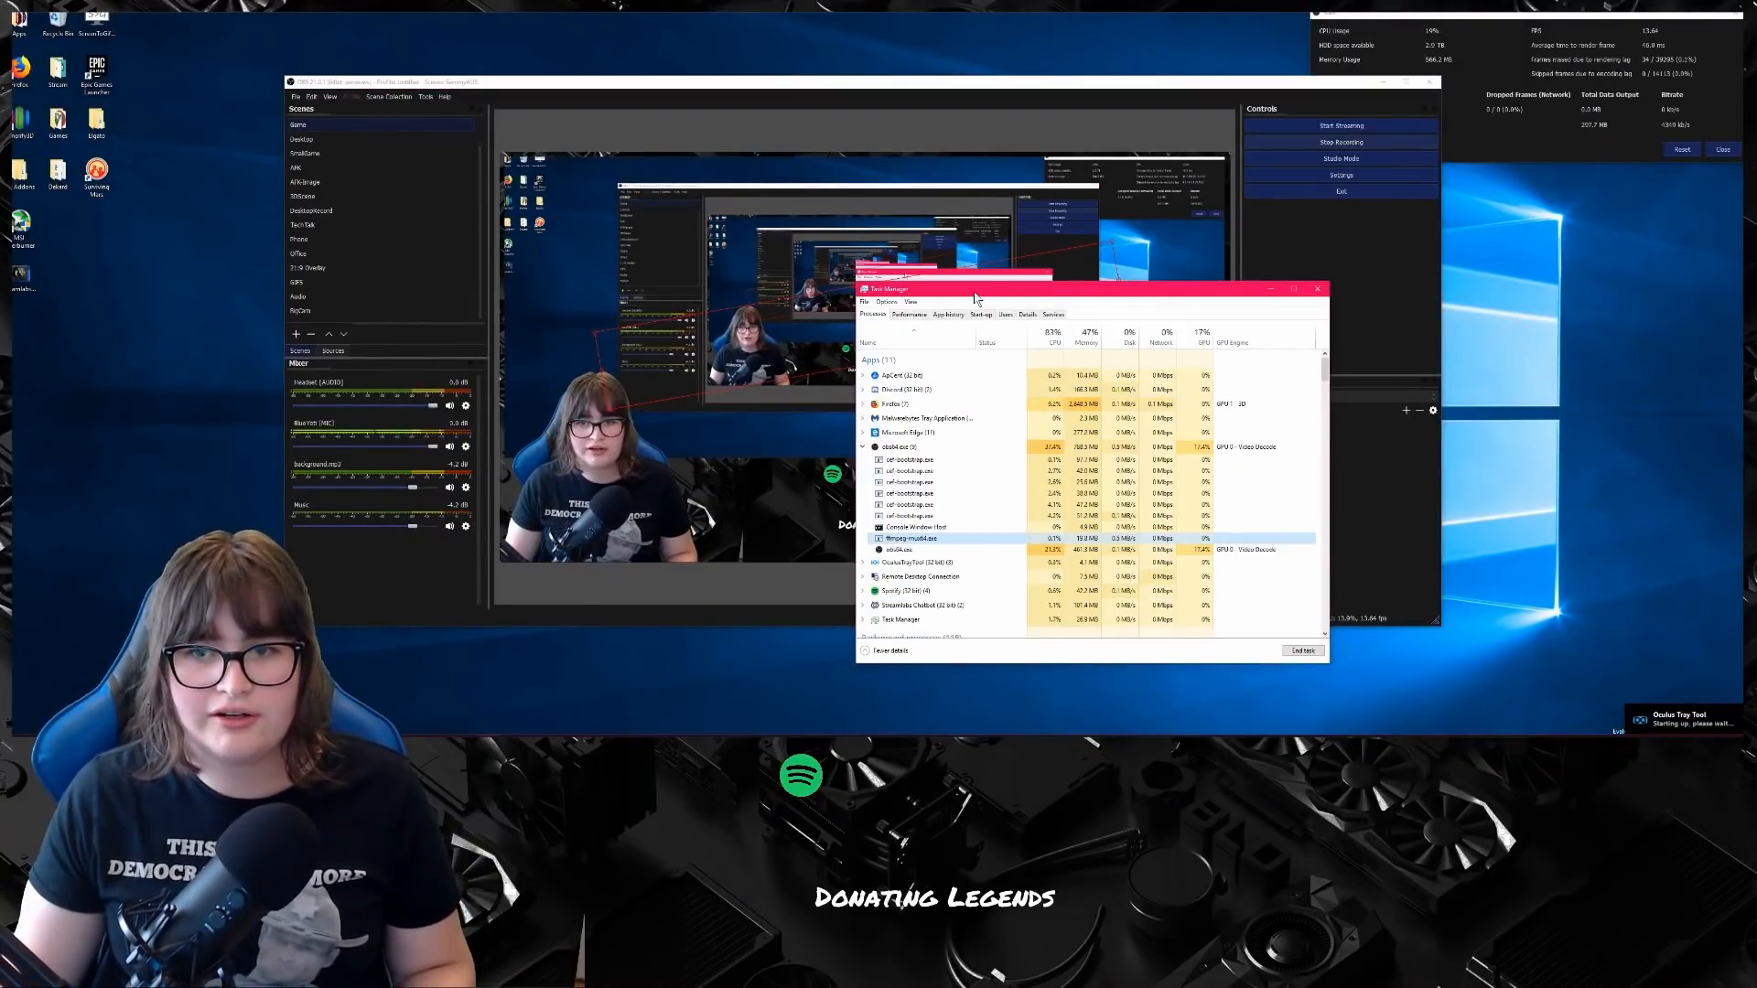
{"action": "left_click_drag", "start_coordinate": [974, 292], "coordinate": [987, 287]}
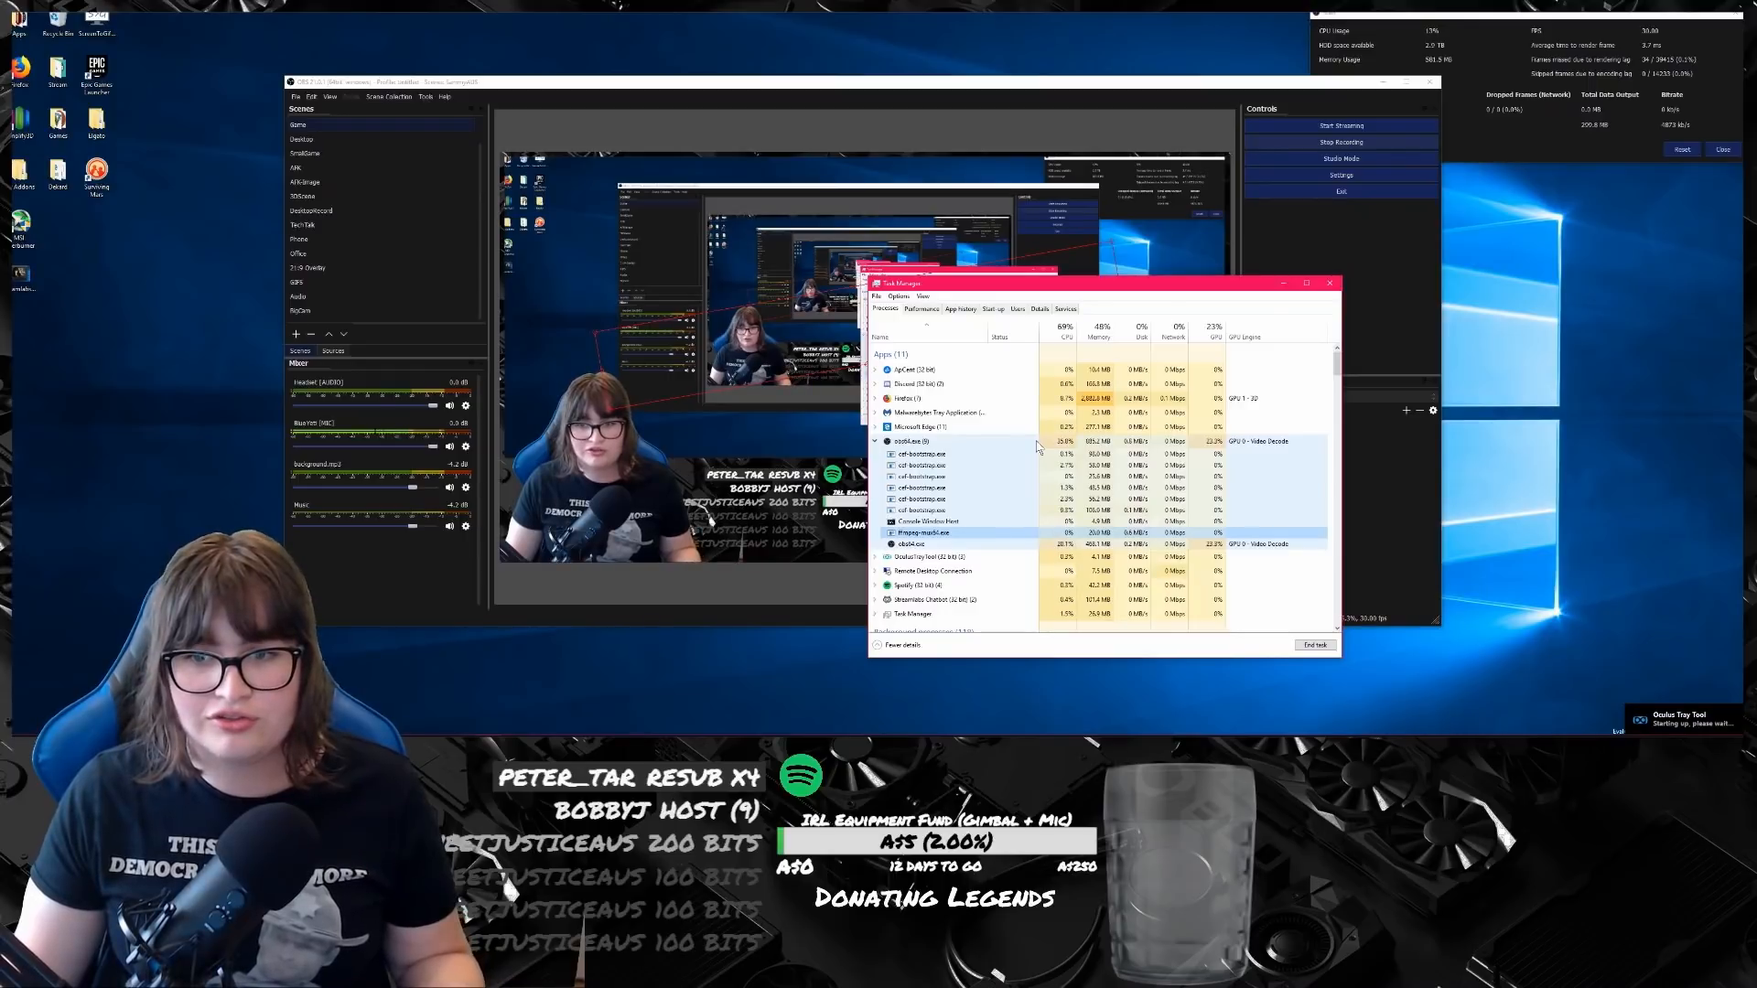
{"action": "left_click", "coordinate": [1016, 522]}
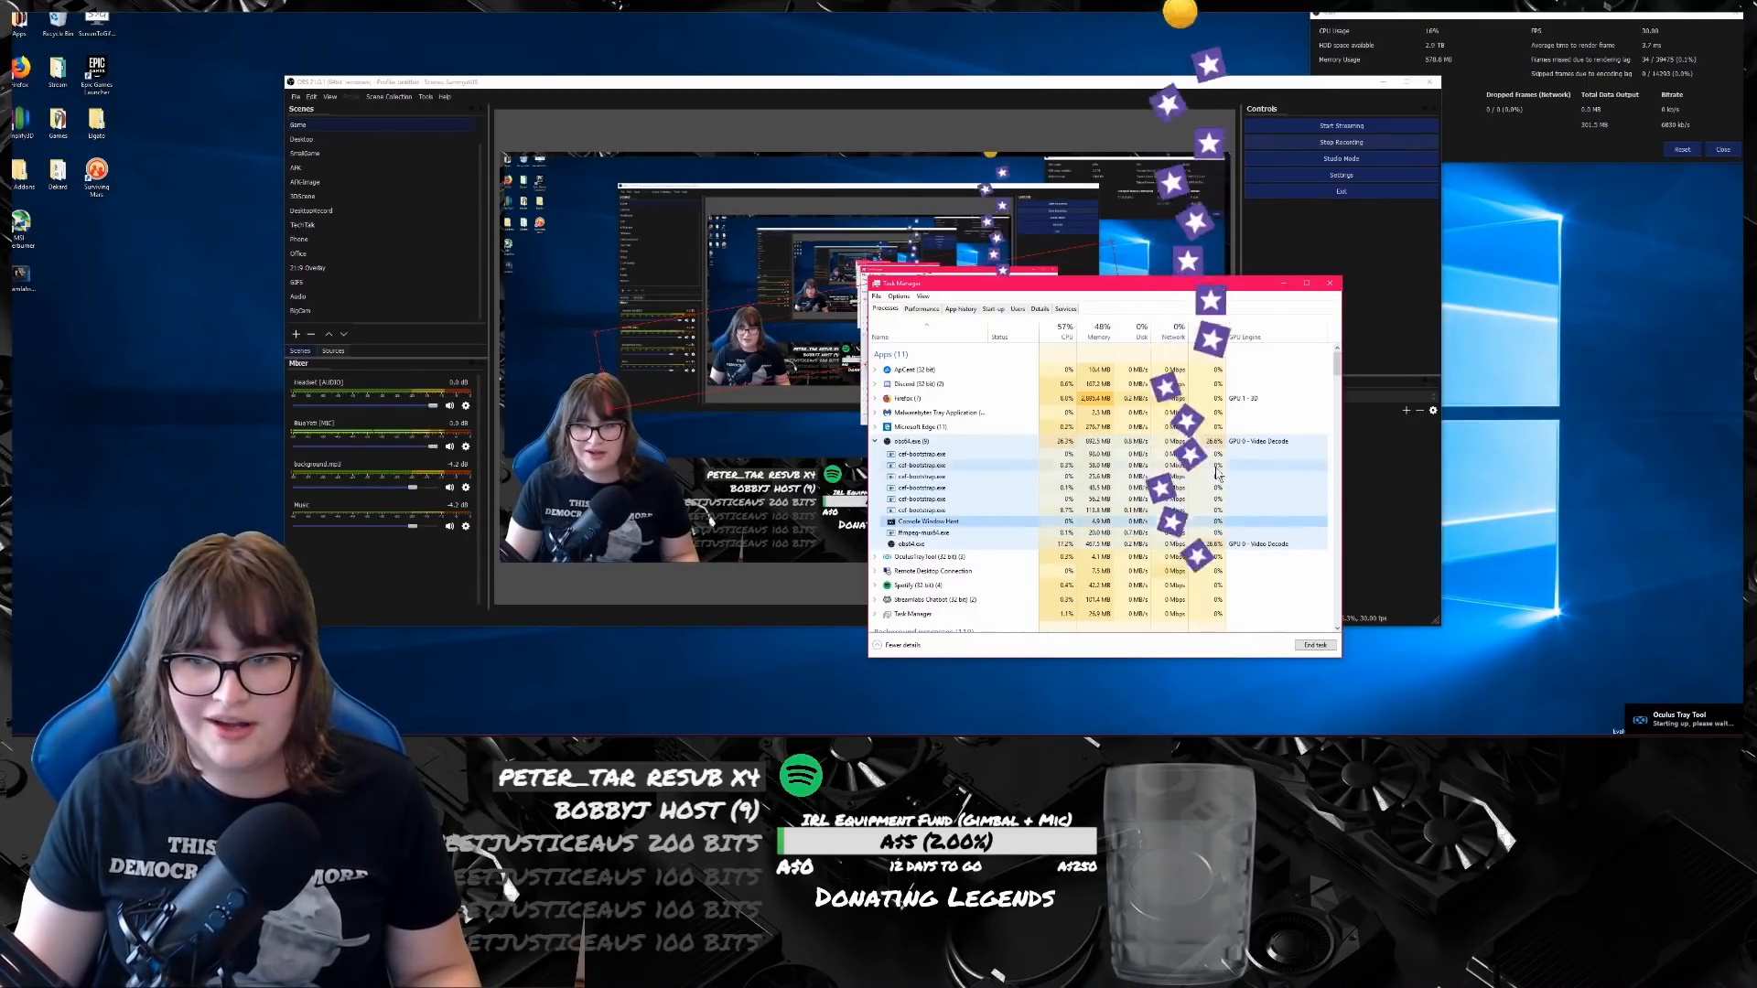
Check the GPU 1 performance graphs in Task Manager, and return to the process list with obs64.exe expanded.
{"action": "left_click", "coordinate": [922, 310]}
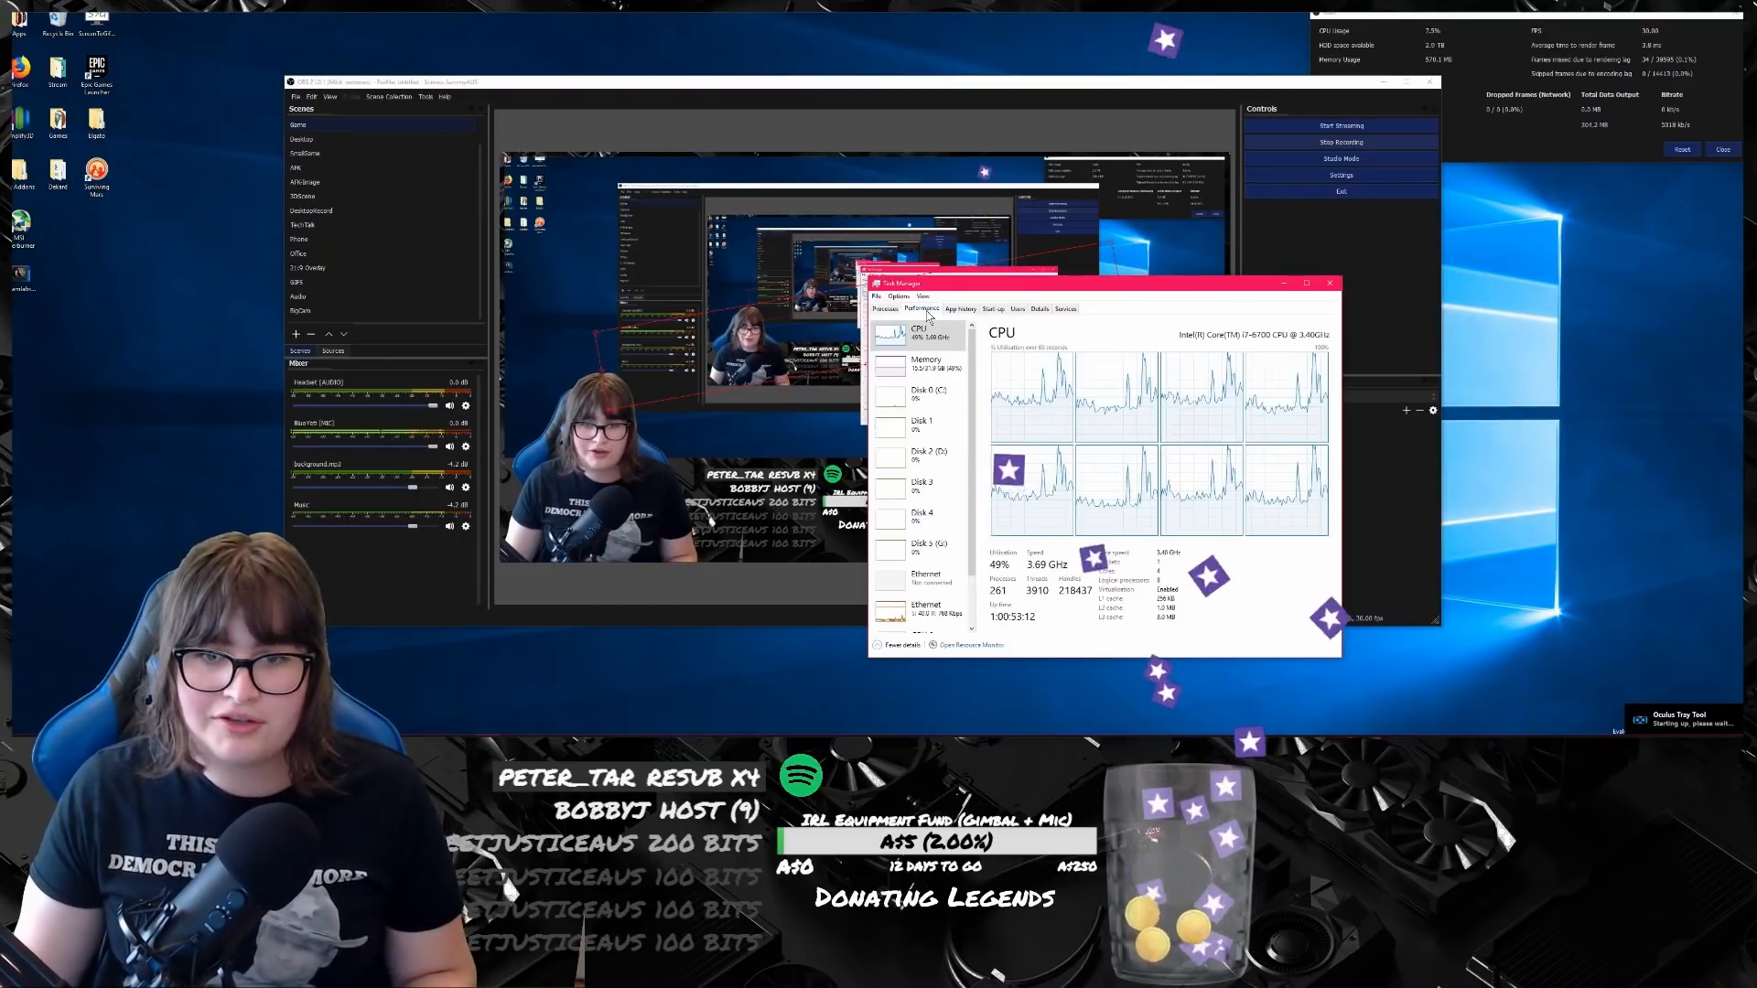
{"action": "scroll", "coordinate": [925, 613], "scroll_direction": "down", "scroll_amount": 2}
{"action": "left_click", "coordinate": [933, 615]}
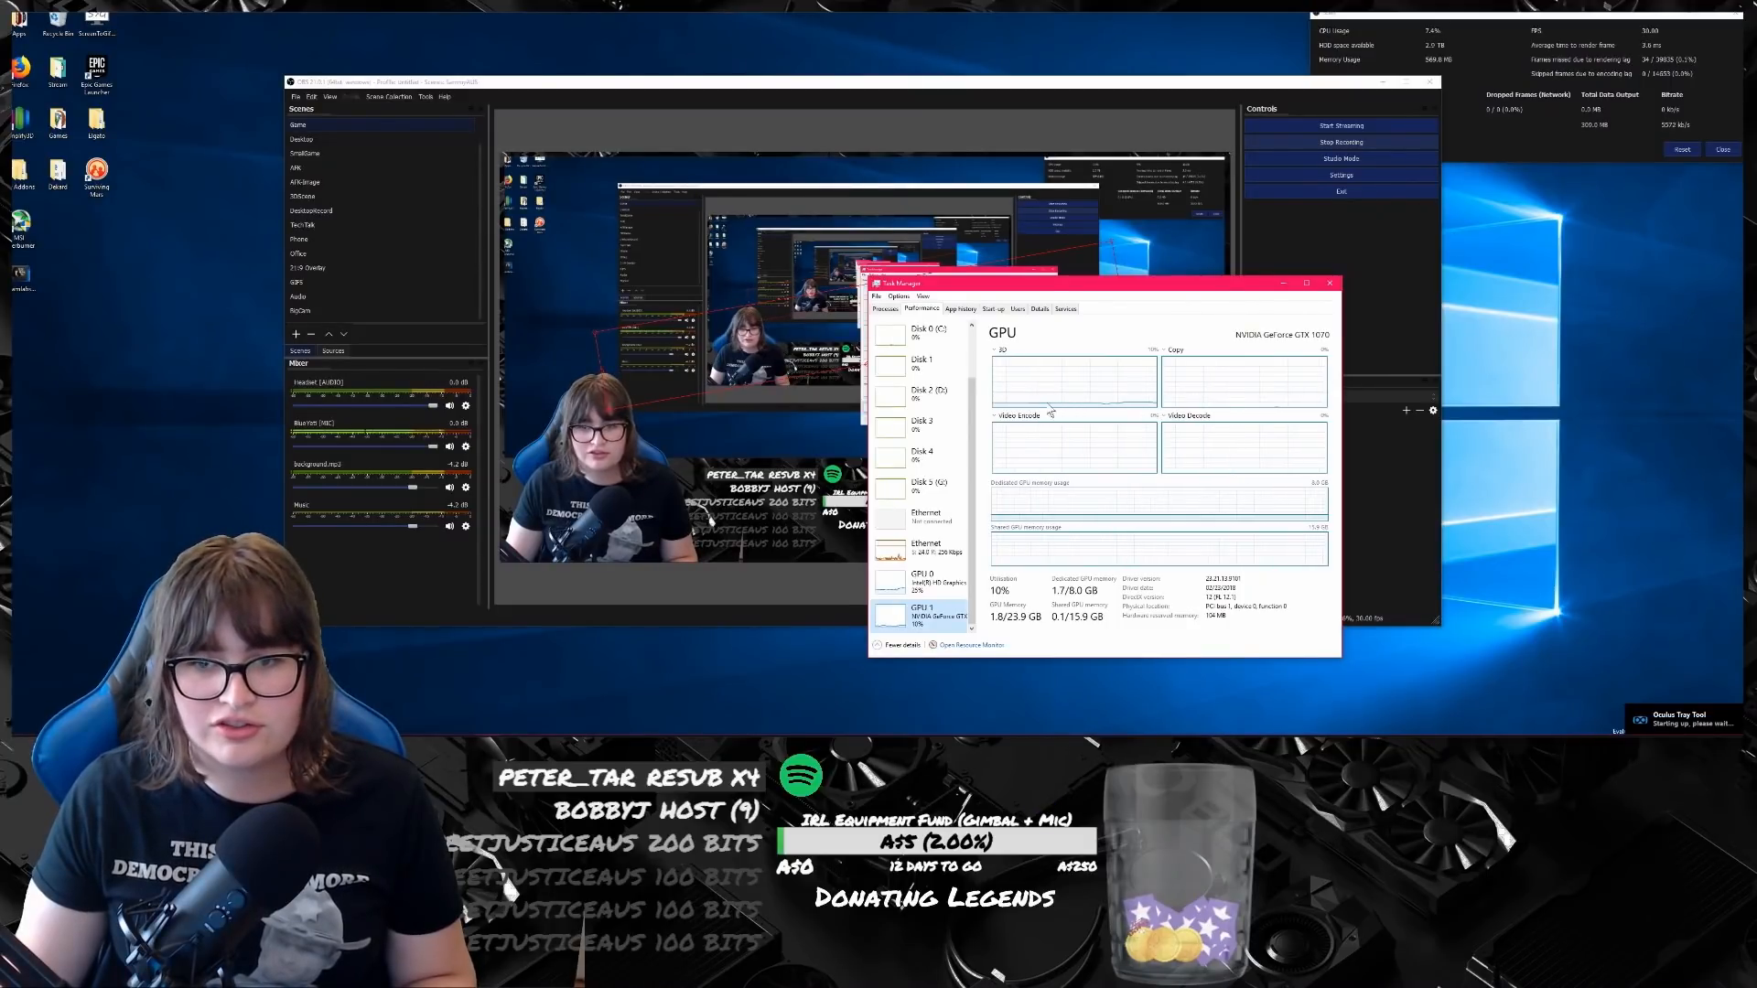
{"action": "left_click", "coordinate": [885, 308]}
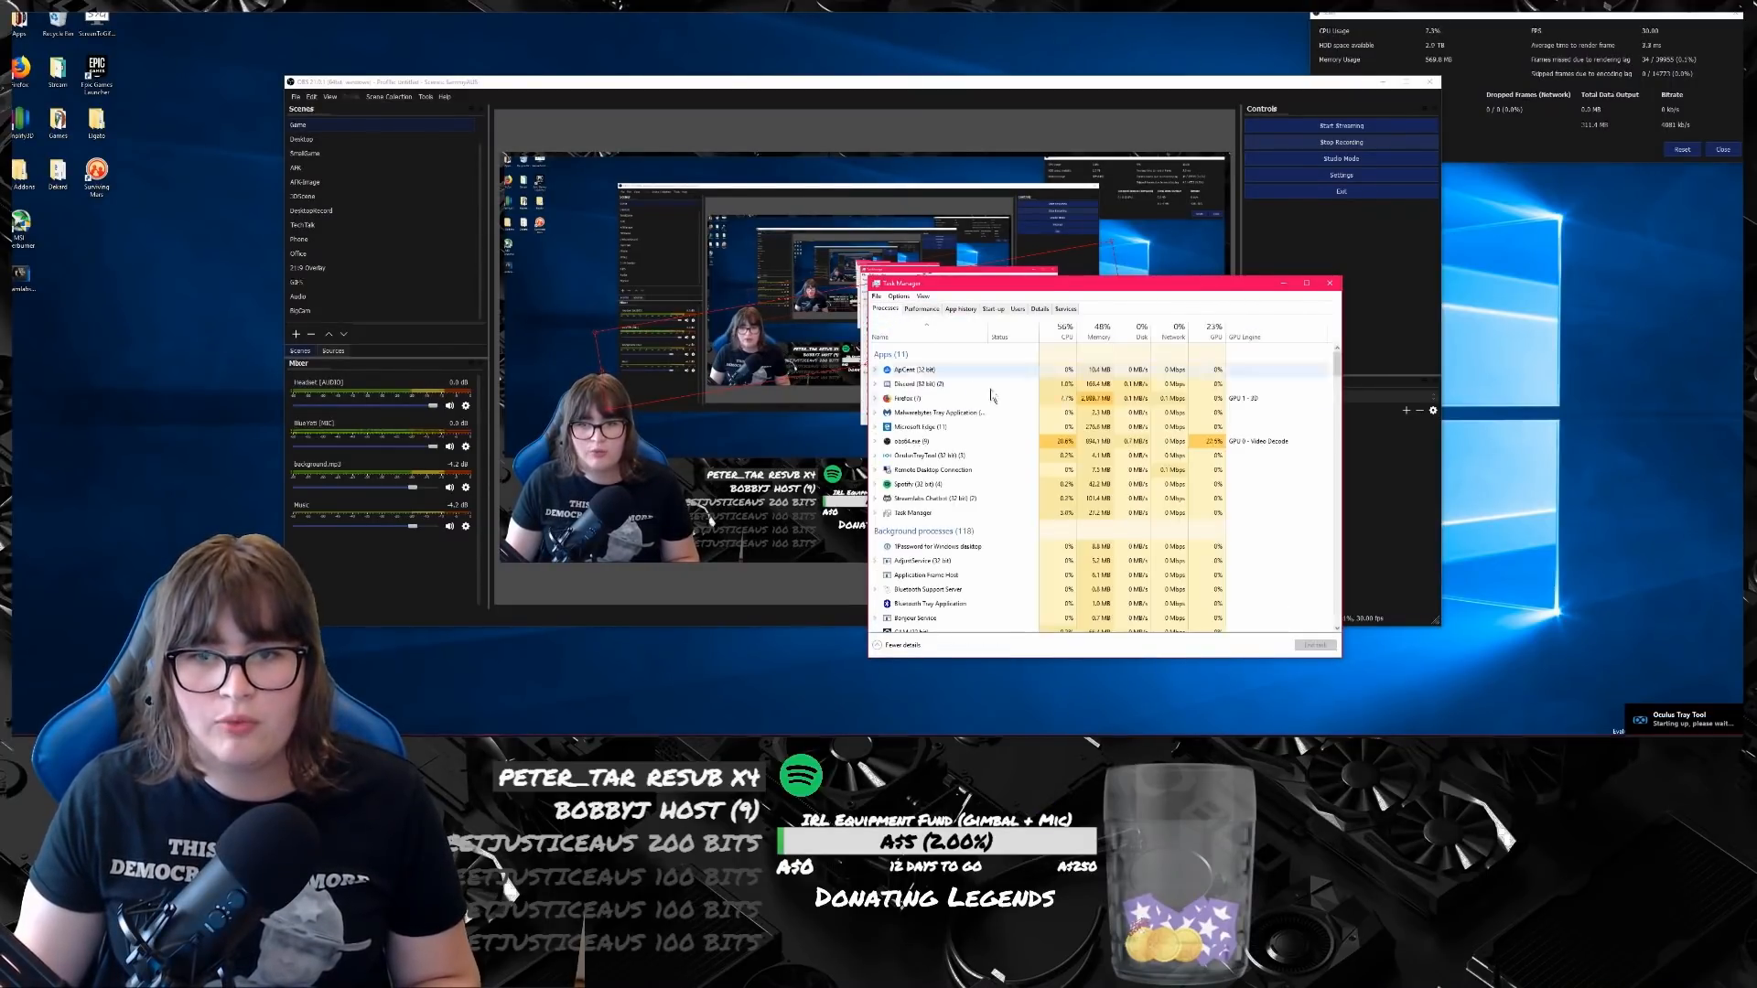
{"action": "left_click", "coordinate": [875, 442]}
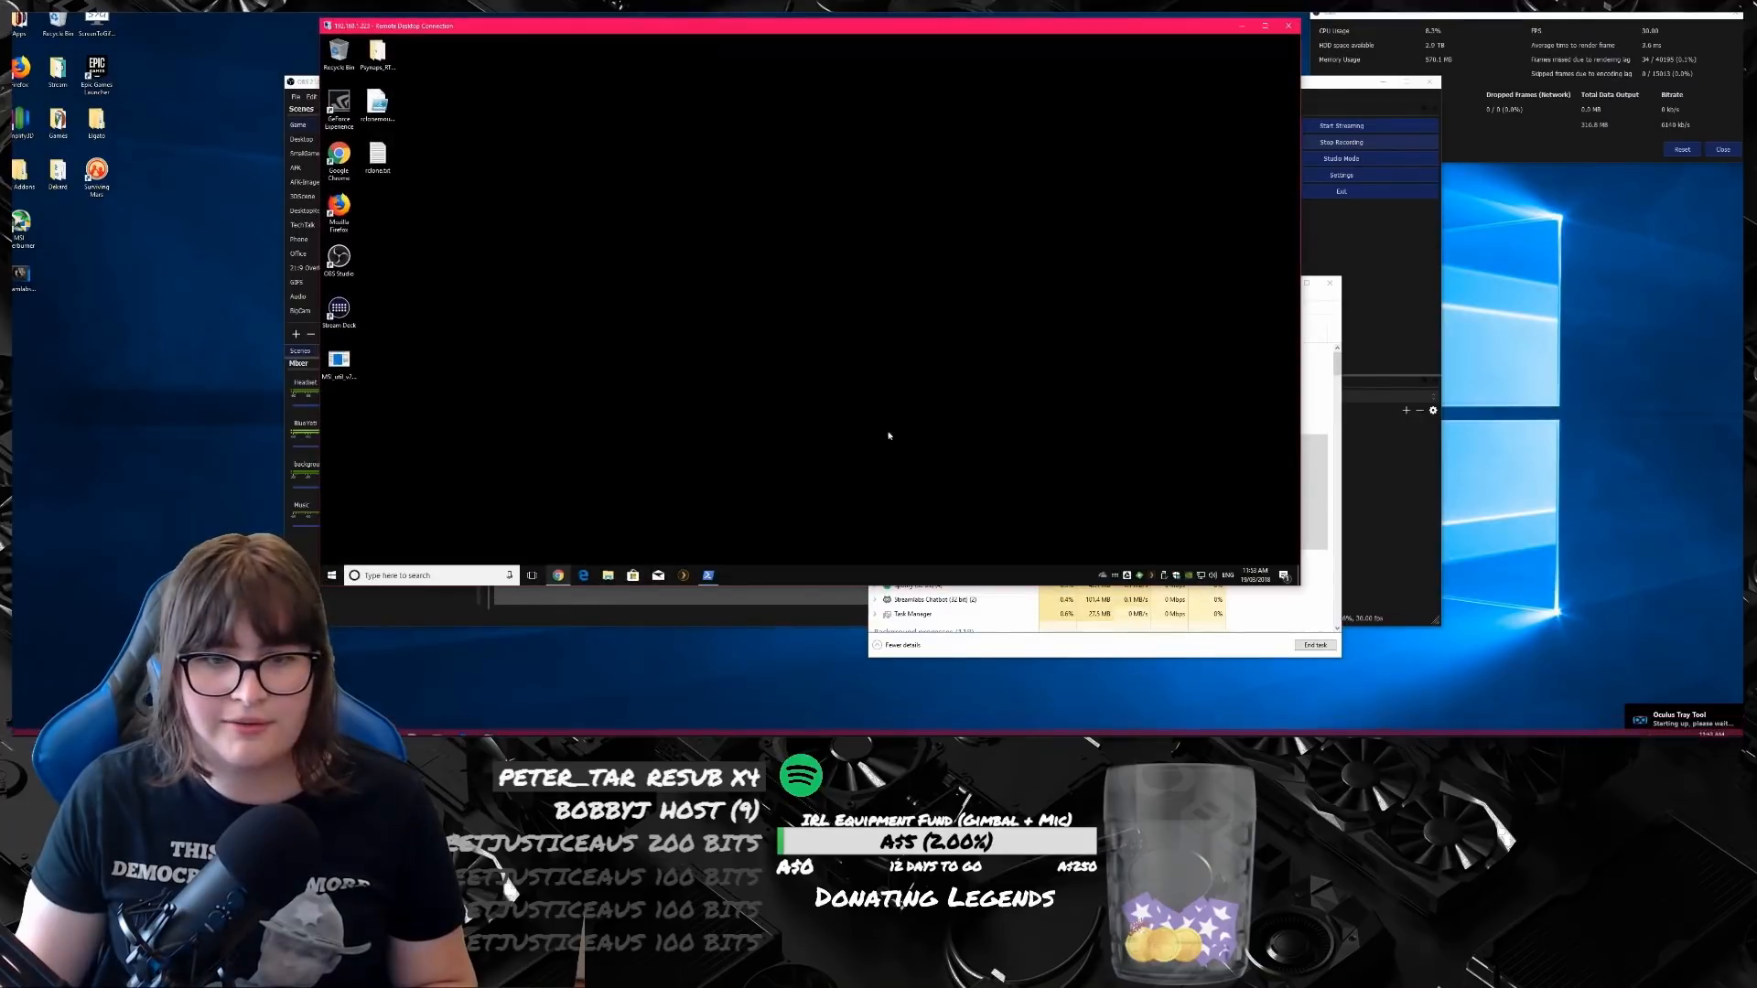
Move Task Manager aside and bring the Remote Desktop Connection window to the front.
{"action": "left_click_drag", "start_coordinate": [569, 29], "coordinate": [604, 80]}
{"action": "left_click", "coordinate": [315, 83]}
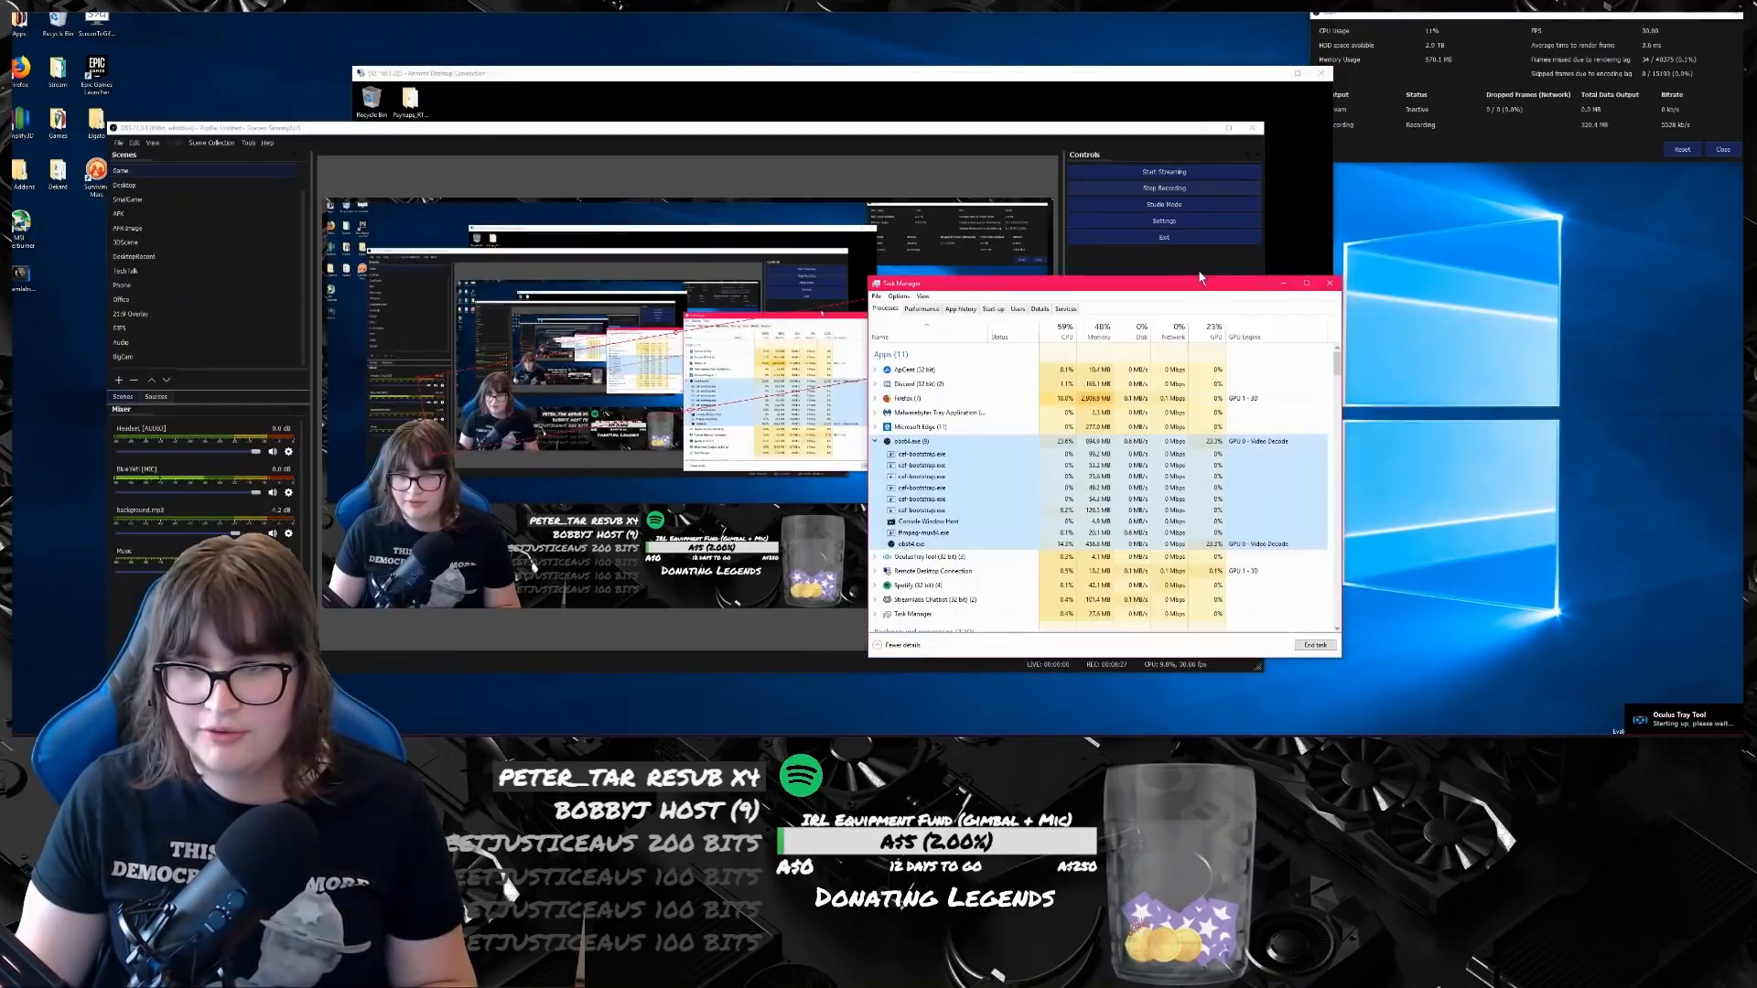
{"action": "left_click_drag", "start_coordinate": [1195, 283], "coordinate": [1632, 297]}
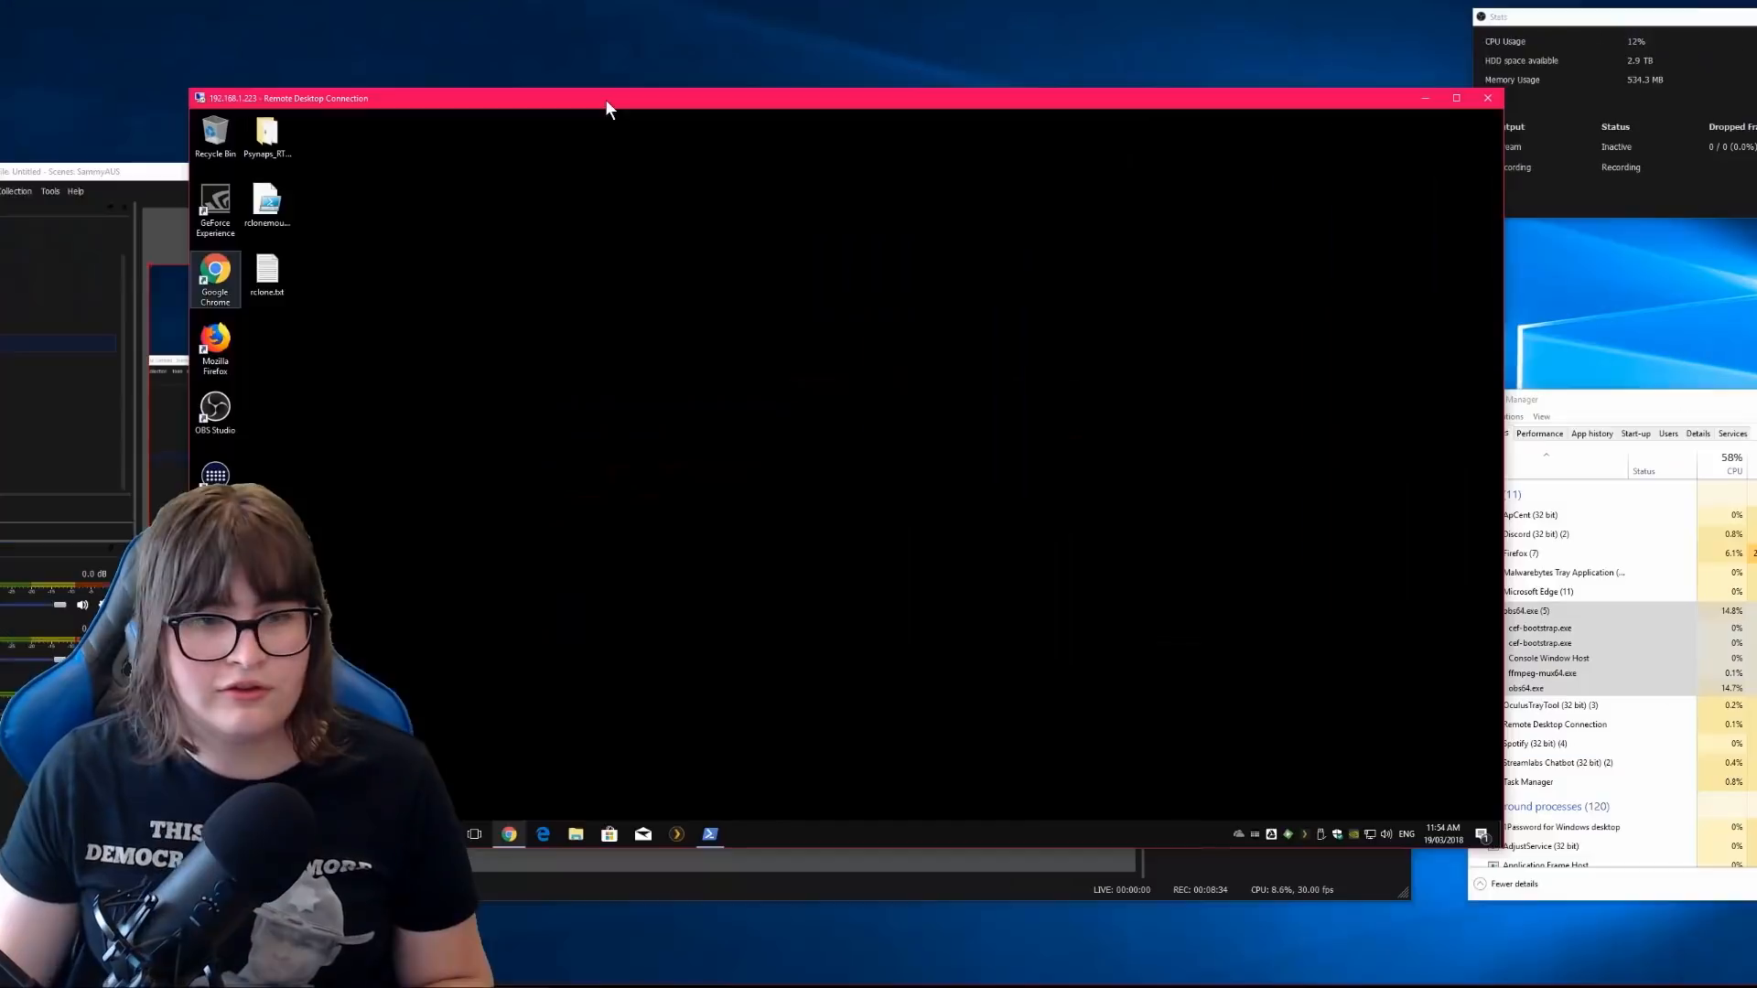
{"action": "left_click", "coordinate": [604, 375]}
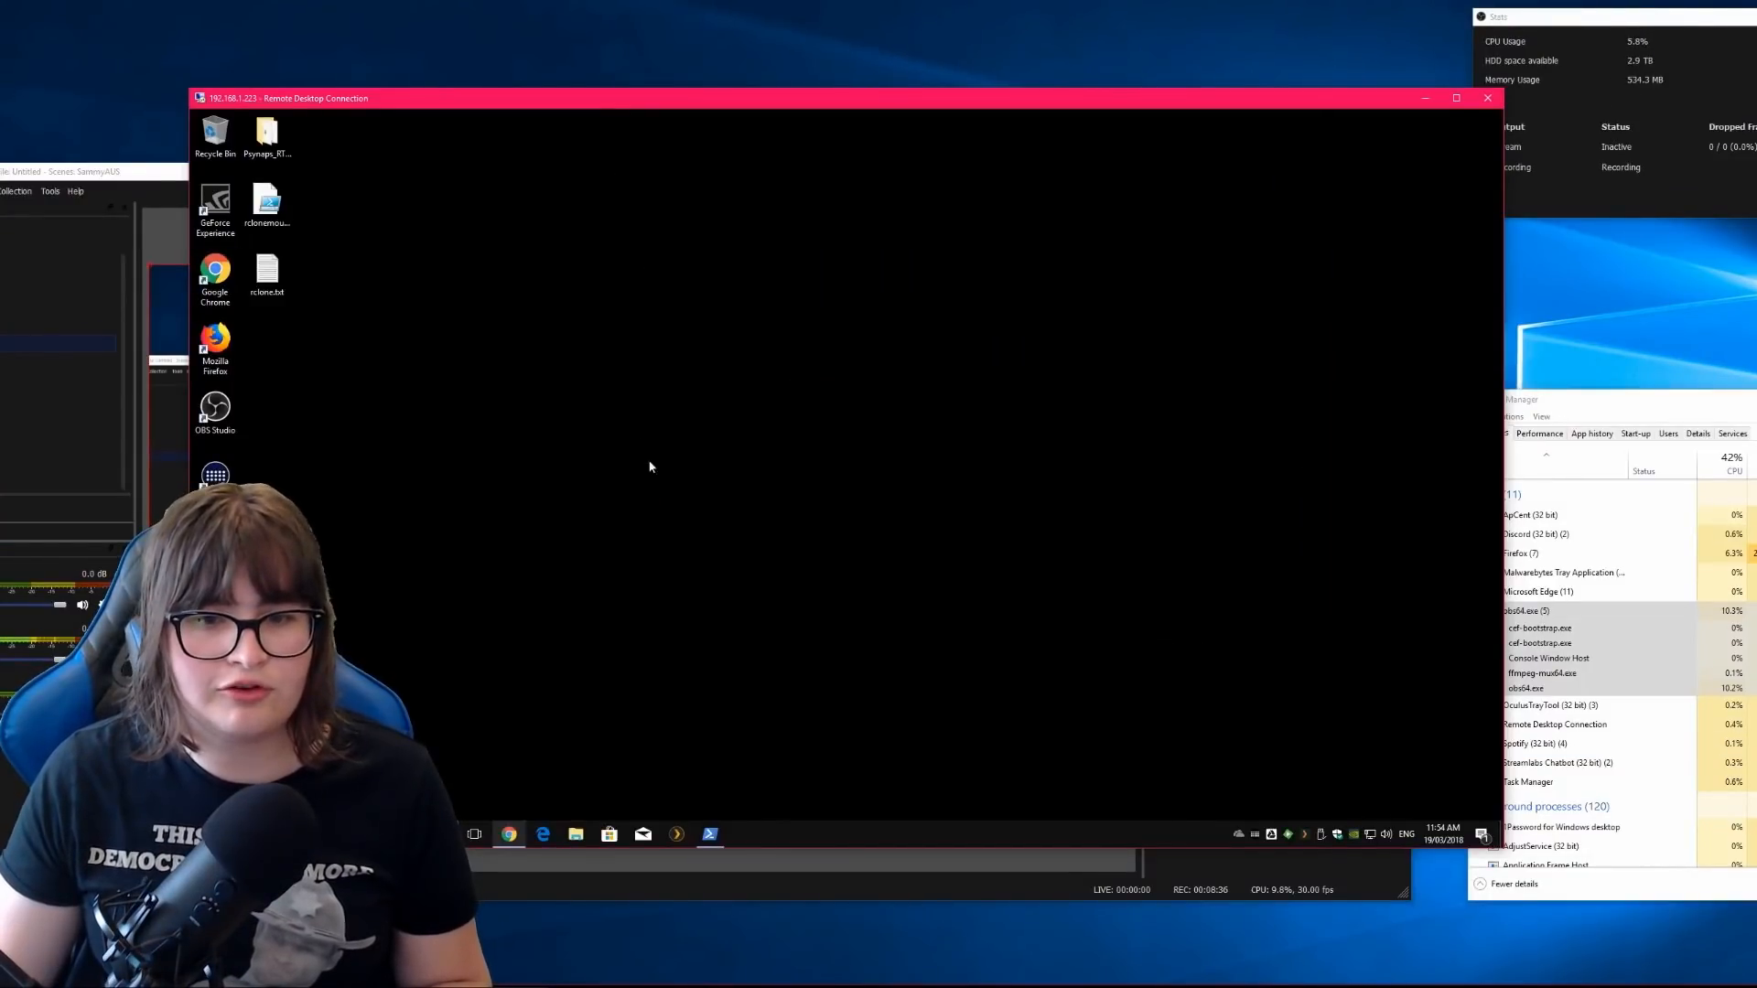
Launch OBS Studio on the remote computer, enlarge its window, and reposition it along with the Remote Desktop window.
{"action": "double_click", "coordinate": [218, 403]}
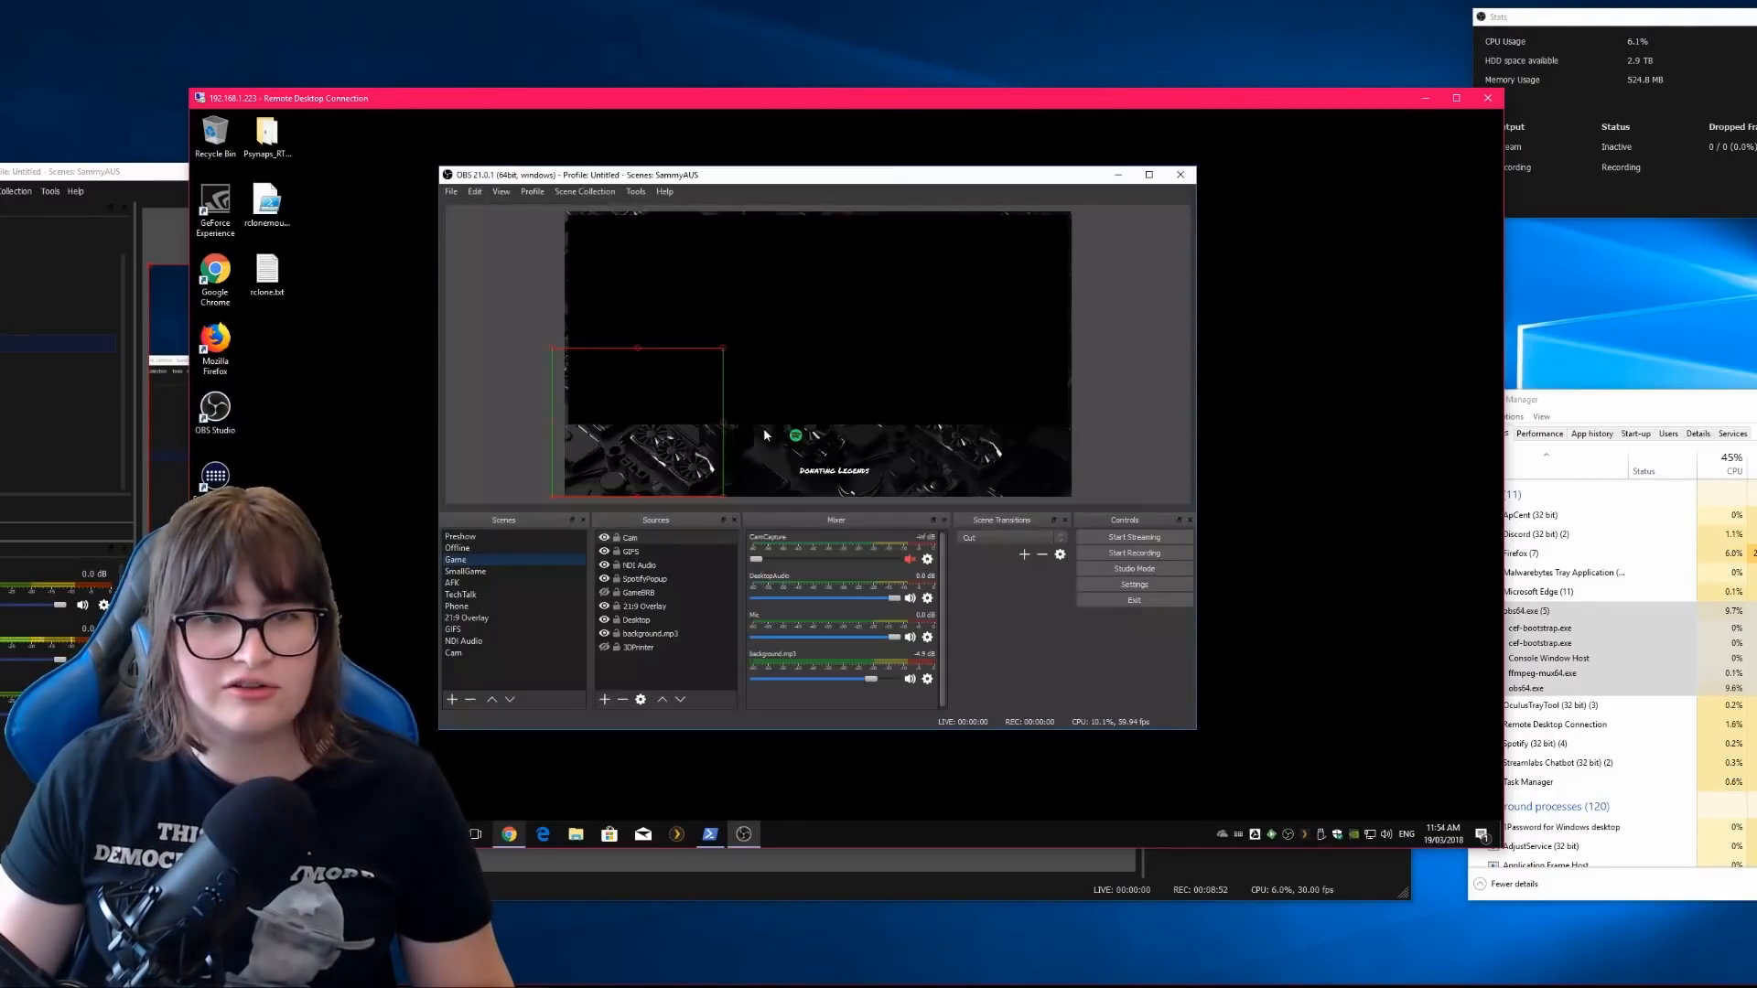
{"action": "left_click_drag", "start_coordinate": [1195, 728], "coordinate": [1360, 779]}
{"action": "left_click_drag", "start_coordinate": [859, 185], "coordinate": [810, 179]}
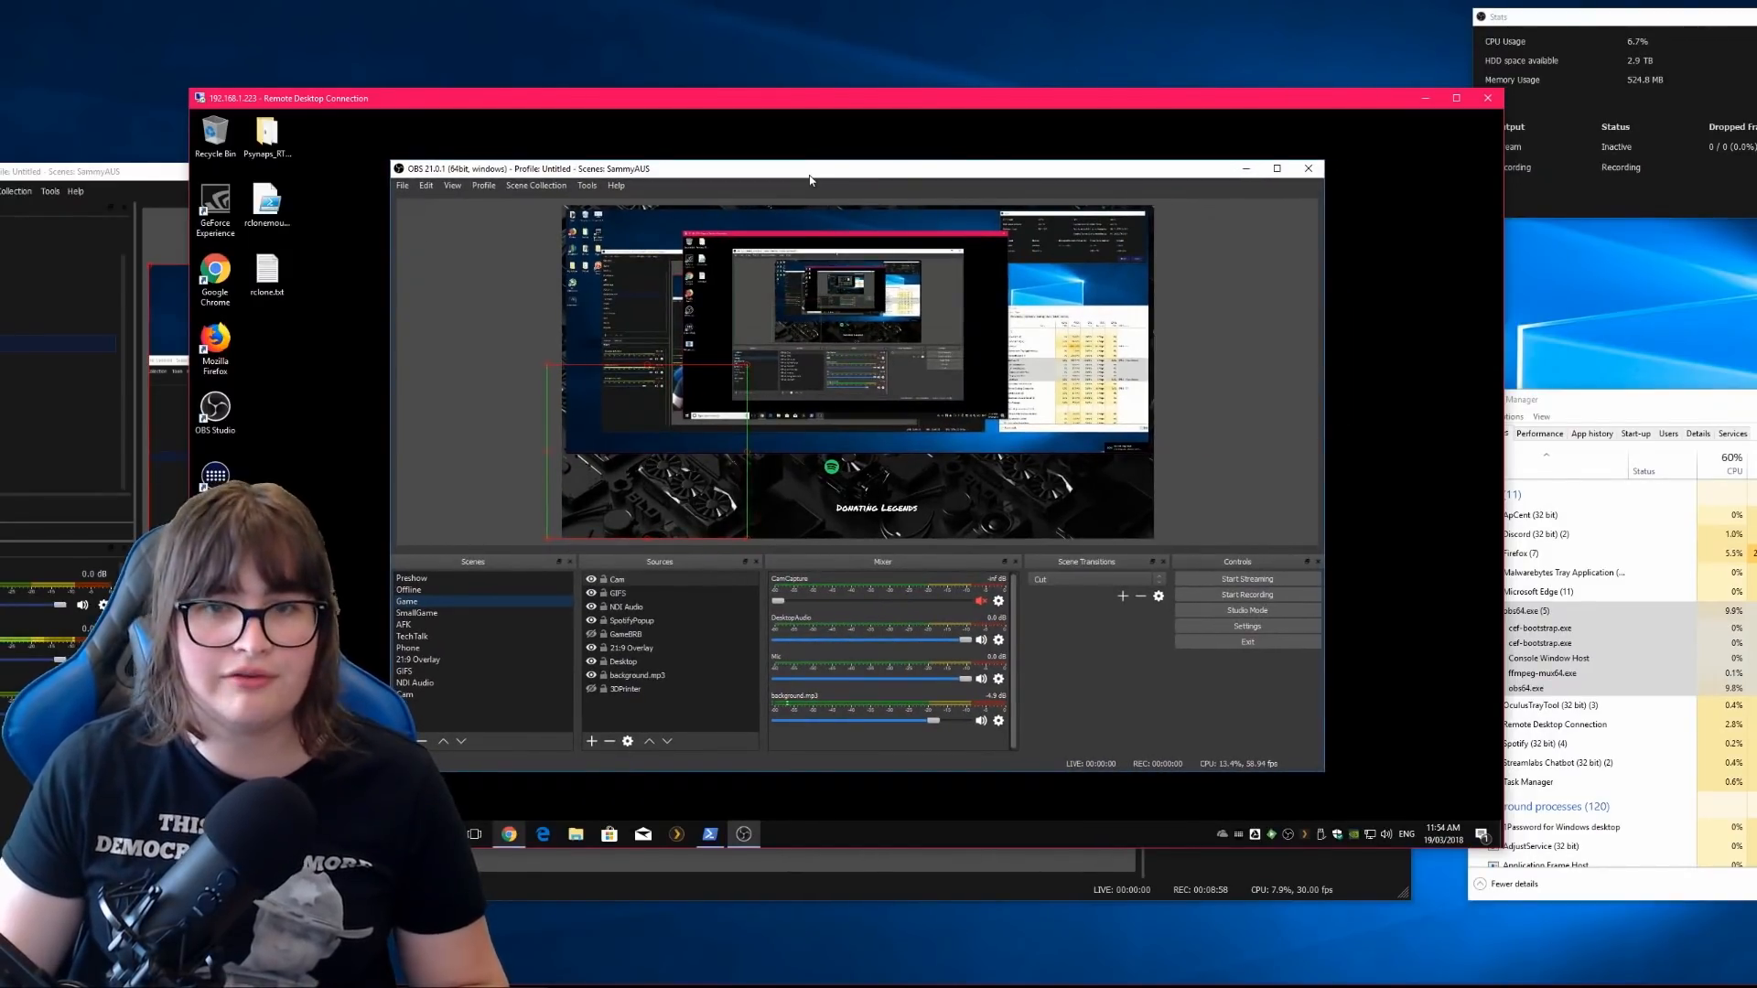
{"action": "mouse_move", "coordinate": [783, 101]}
{"action": "left_mouse_down"}
{"action": "mouse_move", "coordinate": [668, 71]}
{"action": "mouse_move", "coordinate": [621, 92]}
{"action": "mouse_move", "coordinate": [824, 157]}
{"action": "mouse_move", "coordinate": [656, 121]}
{"action": "mouse_move", "coordinate": [793, 63]}
{"action": "mouse_move", "coordinate": [700, 99]}
{"action": "mouse_move", "coordinate": [847, 143]}
{"action": "mouse_move", "coordinate": [773, 102]}
{"action": "mouse_move", "coordinate": [796, 149]}
{"action": "mouse_move", "coordinate": [833, 114]}
{"action": "mouse_move", "coordinate": [776, 167]}
{"action": "mouse_move", "coordinate": [861, 141]}
{"action": "mouse_move", "coordinate": [761, 149]}
{"action": "mouse_move", "coordinate": [853, 162]}
{"action": "mouse_move", "coordinate": [753, 156]}
{"action": "mouse_move", "coordinate": [843, 145]}
{"action": "mouse_move", "coordinate": [754, 168]}
{"action": "mouse_move", "coordinate": [752, 128]}
{"action": "mouse_move", "coordinate": [765, 157]}
{"action": "mouse_move", "coordinate": [788, 129]}
{"action": "mouse_move", "coordinate": [772, 155]}
{"action": "mouse_move", "coordinate": [781, 109]}
{"action": "mouse_move", "coordinate": [716, 118]}
{"action": "mouse_move", "coordinate": [884, 123]}
{"action": "mouse_move", "coordinate": [761, 120]}
{"action": "mouse_move", "coordinate": [792, 125]}
{"action": "left_mouse_up"}
Compare the local OBS window with the one on the remote computer, and minimize the local OBS window.
{"action": "left_click", "coordinate": [129, 177]}
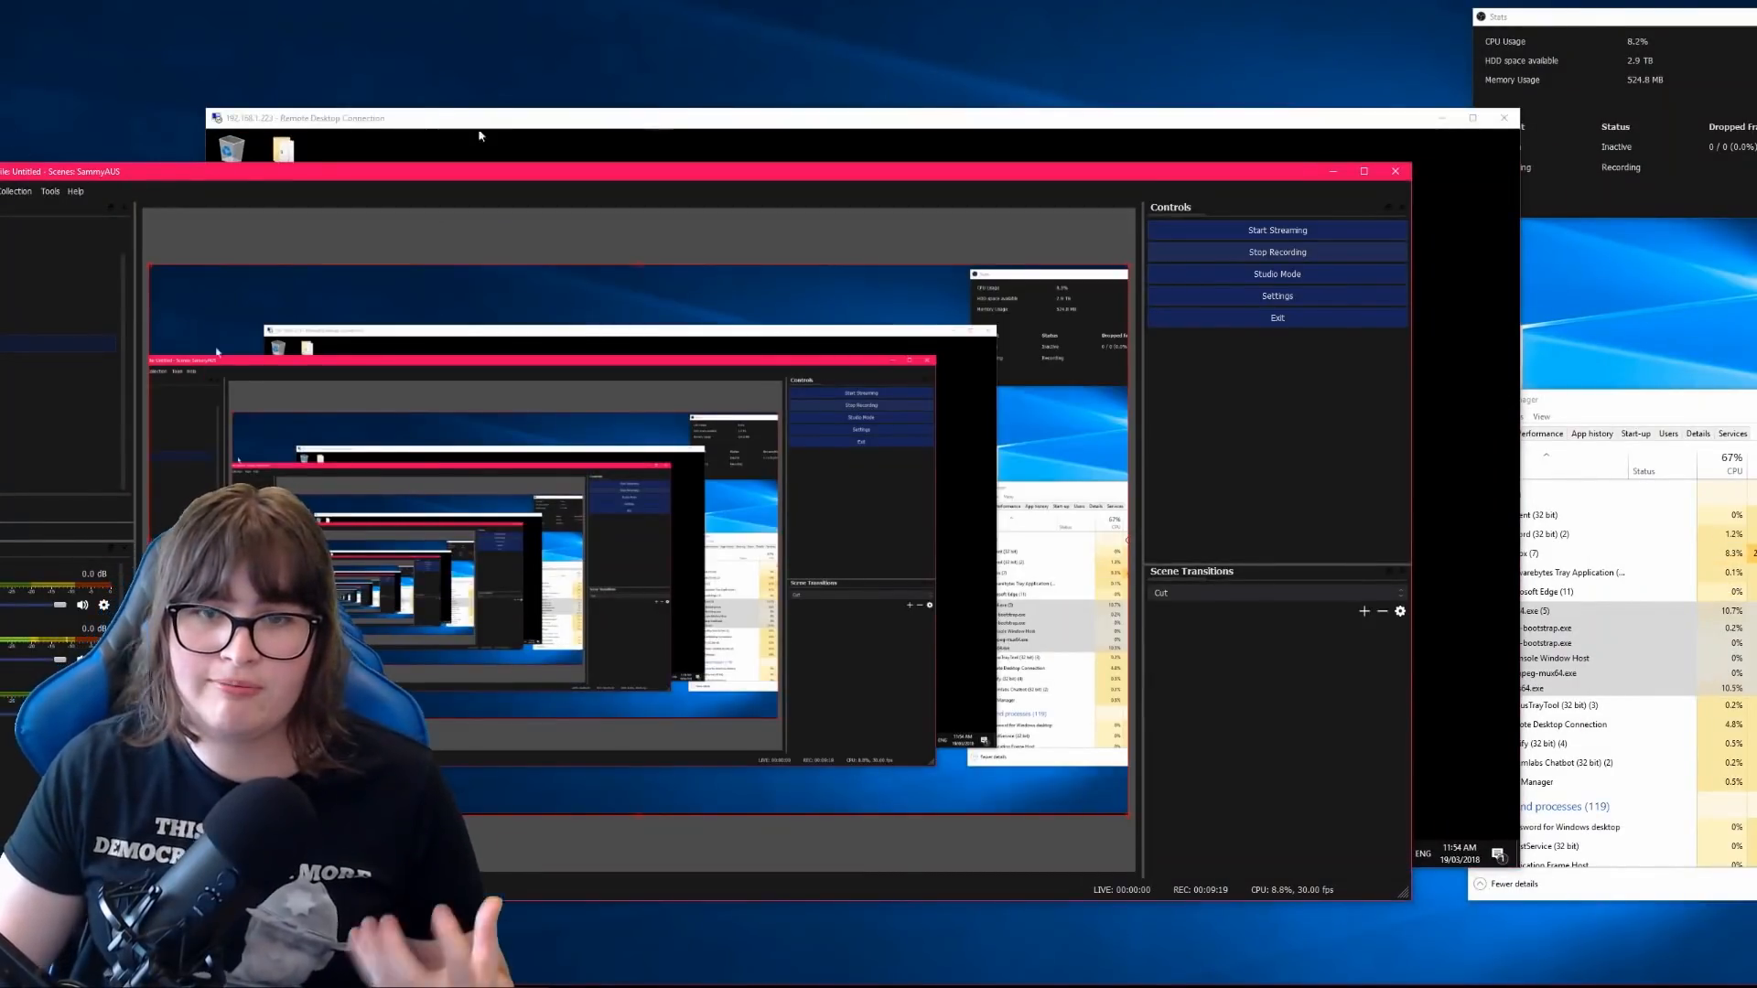
{"action": "left_click", "coordinate": [815, 125]}
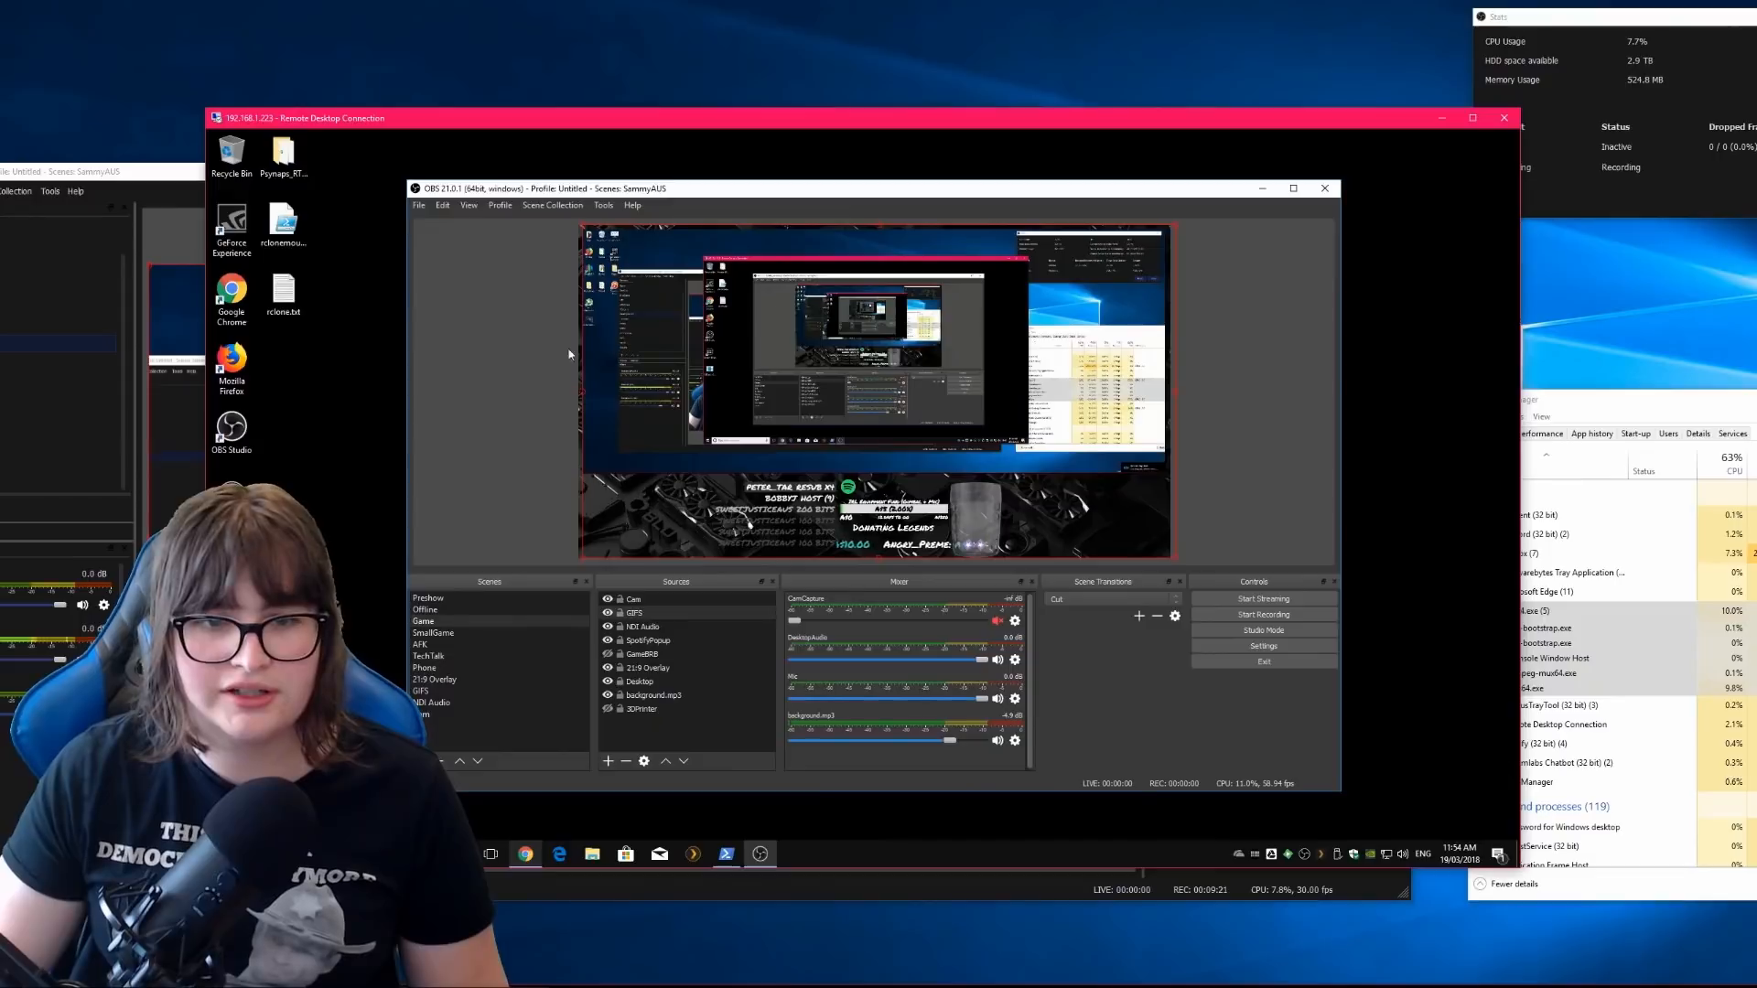
{"action": "left_click", "coordinate": [470, 361]}
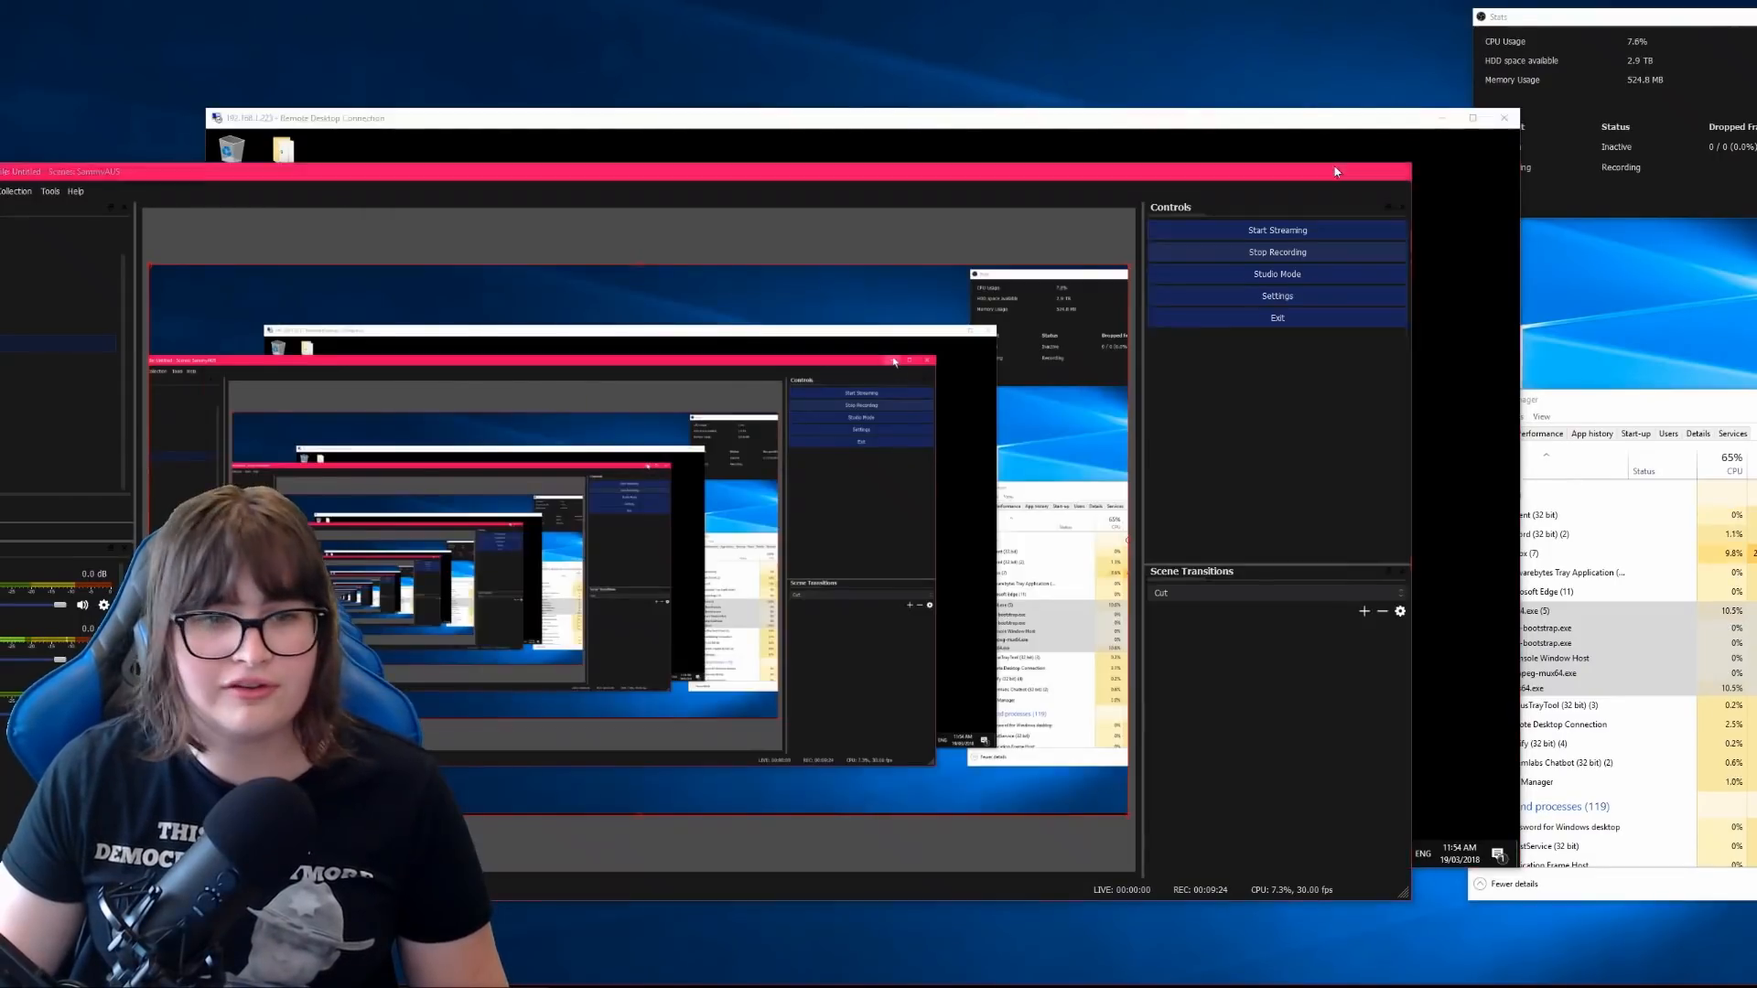
{"action": "left_click", "coordinate": [1335, 172]}
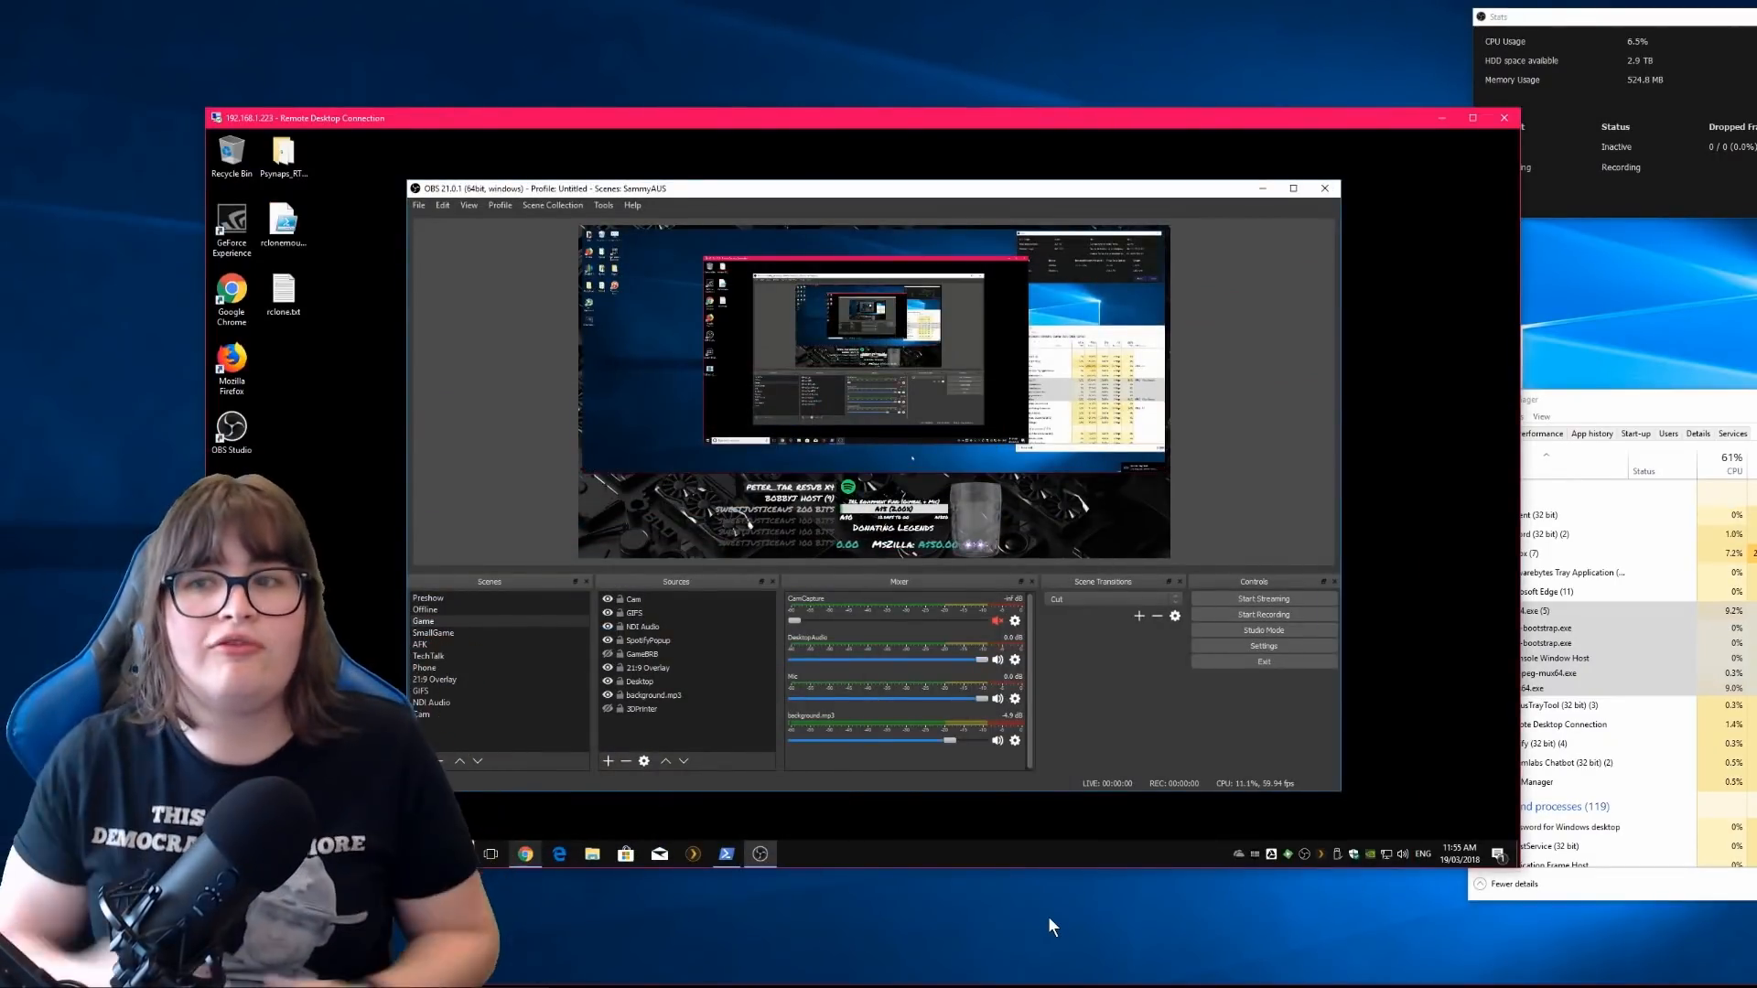
Switch to Microsoft Edge and find the Windows download on the NewTek NDI Tools page.
{"action": "left_click", "coordinate": [655, 970]}
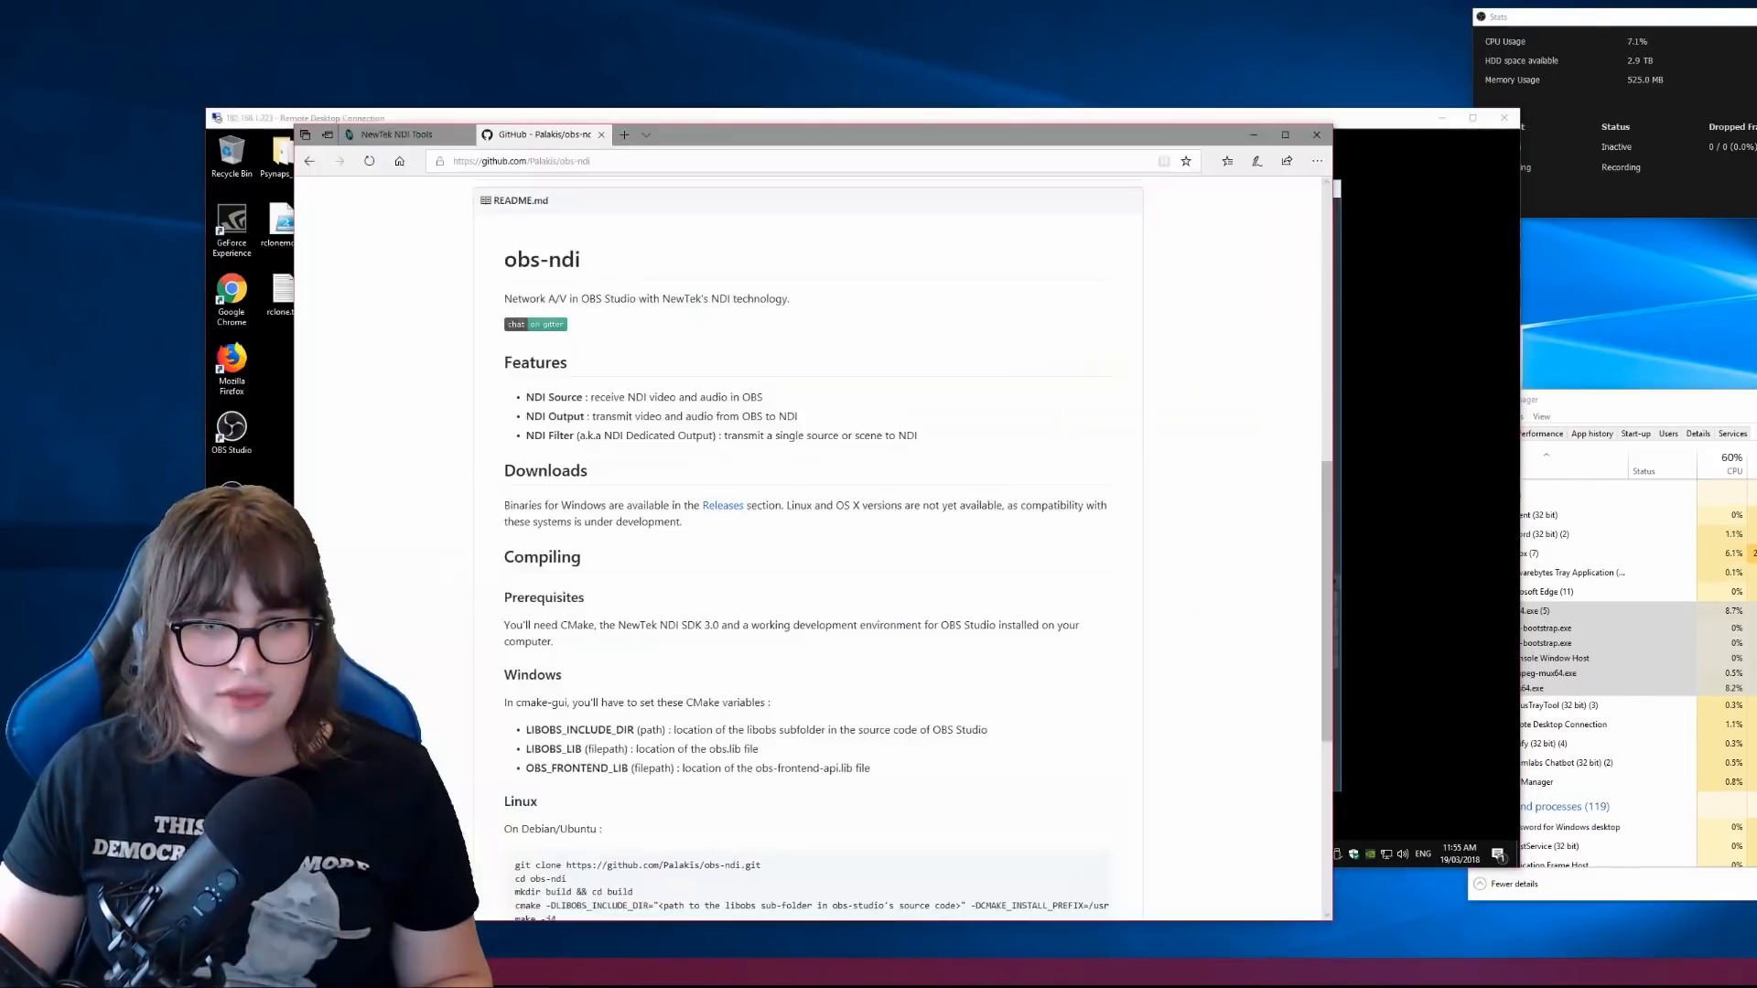
{"action": "left_click", "coordinate": [360, 137]}
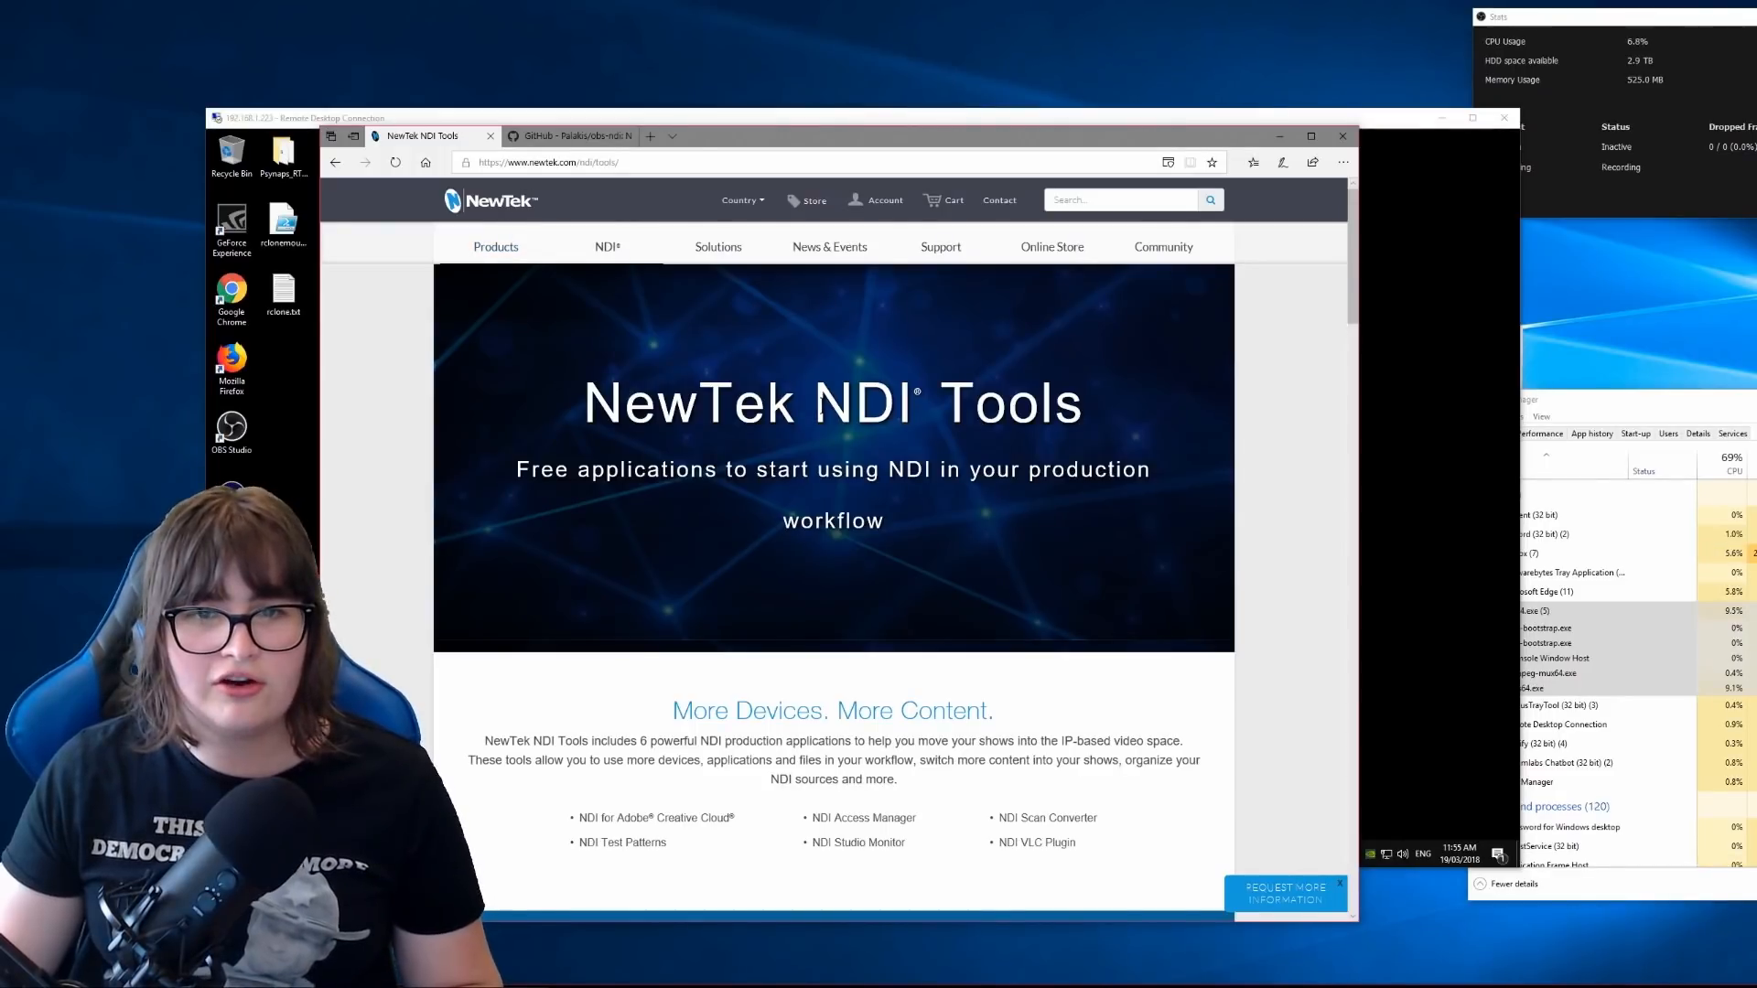
{"action": "scroll", "coordinate": [1072, 488], "scroll_direction": "down", "scroll_amount": 15}
{"action": "scroll", "coordinate": [1072, 488], "scroll_direction": "up", "scroll_amount": 5}
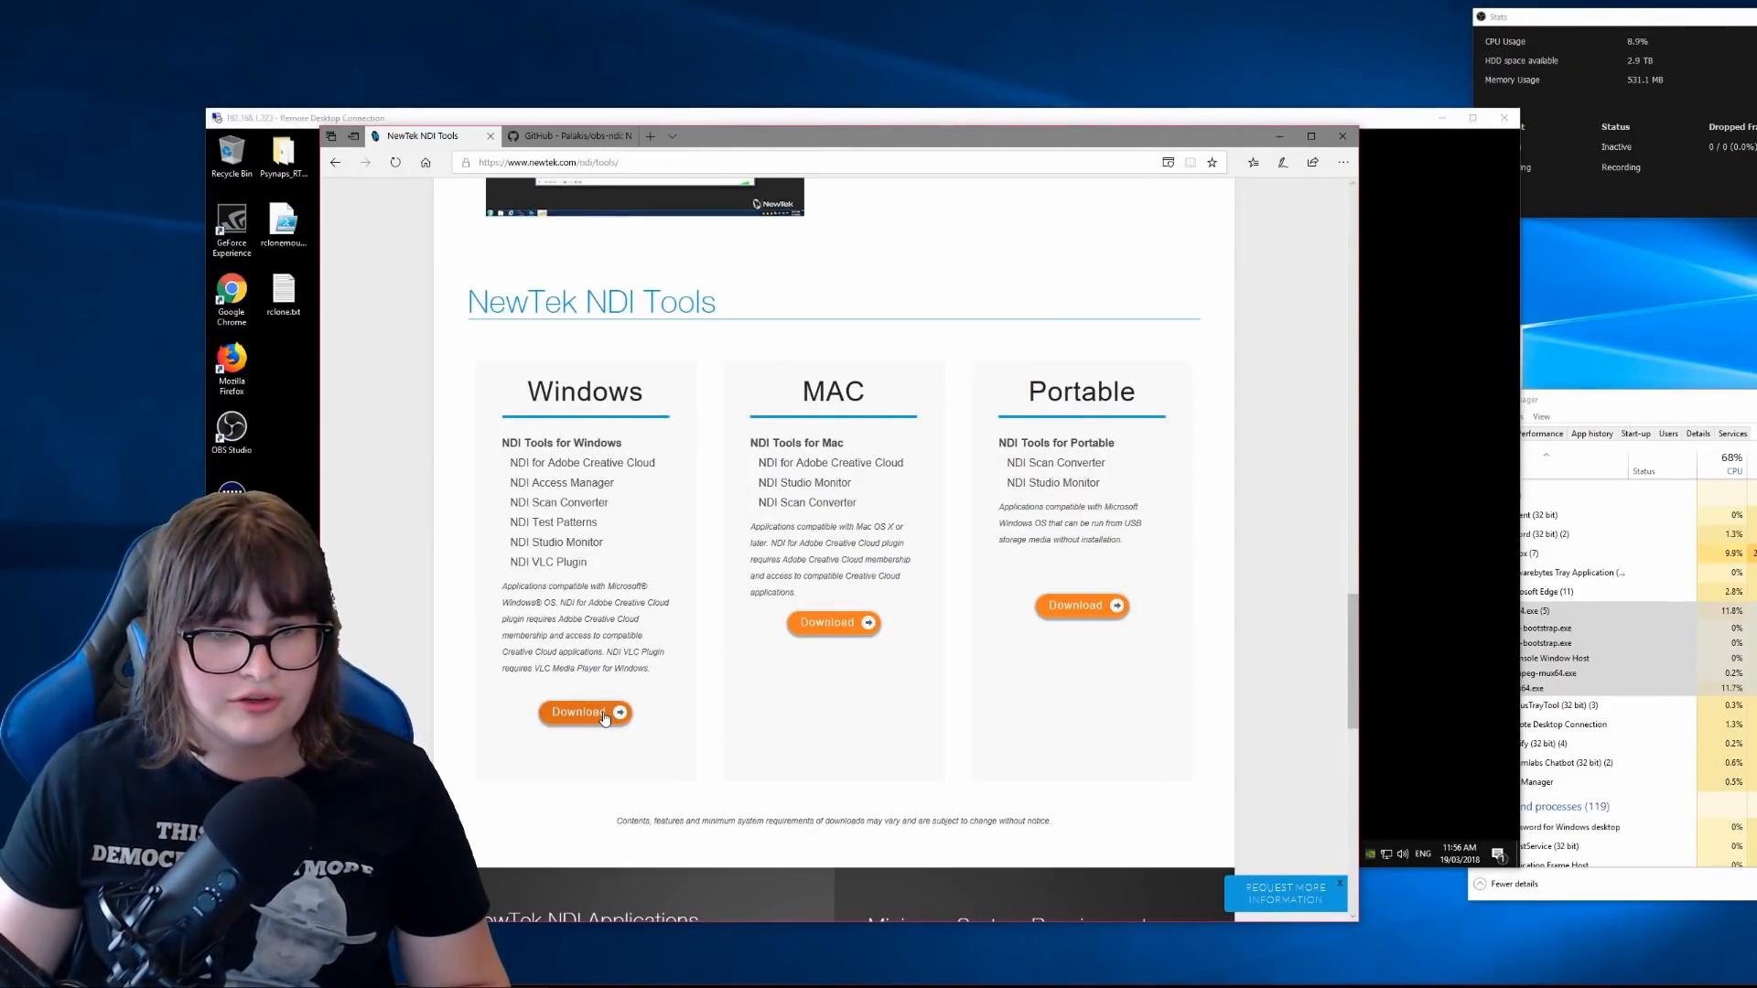
Open the Releases page of the obs-ndi GitHub repository and examine the download assets of release 4.2.3.
{"action": "left_click", "coordinate": [567, 135]}
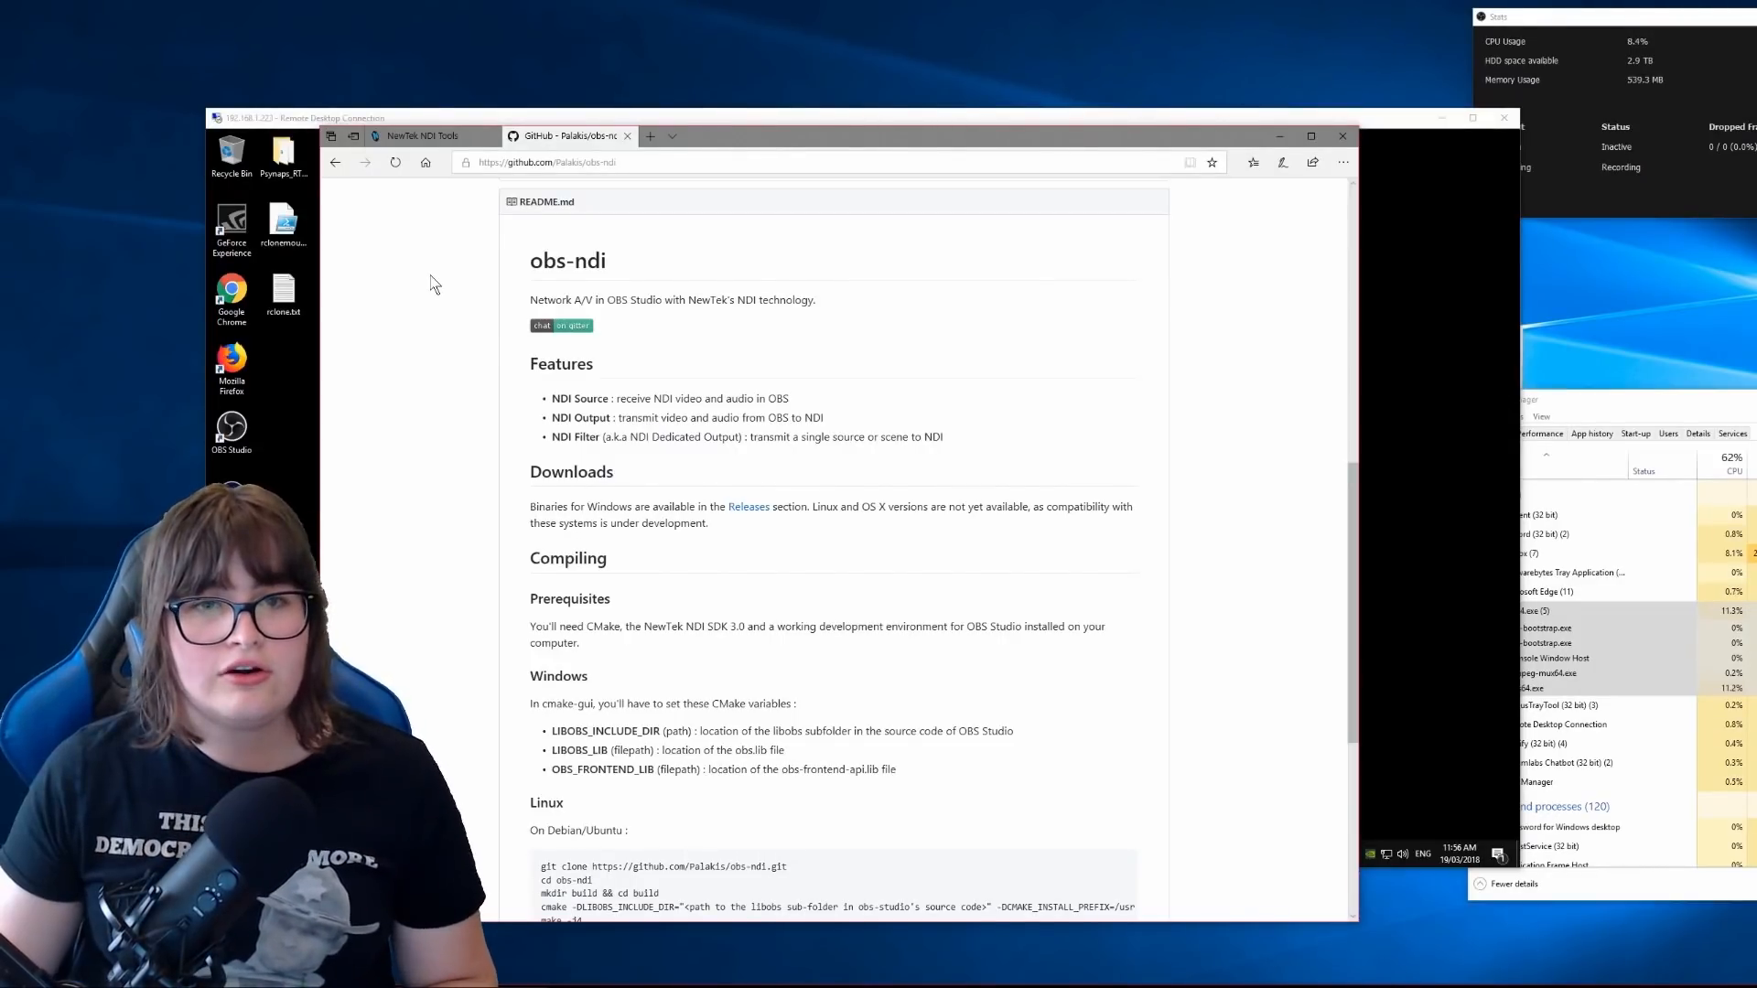
{"action": "left_click_drag", "start_coordinate": [717, 136], "coordinate": [708, 96]}
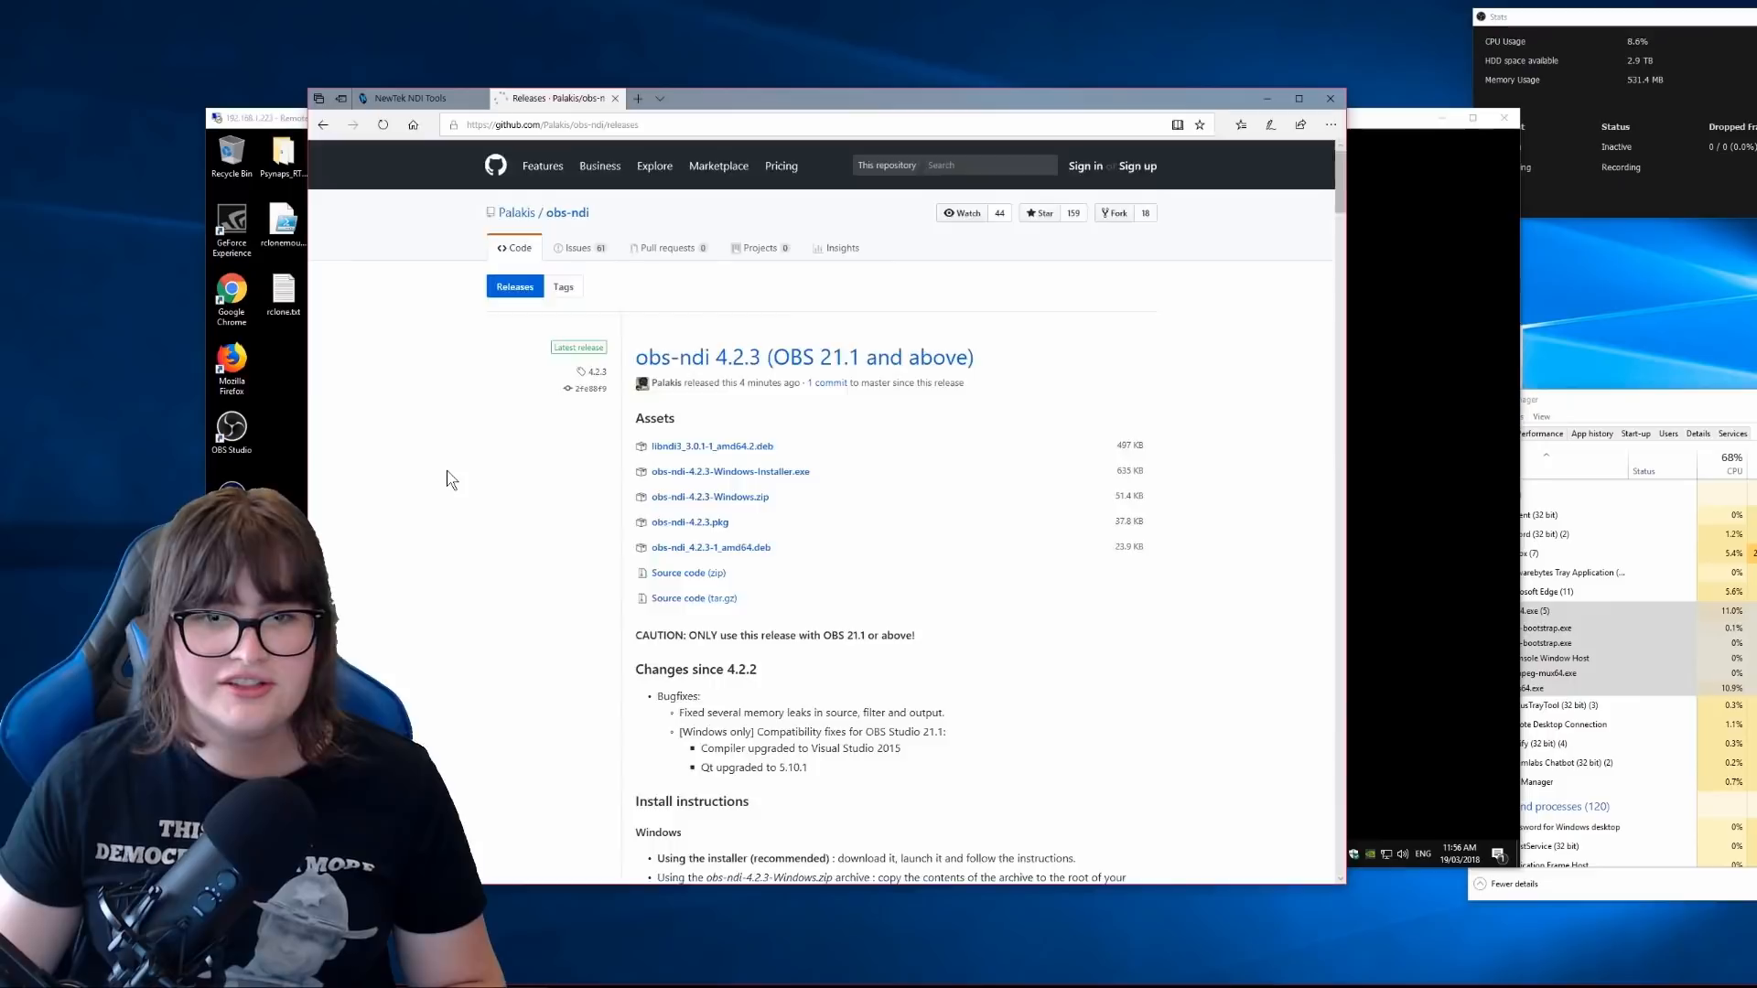
{"action": "scroll", "coordinate": [449, 476], "scroll_direction": "down", "scroll_amount": 1}
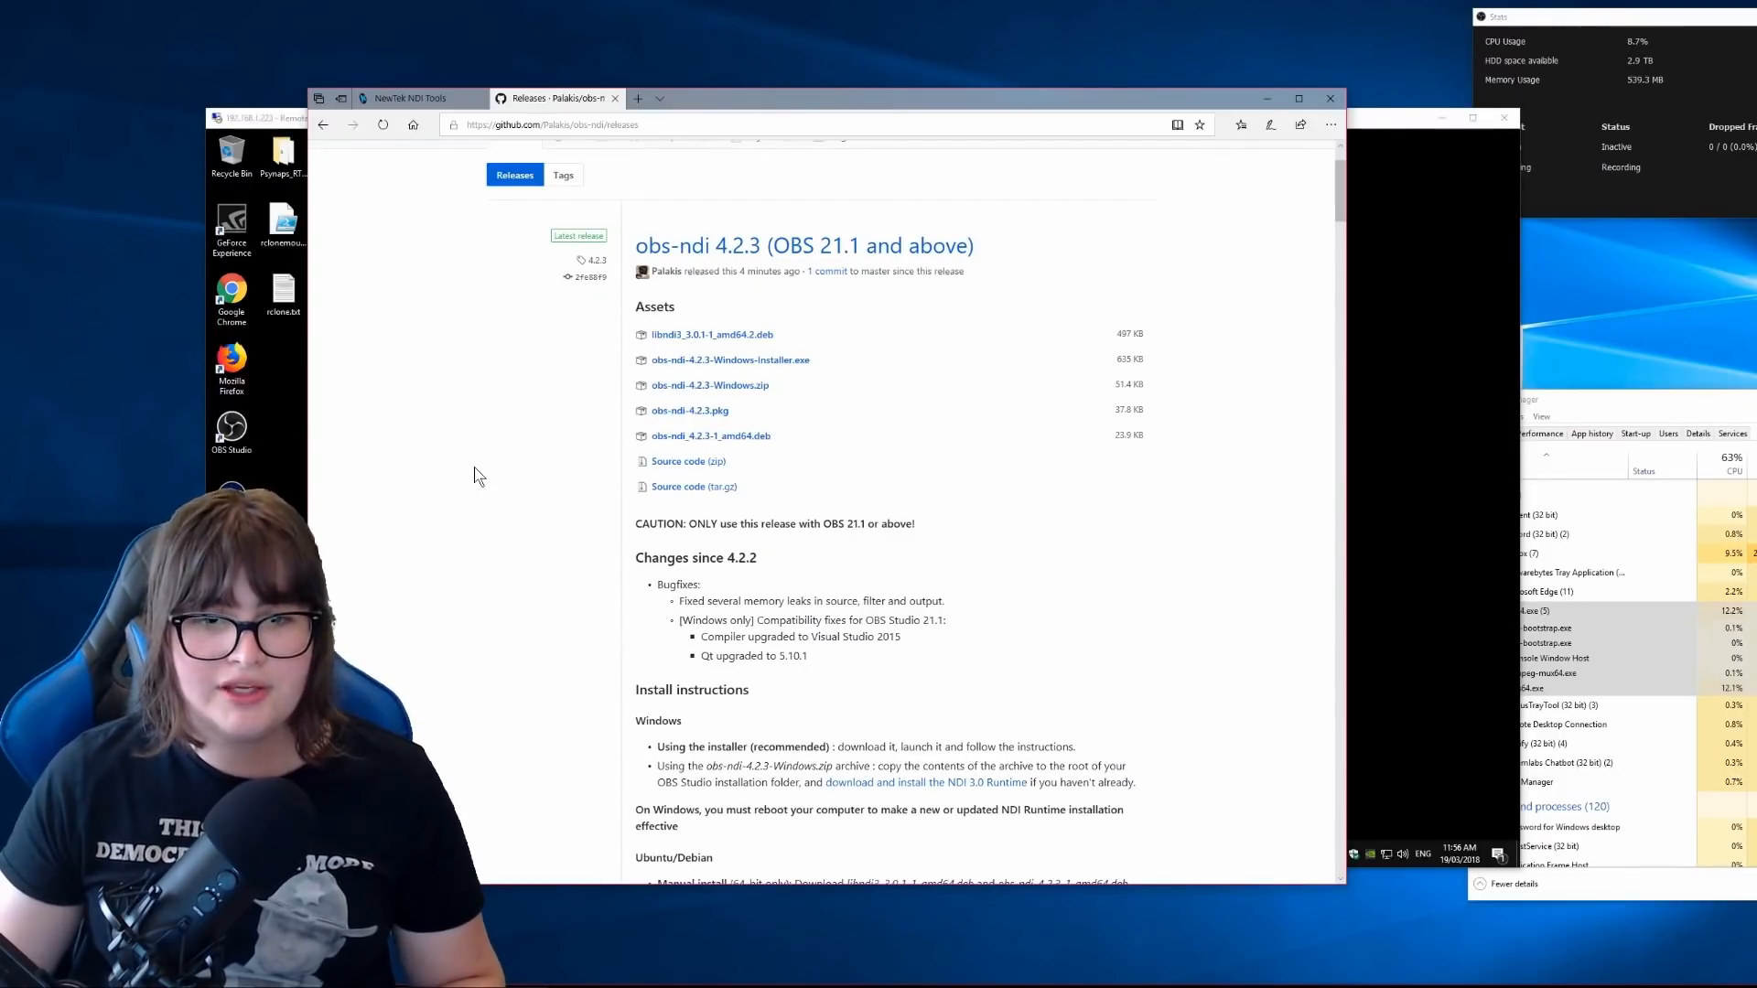
{"action": "left_click", "coordinate": [1377, 113]}
{"action": "left_click", "coordinate": [1043, 97]}
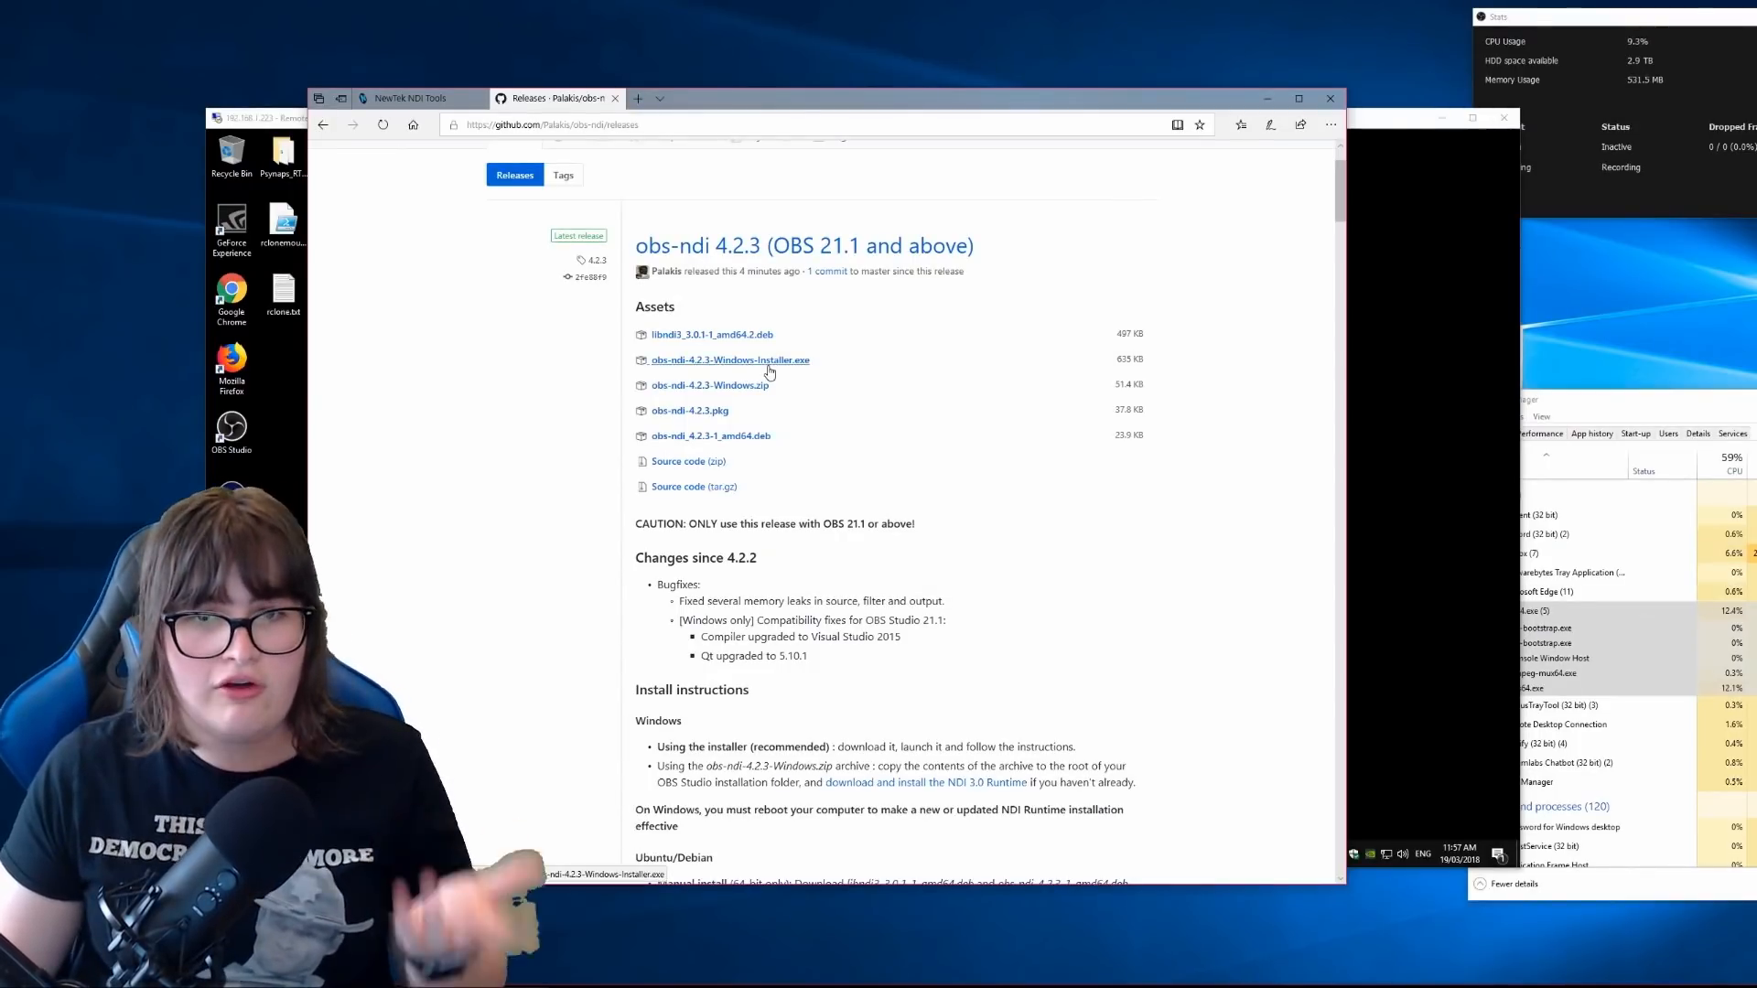
Read the Windows install instructions in the obs-ndi 4.2.3 release notes.
{"action": "scroll", "coordinate": [560, 407], "scroll_direction": "down", "scroll_amount": 3}
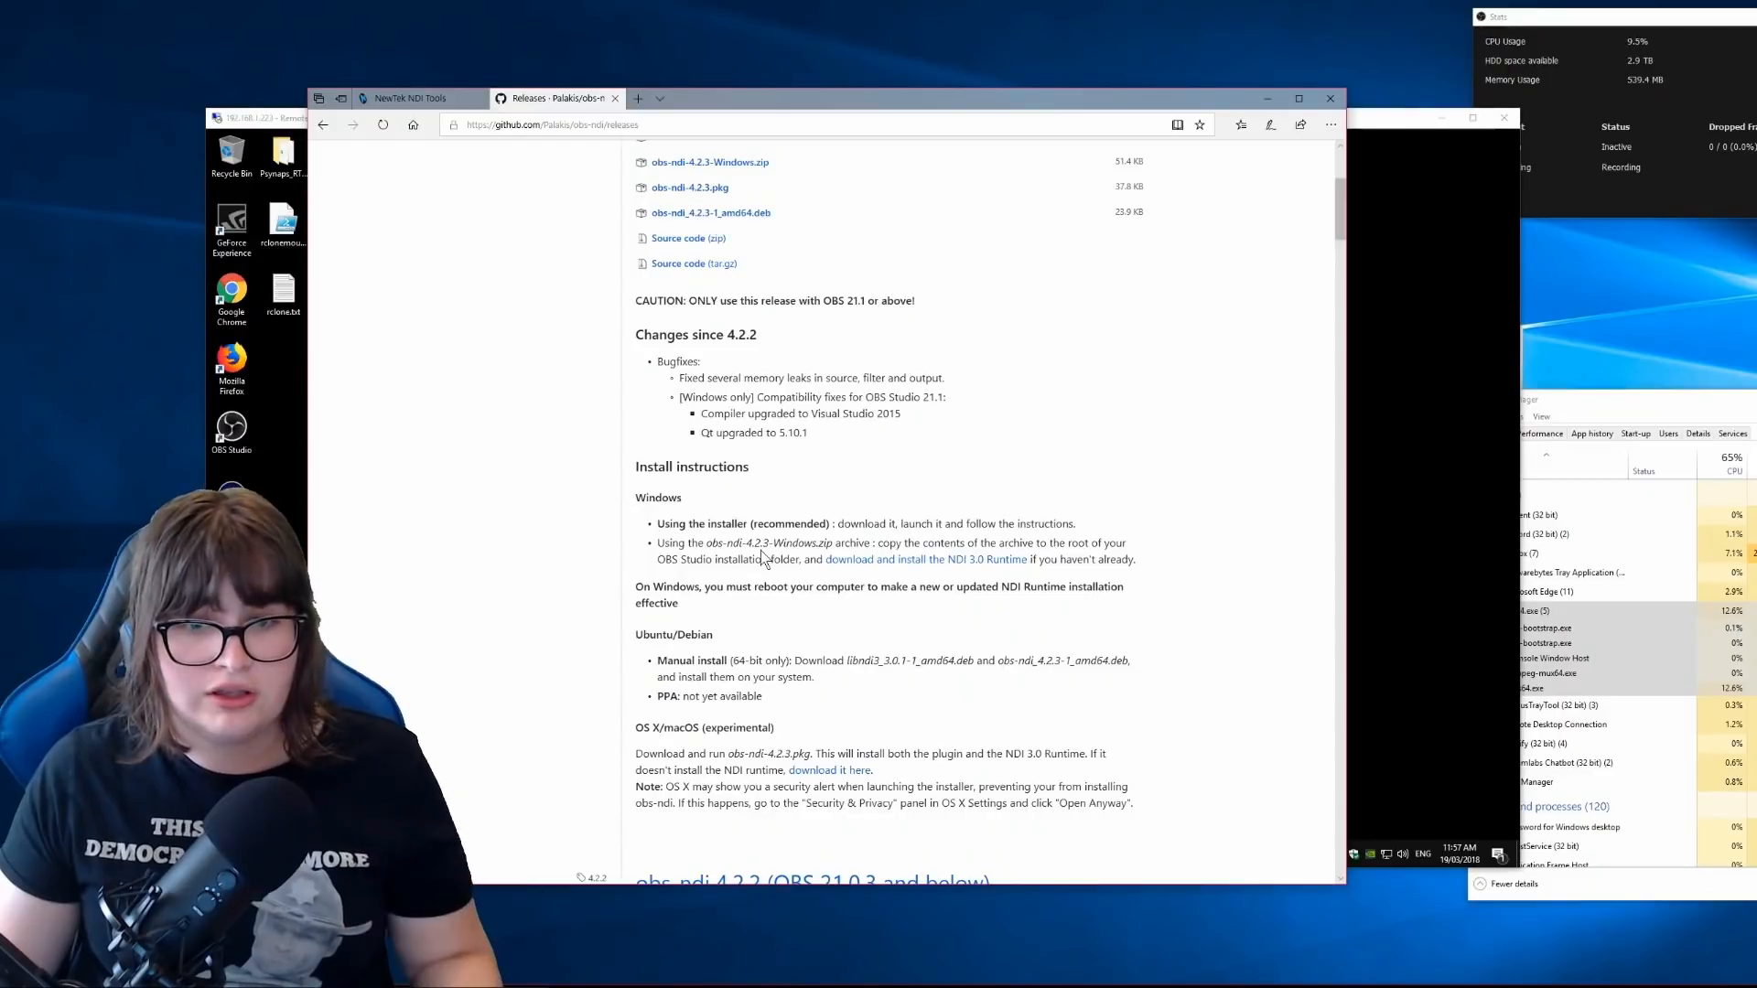
{"action": "scroll", "coordinate": [641, 549], "scroll_direction": "down", "scroll_amount": 1}
{"action": "scroll", "coordinate": [497, 481], "scroll_direction": "up", "scroll_amount": 3}
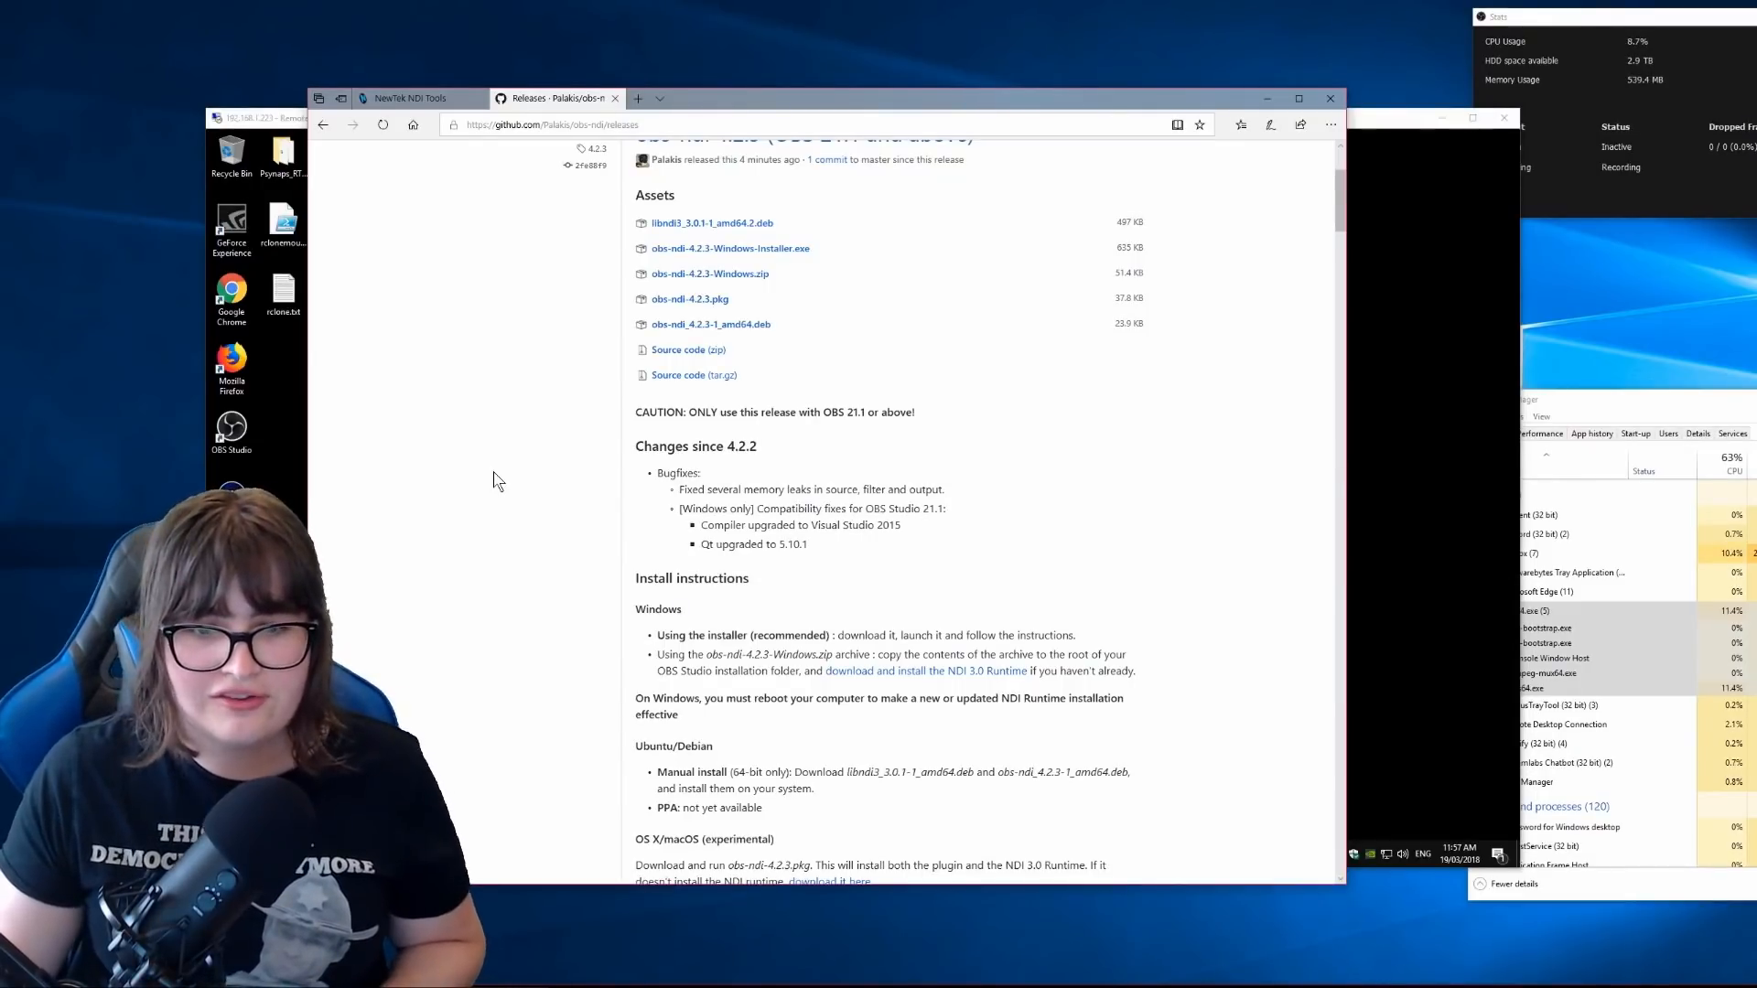
Switch from the browser to the Remote Desktop window and bring the local OBS window to the front.
{"action": "left_click", "coordinate": [267, 117]}
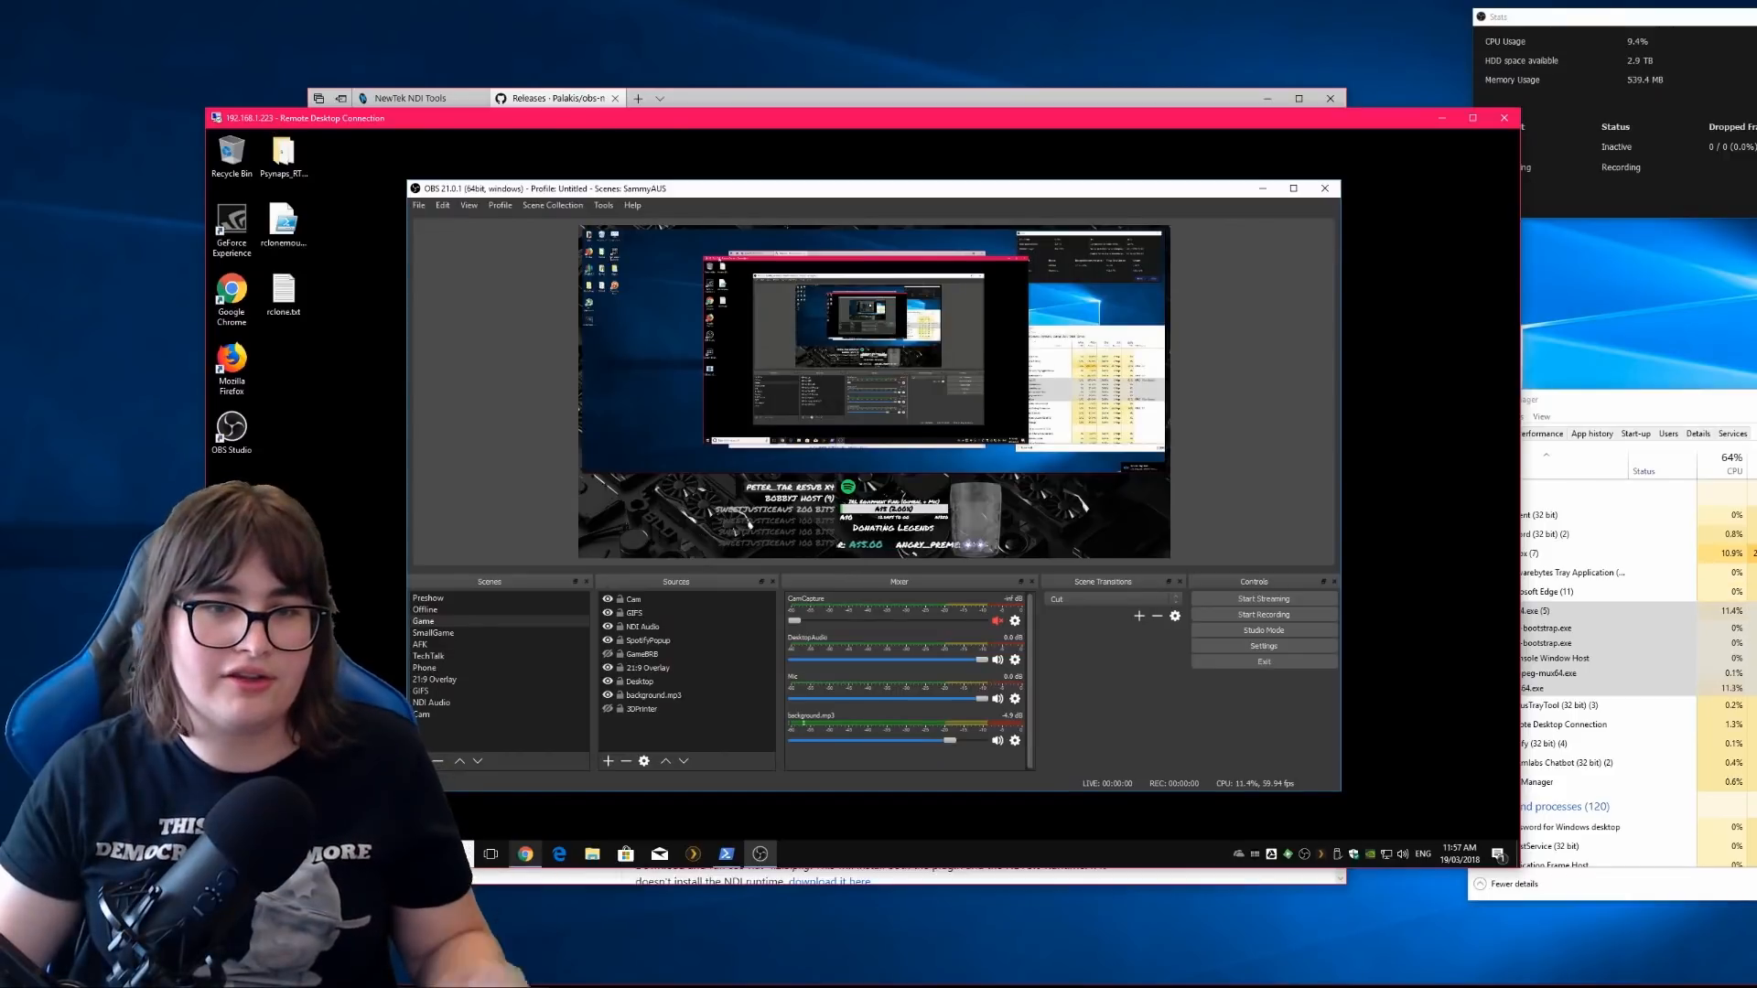
{"action": "left_click", "coordinate": [163, 924]}
{"action": "right_click", "coordinate": [357, 170]}
{"action": "key", "text": "Escape"}
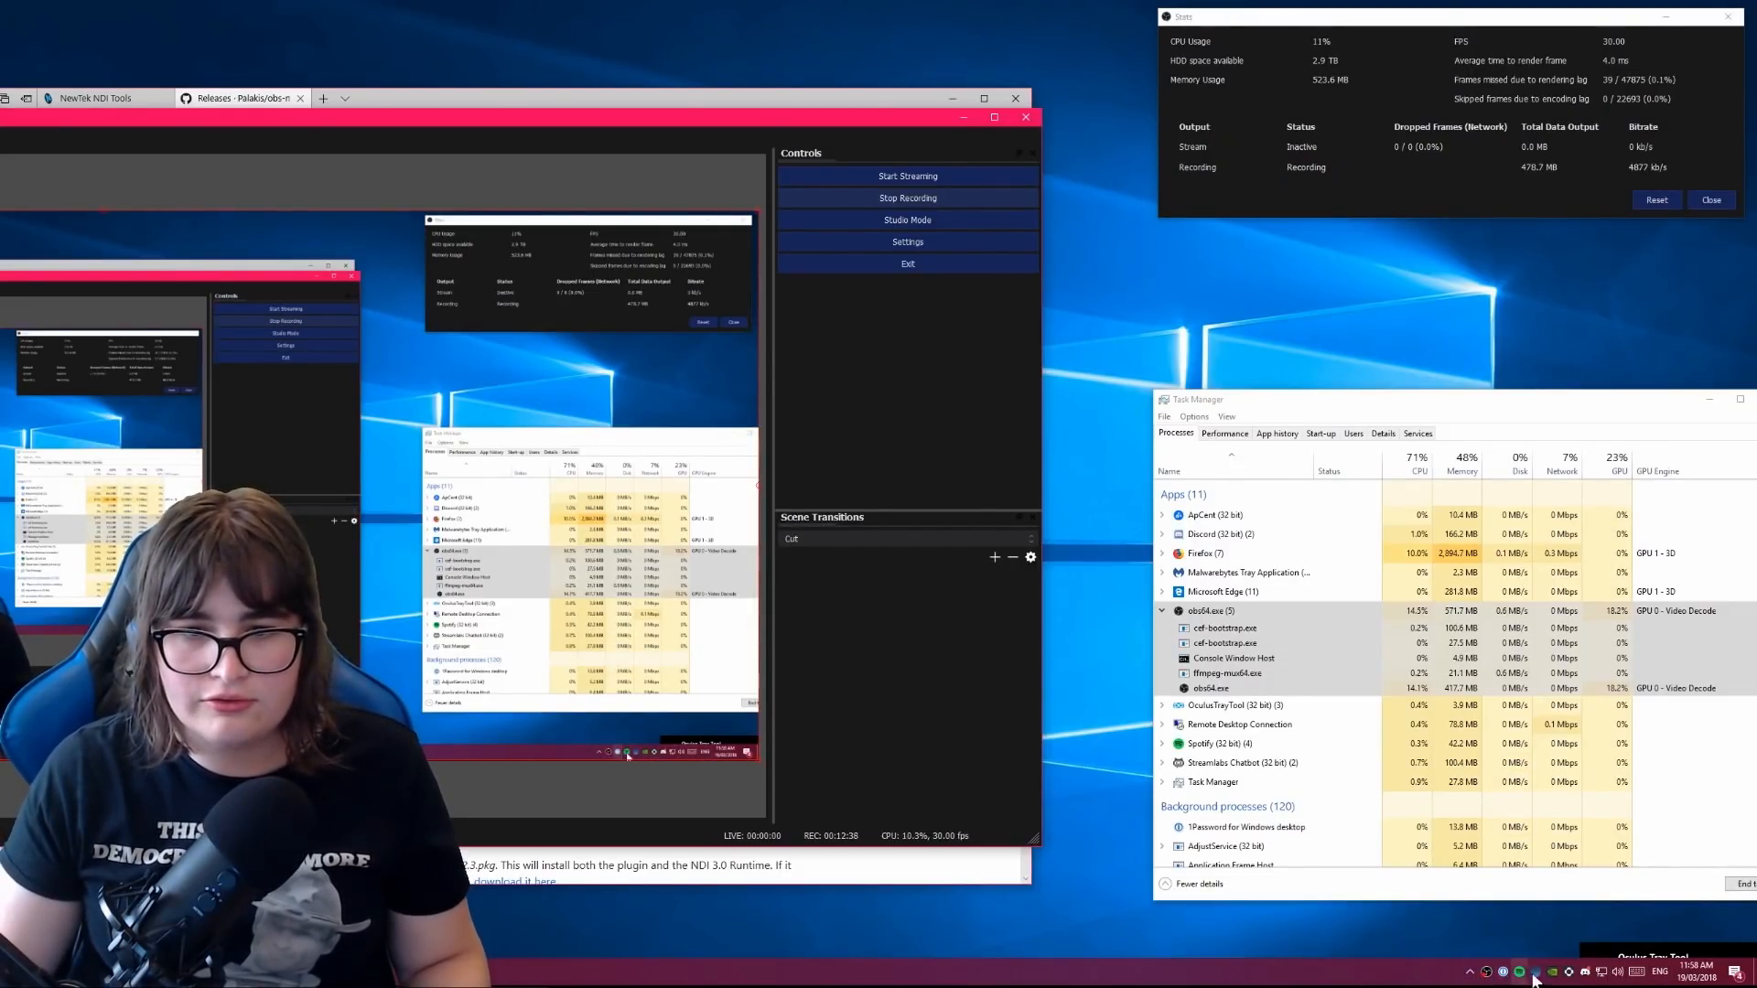
Check the hidden system tray icons and search Windows for "scan" to launch NDI Scan Converter.
{"action": "left_click", "coordinate": [1470, 973]}
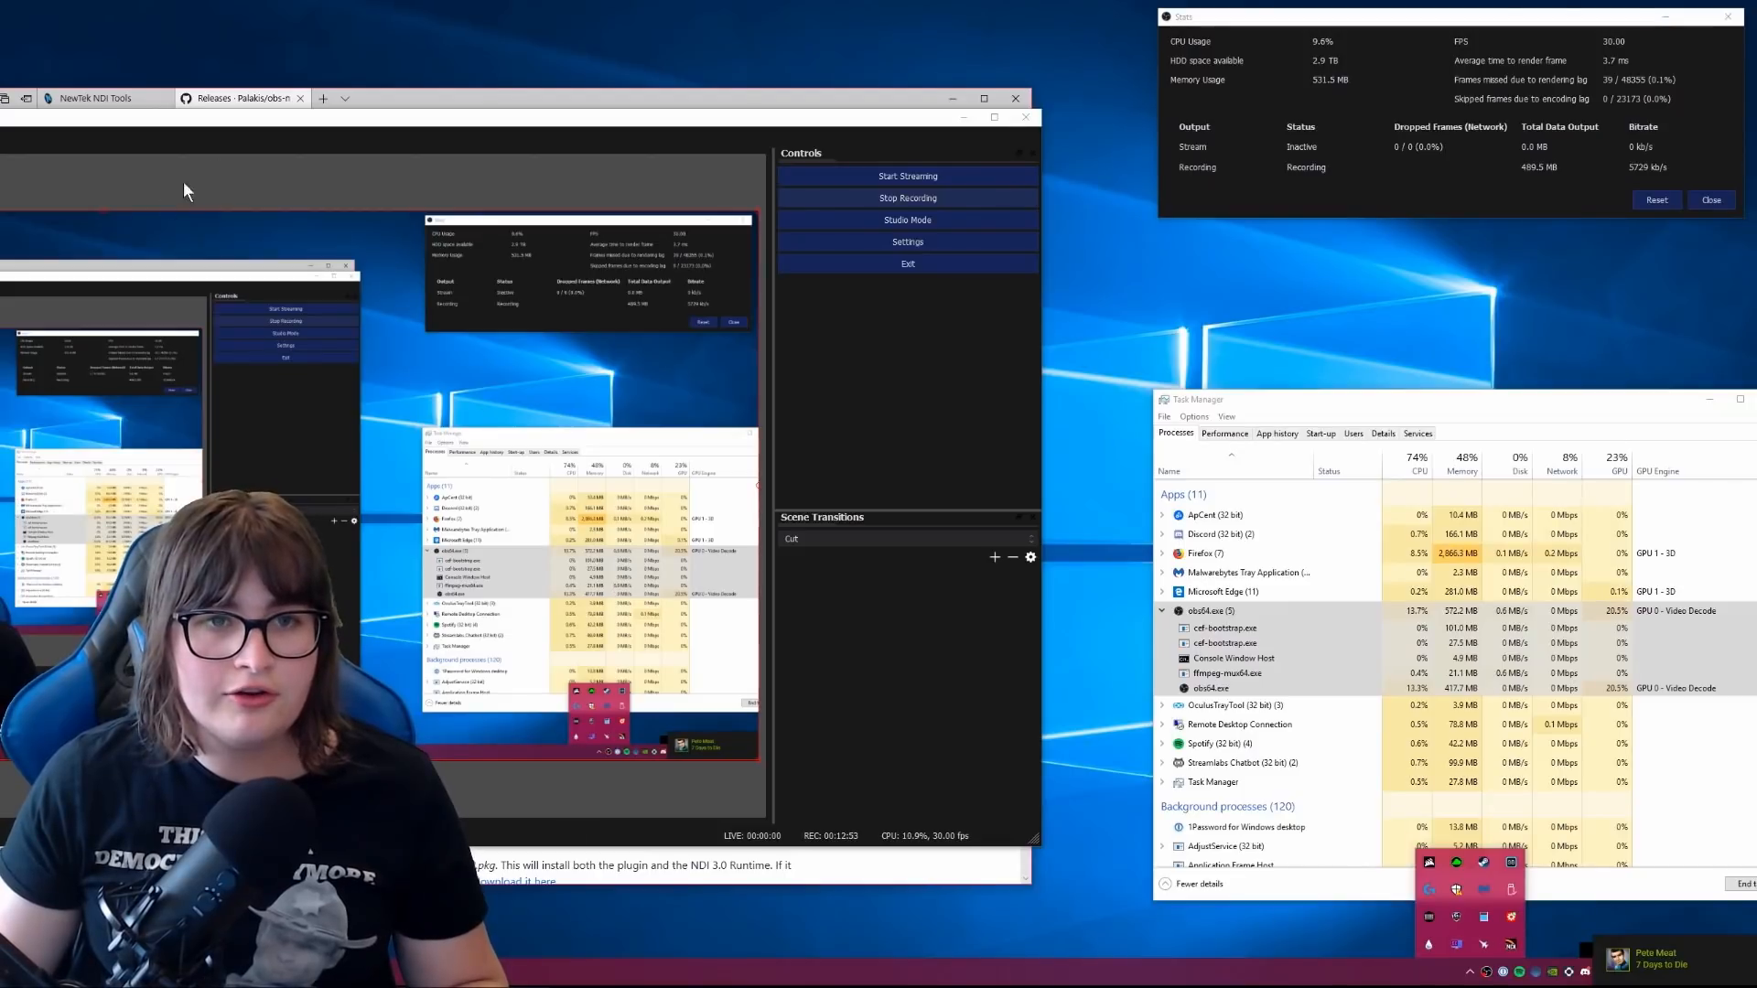
{"action": "key", "text": "super"}
{"action": "type", "text": "scan"}
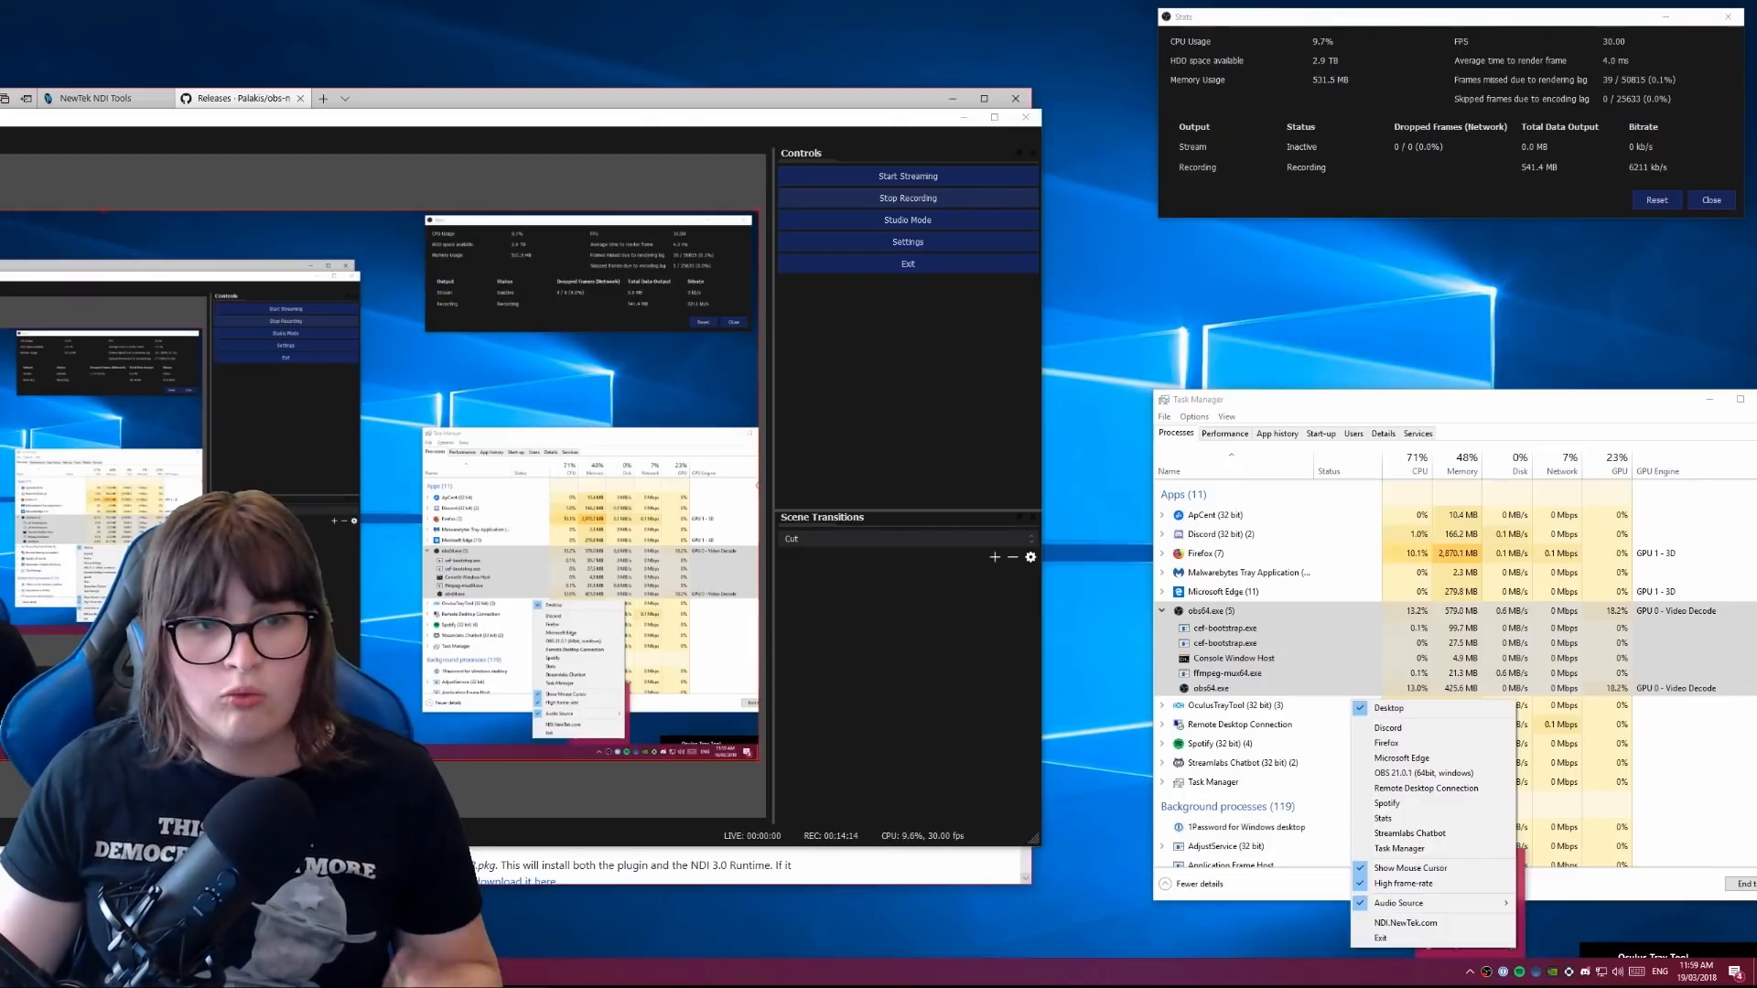
Bring the browser with the obs-ndi Releases page to the front and minimize it.
{"action": "key", "text": "alt+Tab"}
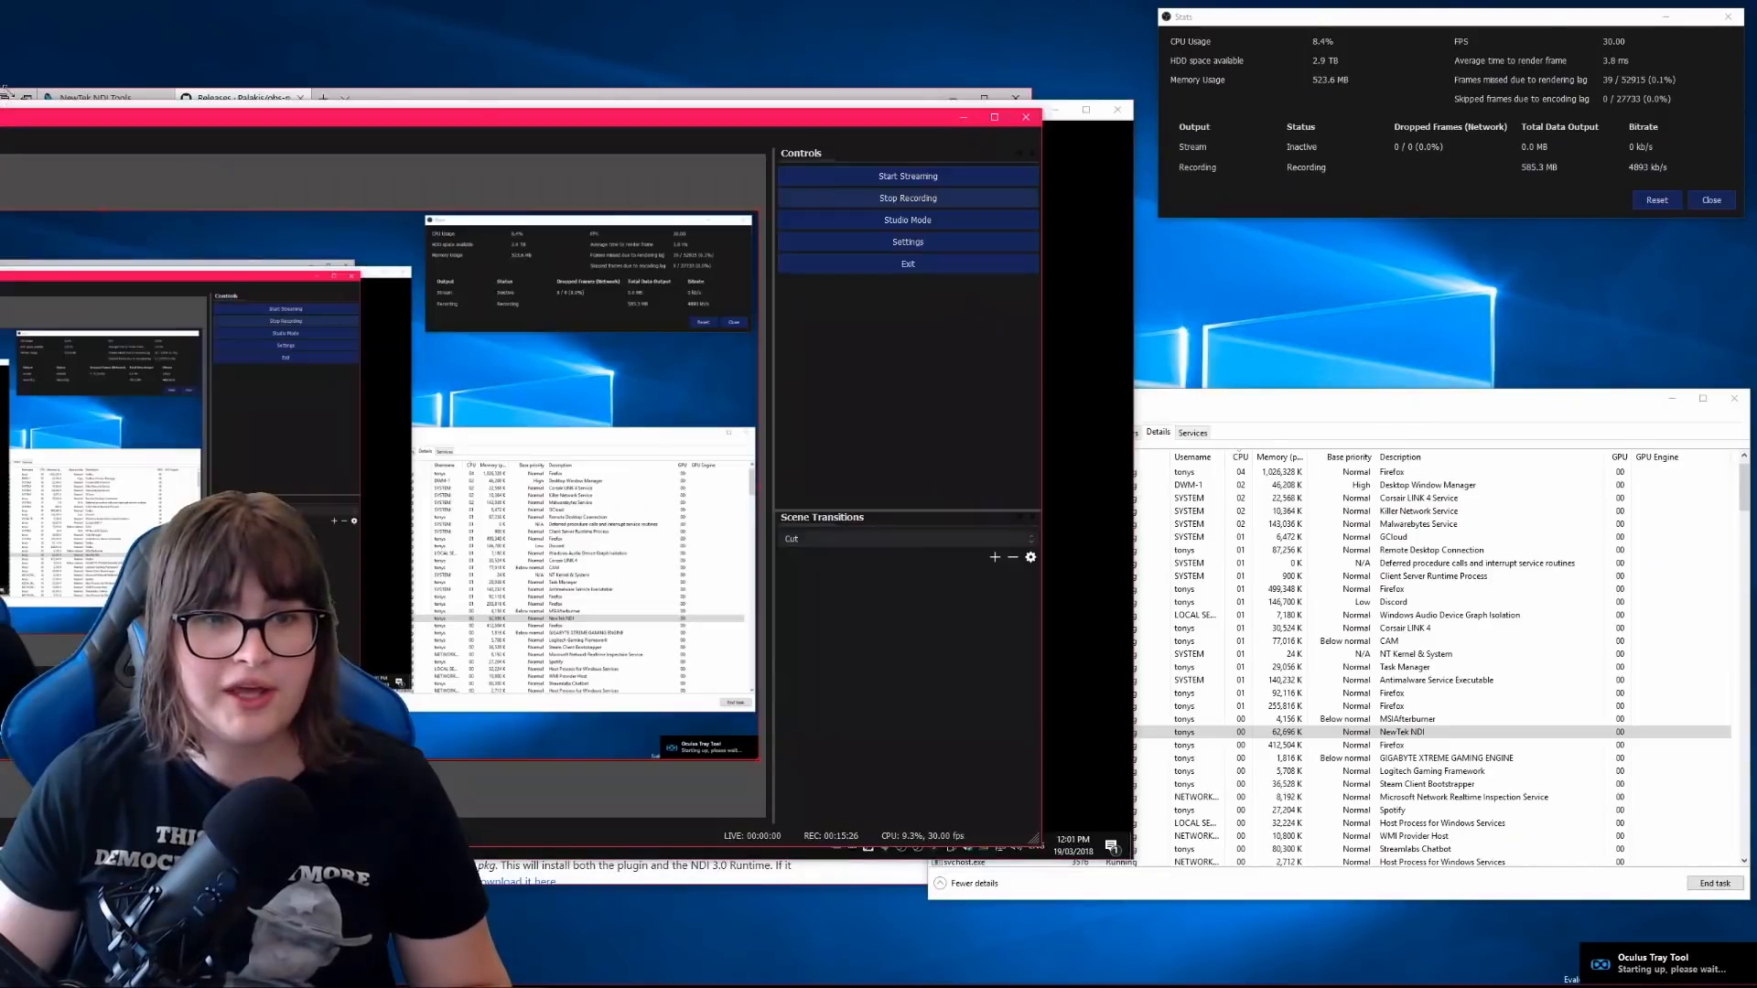
{"action": "left_click", "coordinate": [442, 92]}
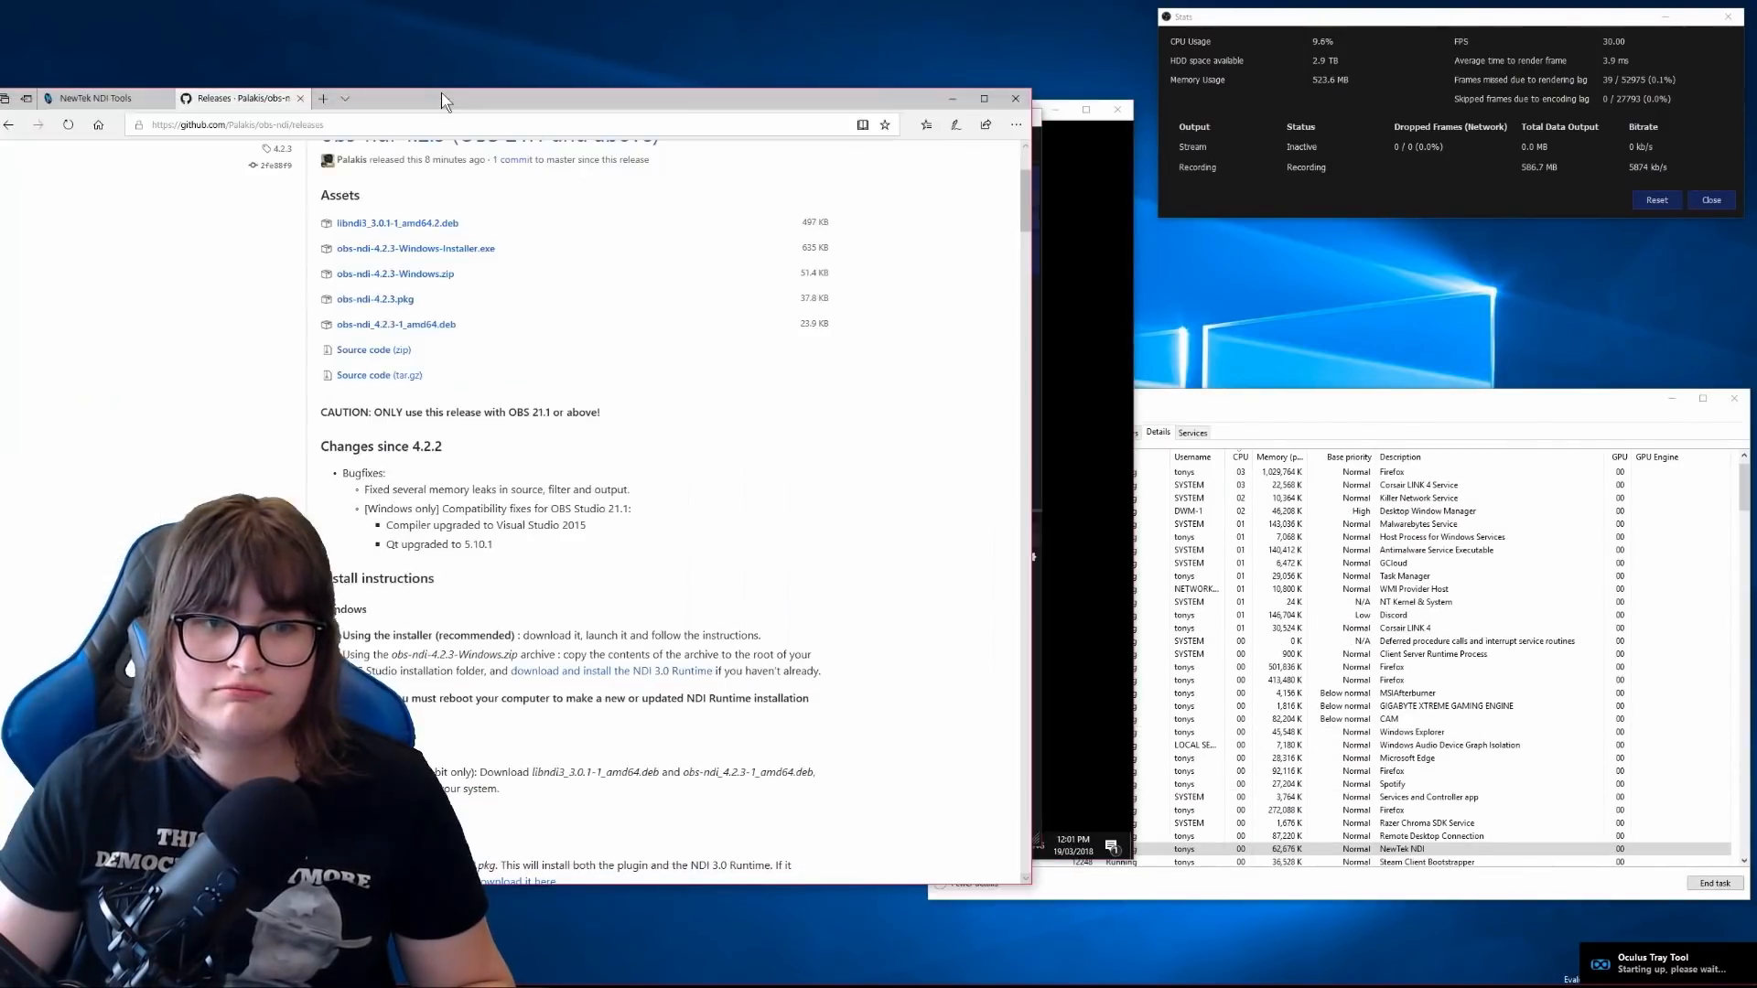
{"action": "left_click", "coordinate": [952, 98]}
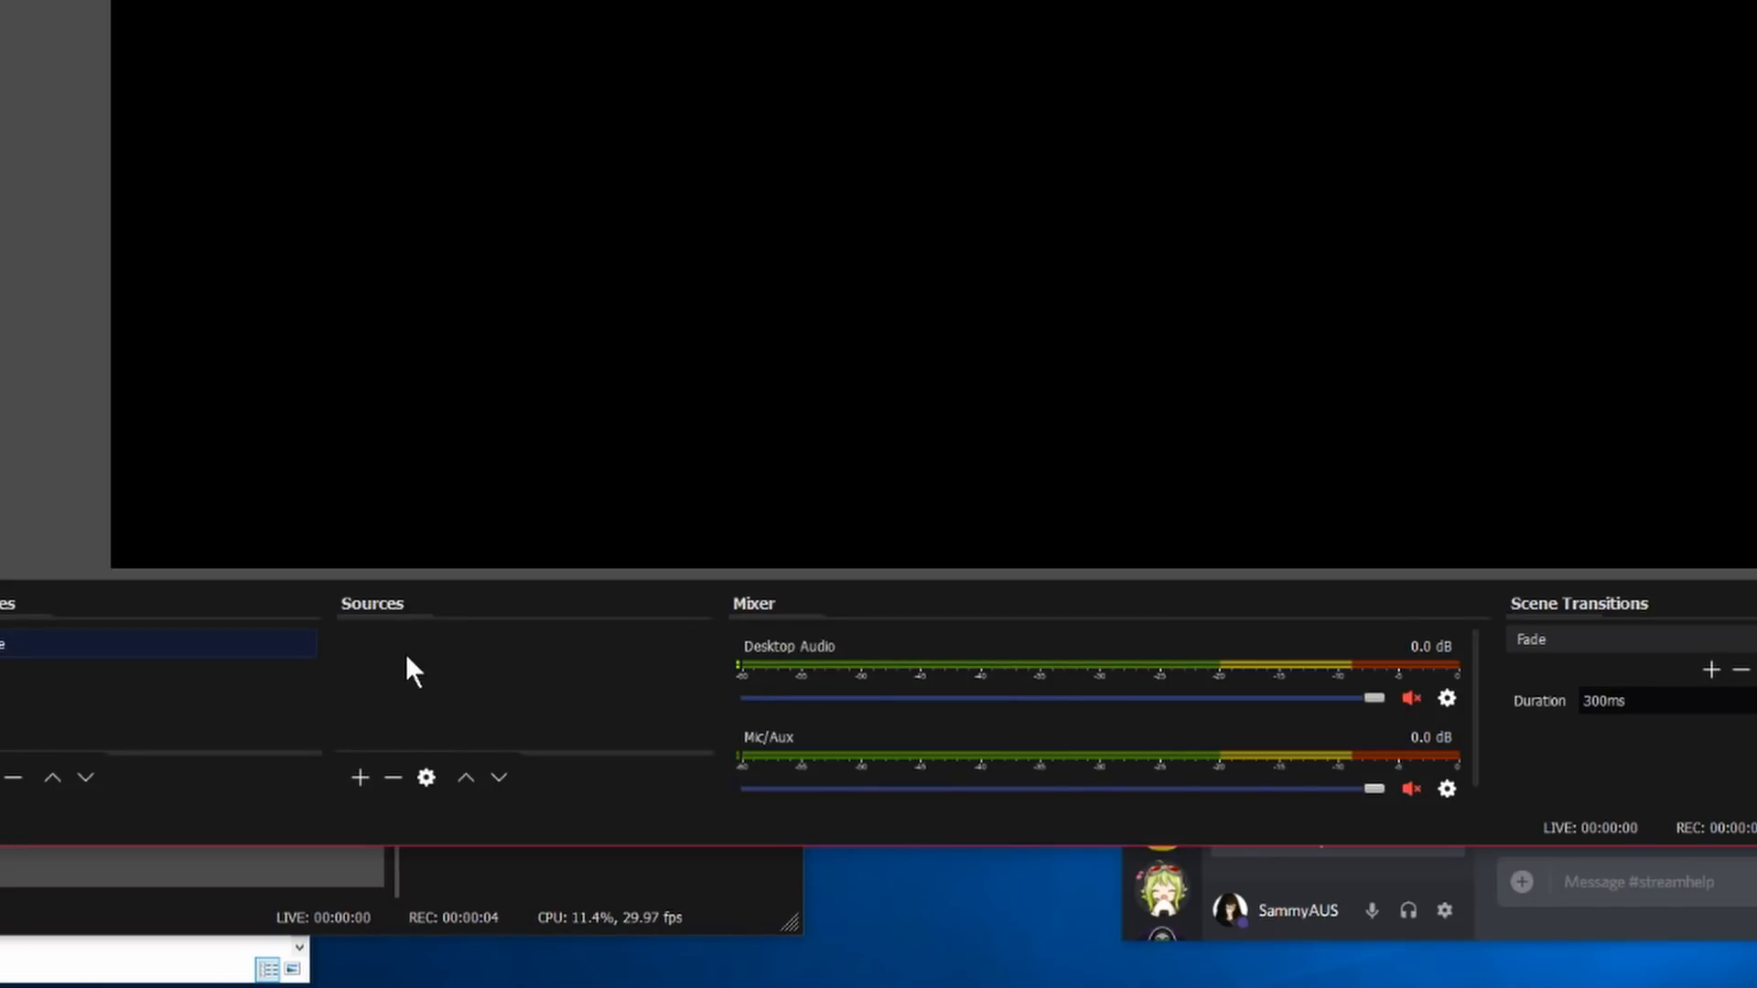
Add a new NDI source named "Desktop" to the scene.
{"action": "right_click", "coordinate": [407, 658]}
{"action": "mouse_move", "coordinate": [430, 665]}
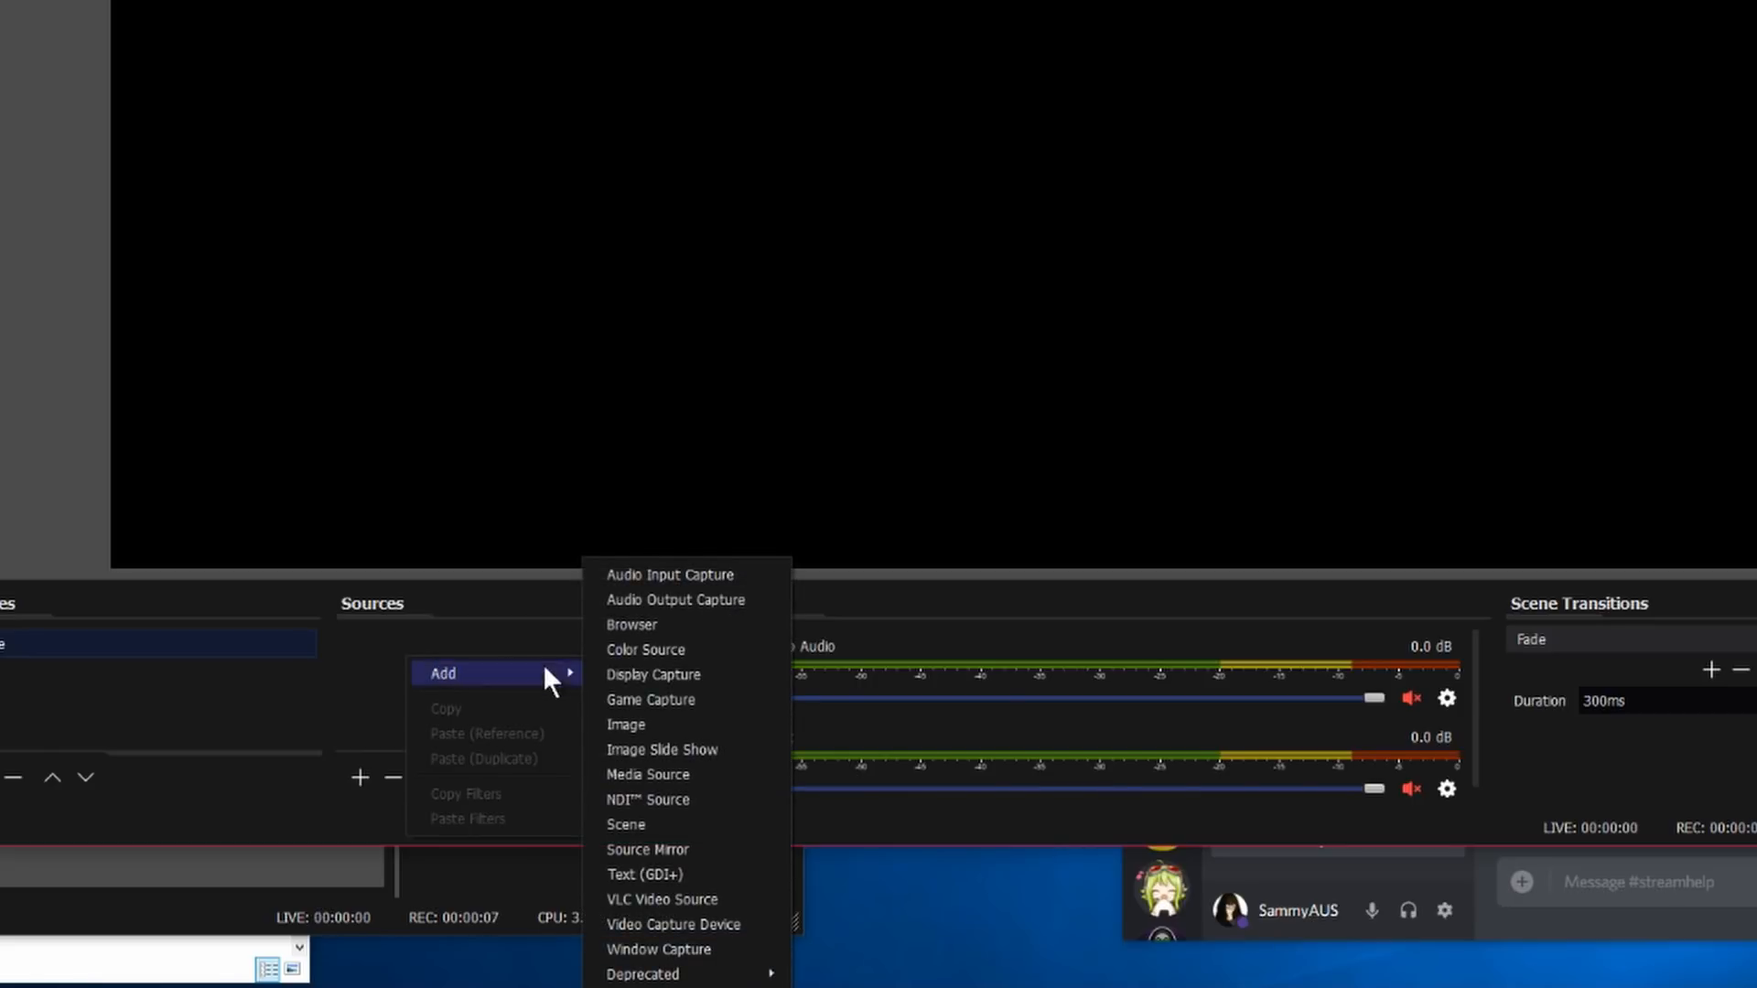
{"action": "left_click", "coordinate": [670, 799]}
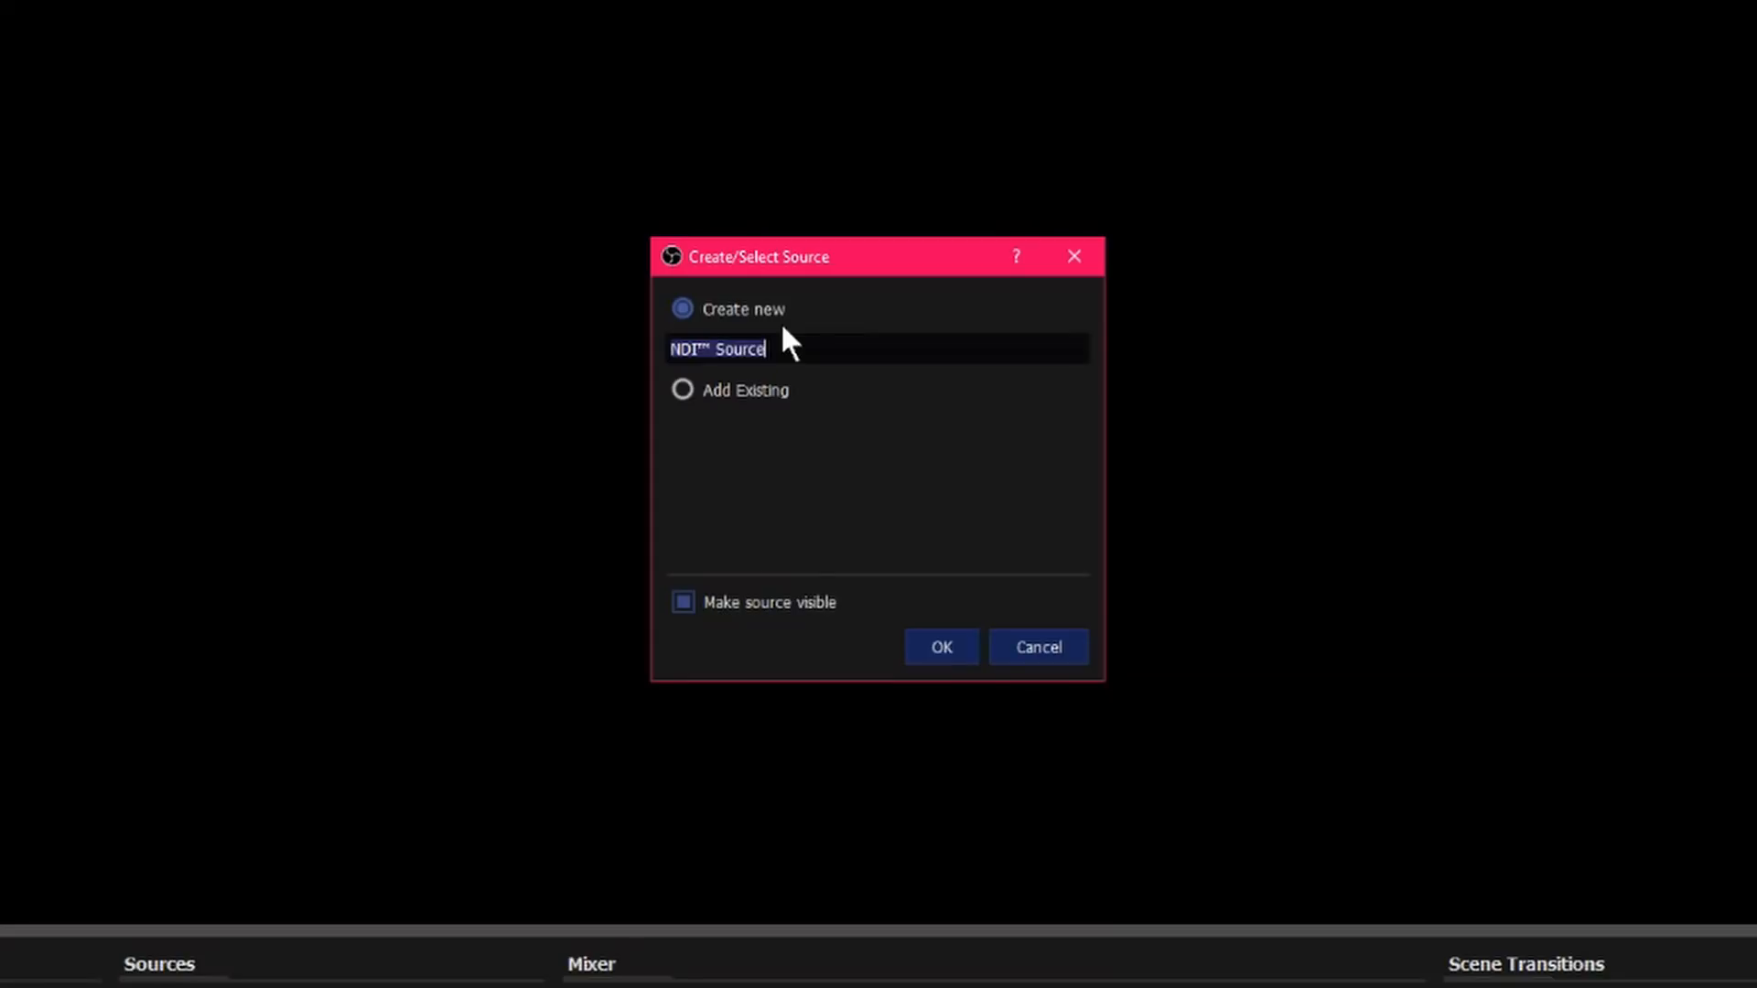
{"action": "type", "text": "B"}
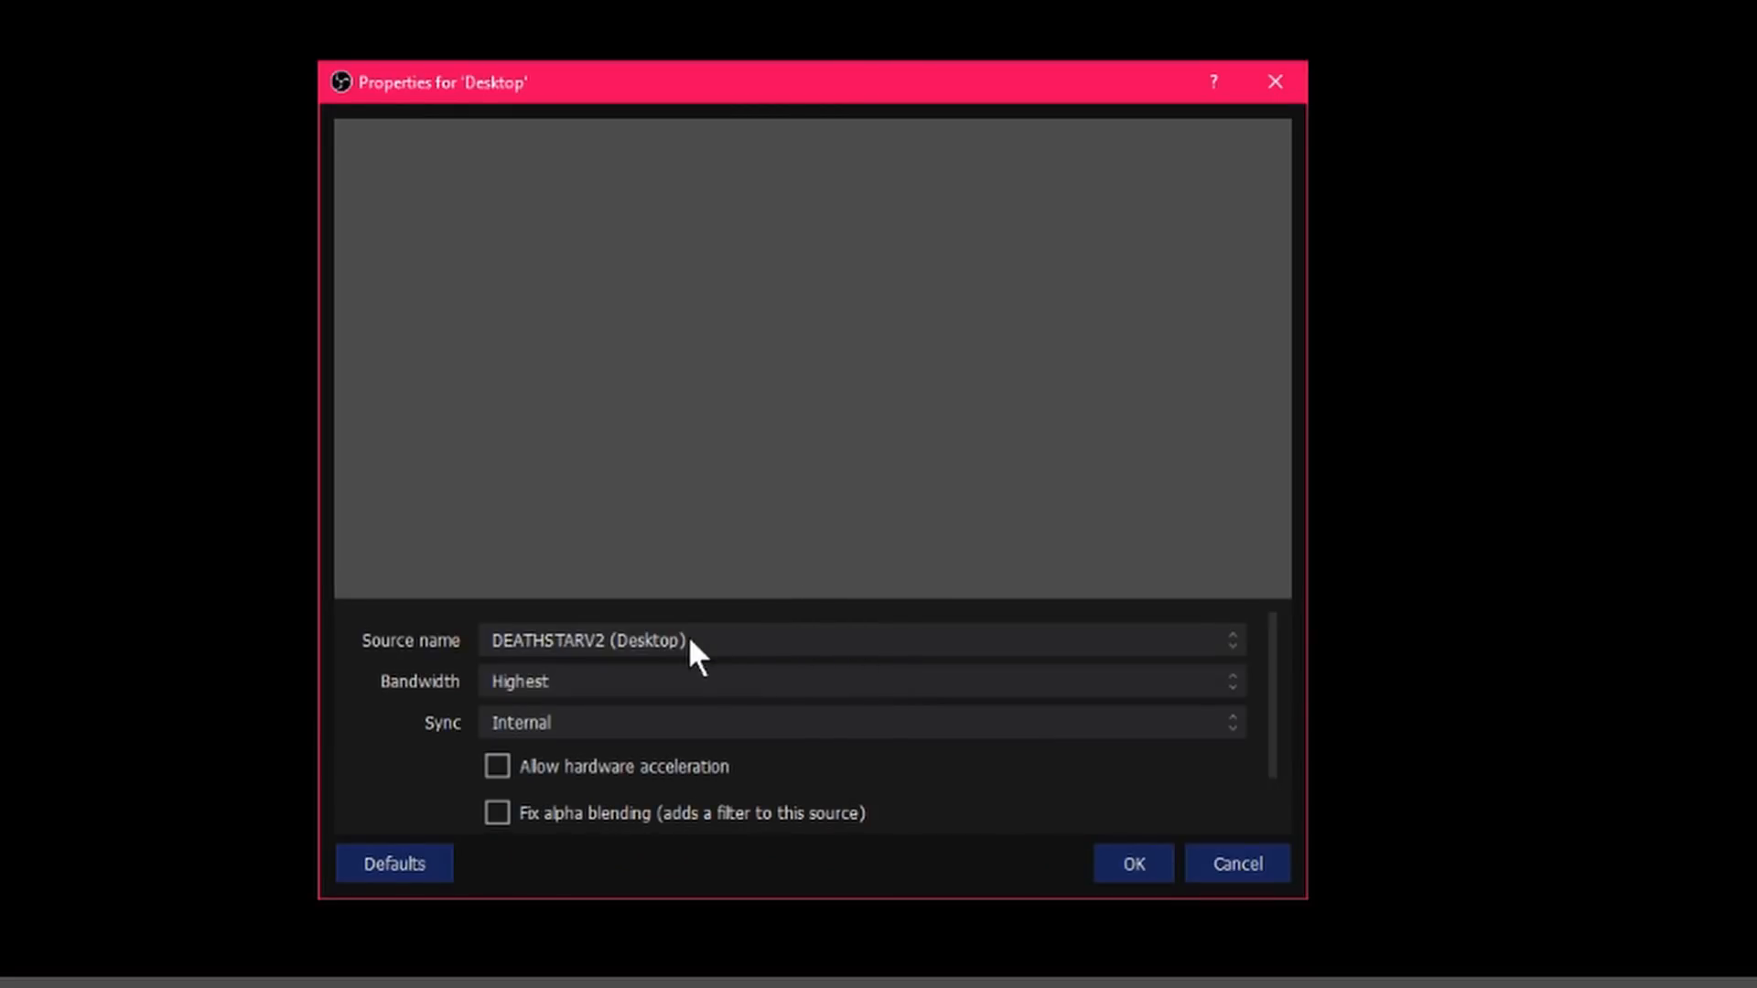
Use DEATHSTARV2 (Desktop) as the source with hardware acceleration allowed, and confirm the properties of the desktop capture source.
{"action": "left_click", "coordinate": [693, 652]}
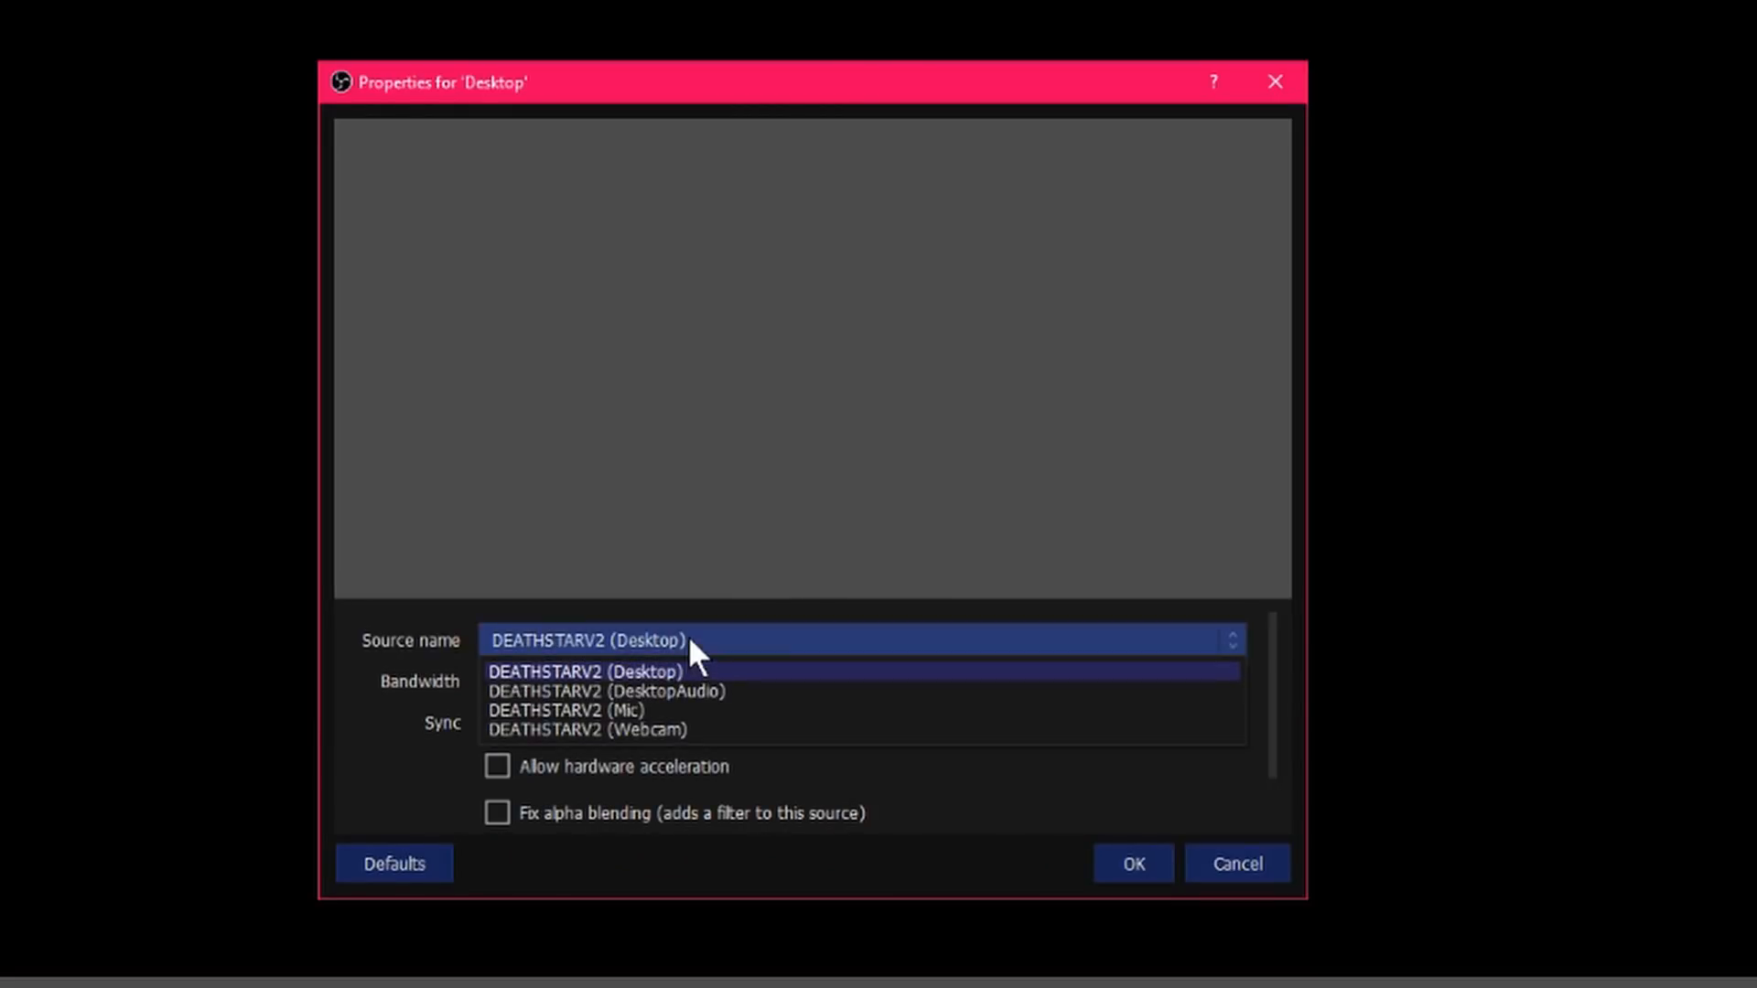
{"action": "left_click", "coordinate": [691, 641]}
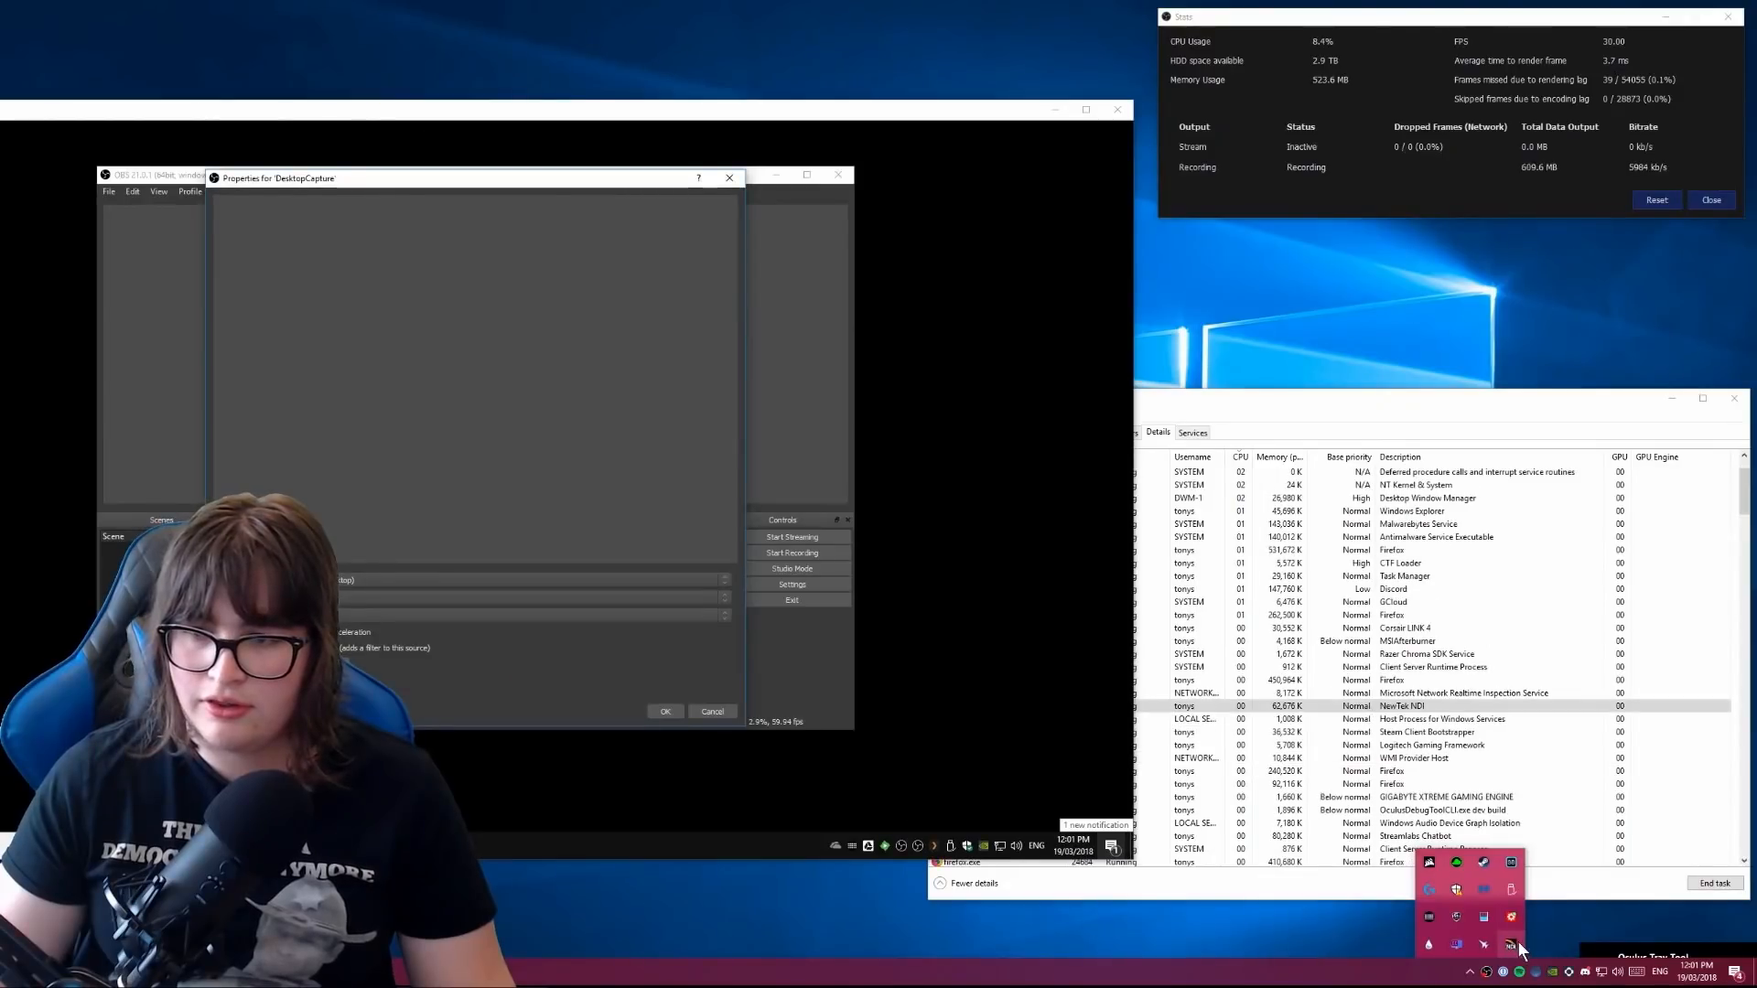
{"action": "right_click", "coordinate": [1510, 942]}
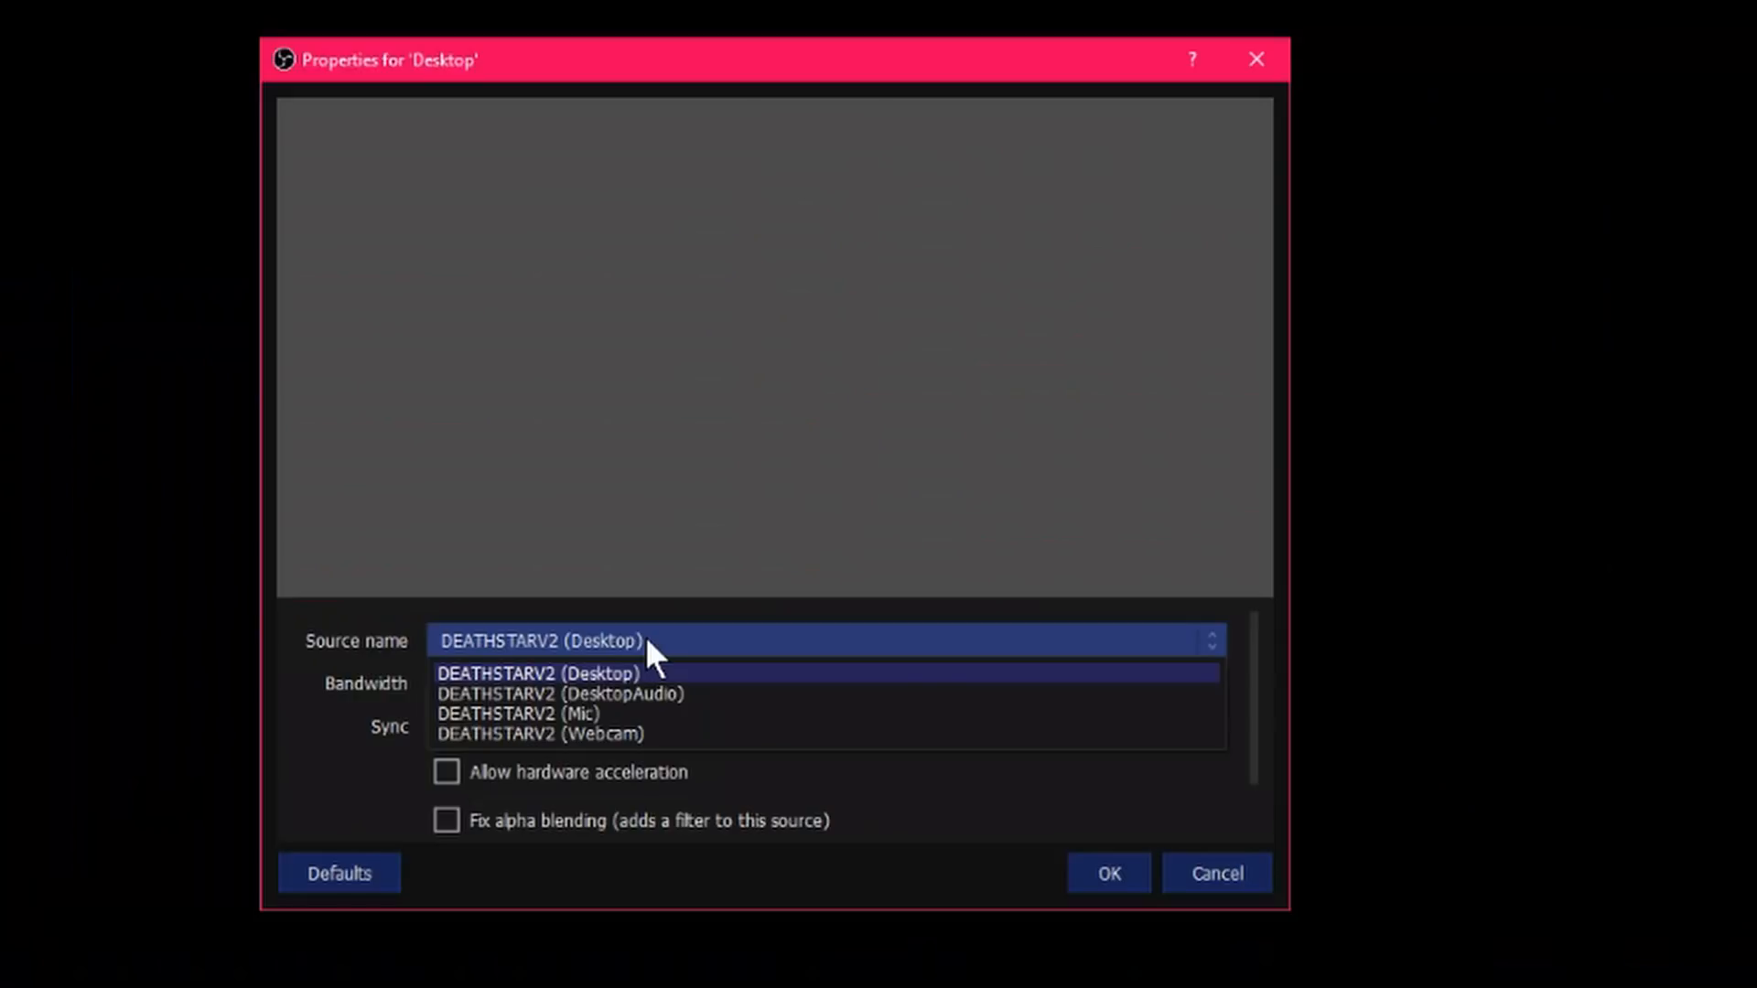
{"action": "left_click", "coordinate": [645, 635]}
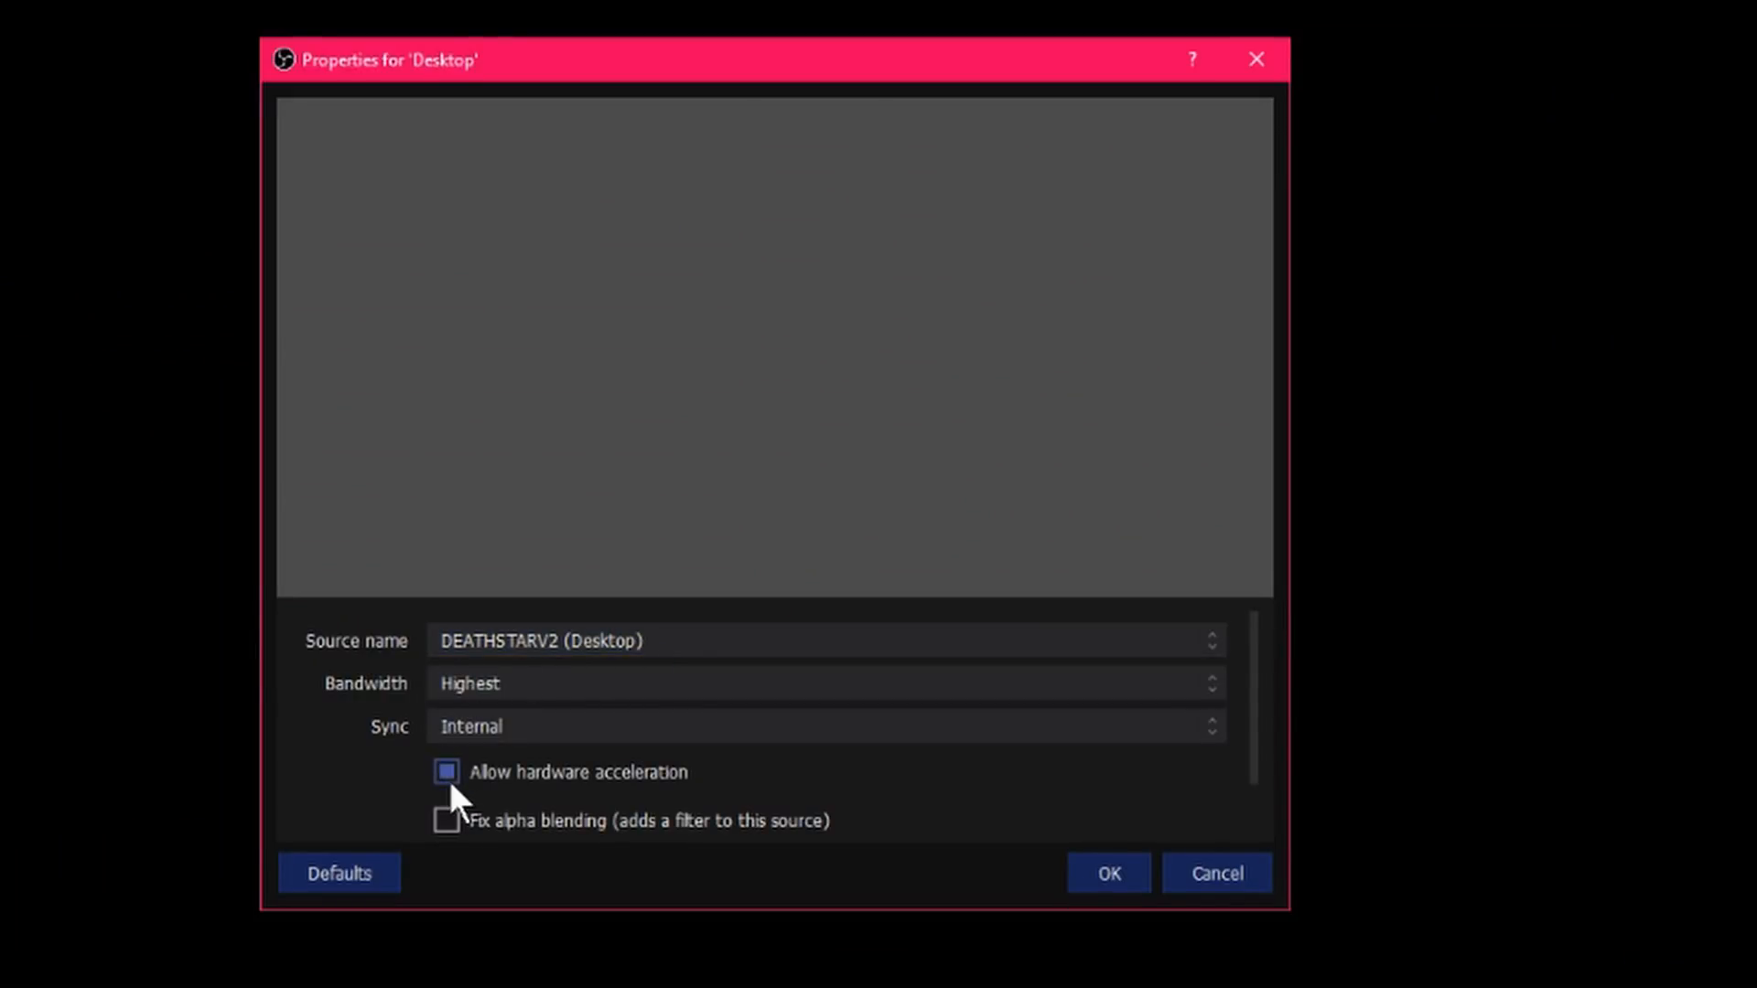
{"action": "left_click", "coordinate": [1111, 867]}
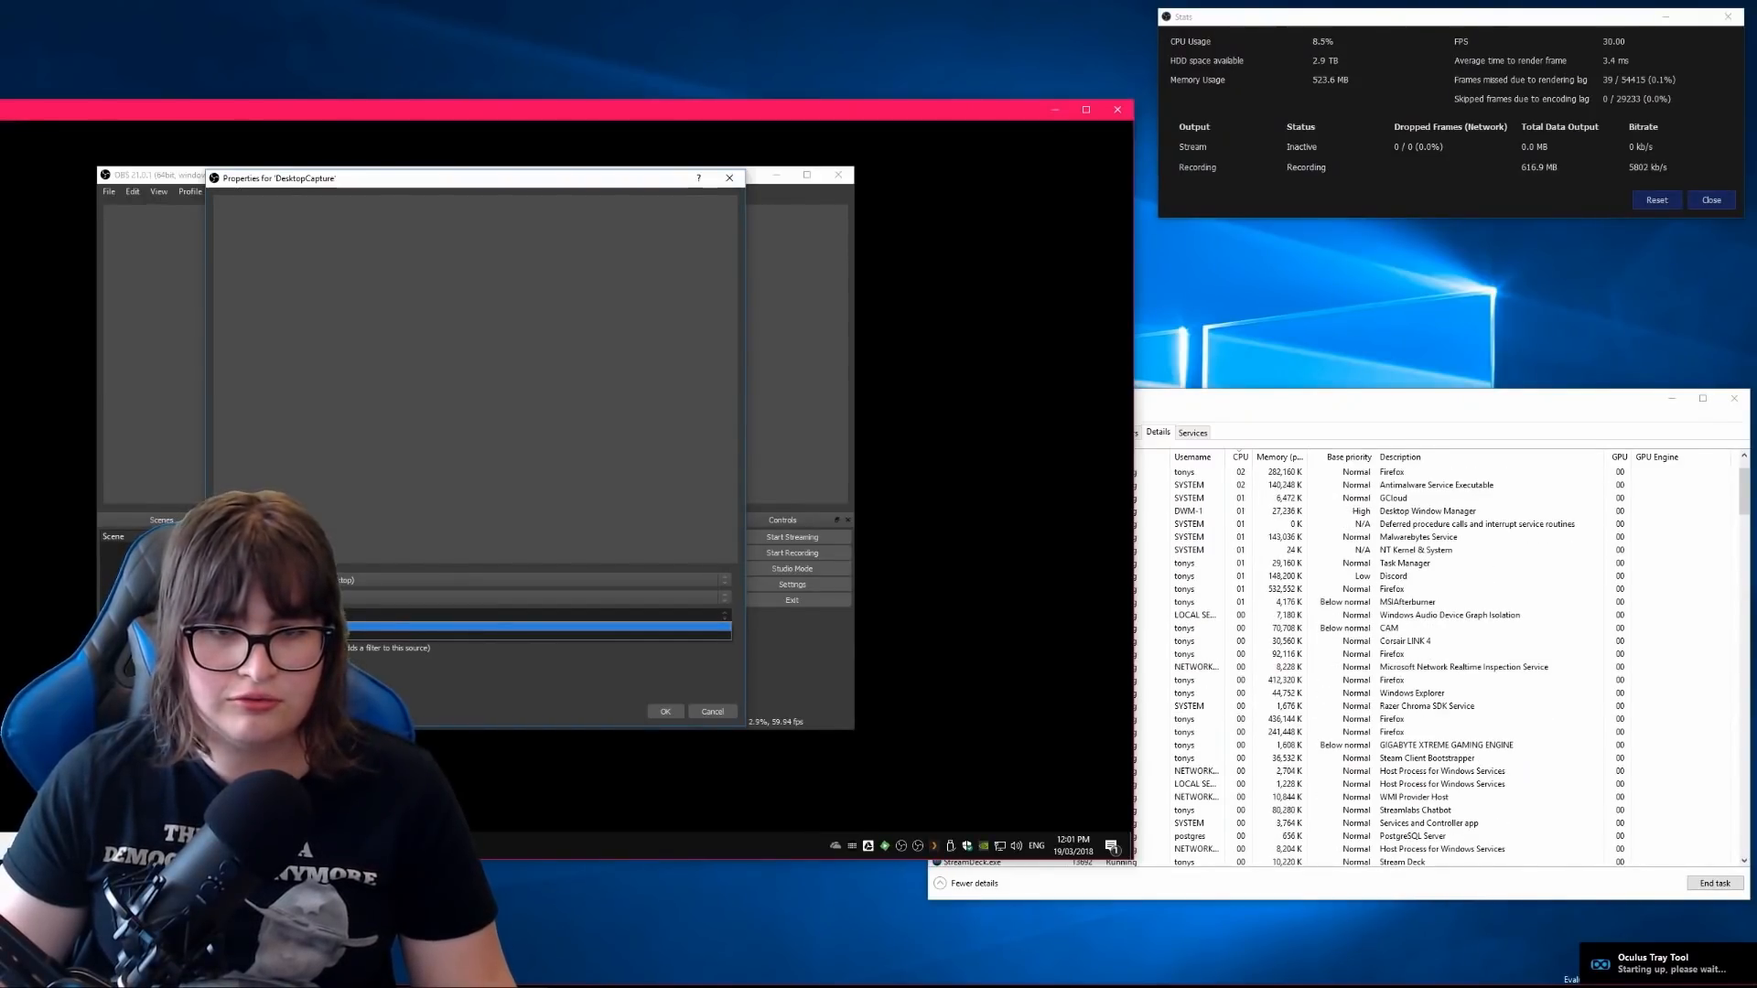
{"action": "left_click", "coordinate": [666, 711]}
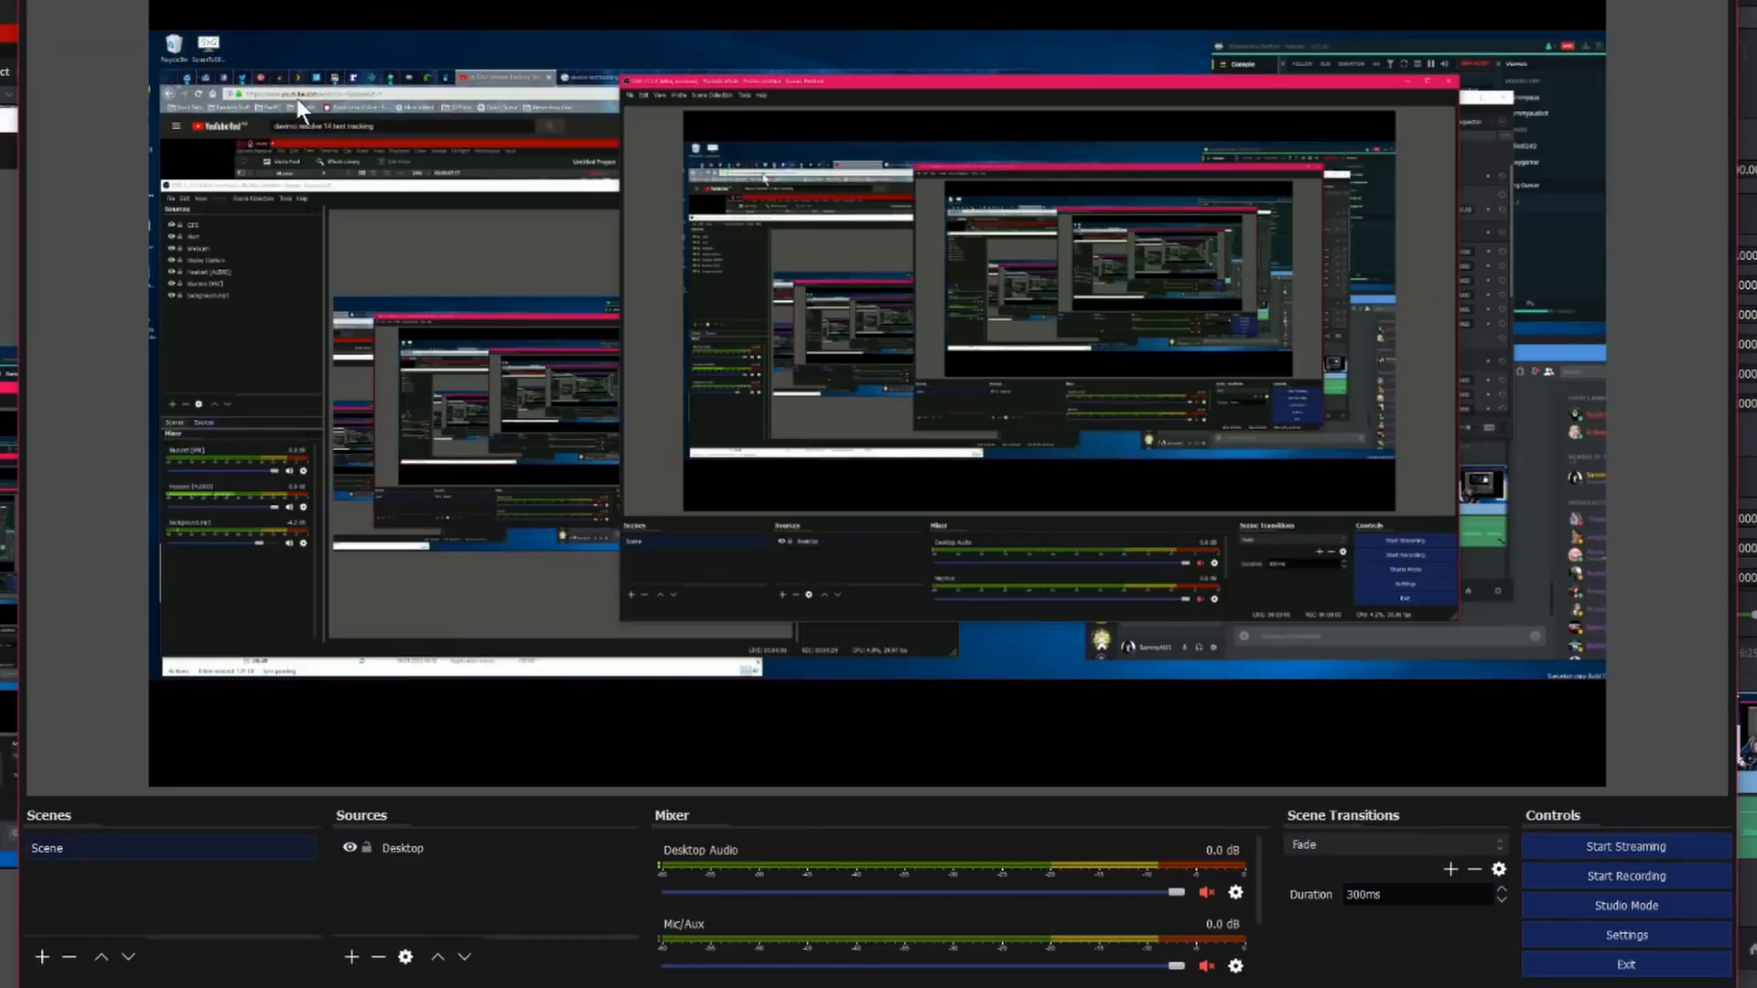
Scale down the desktop capture and reposition it within the preview canvas.
{"action": "left_click", "coordinate": [217, 51]}
{"action": "left_click_drag", "start_coordinate": [141, 35], "coordinate": [249, 75]}
{"action": "left_click_drag", "start_coordinate": [445, 224], "coordinate": [373, 185]}
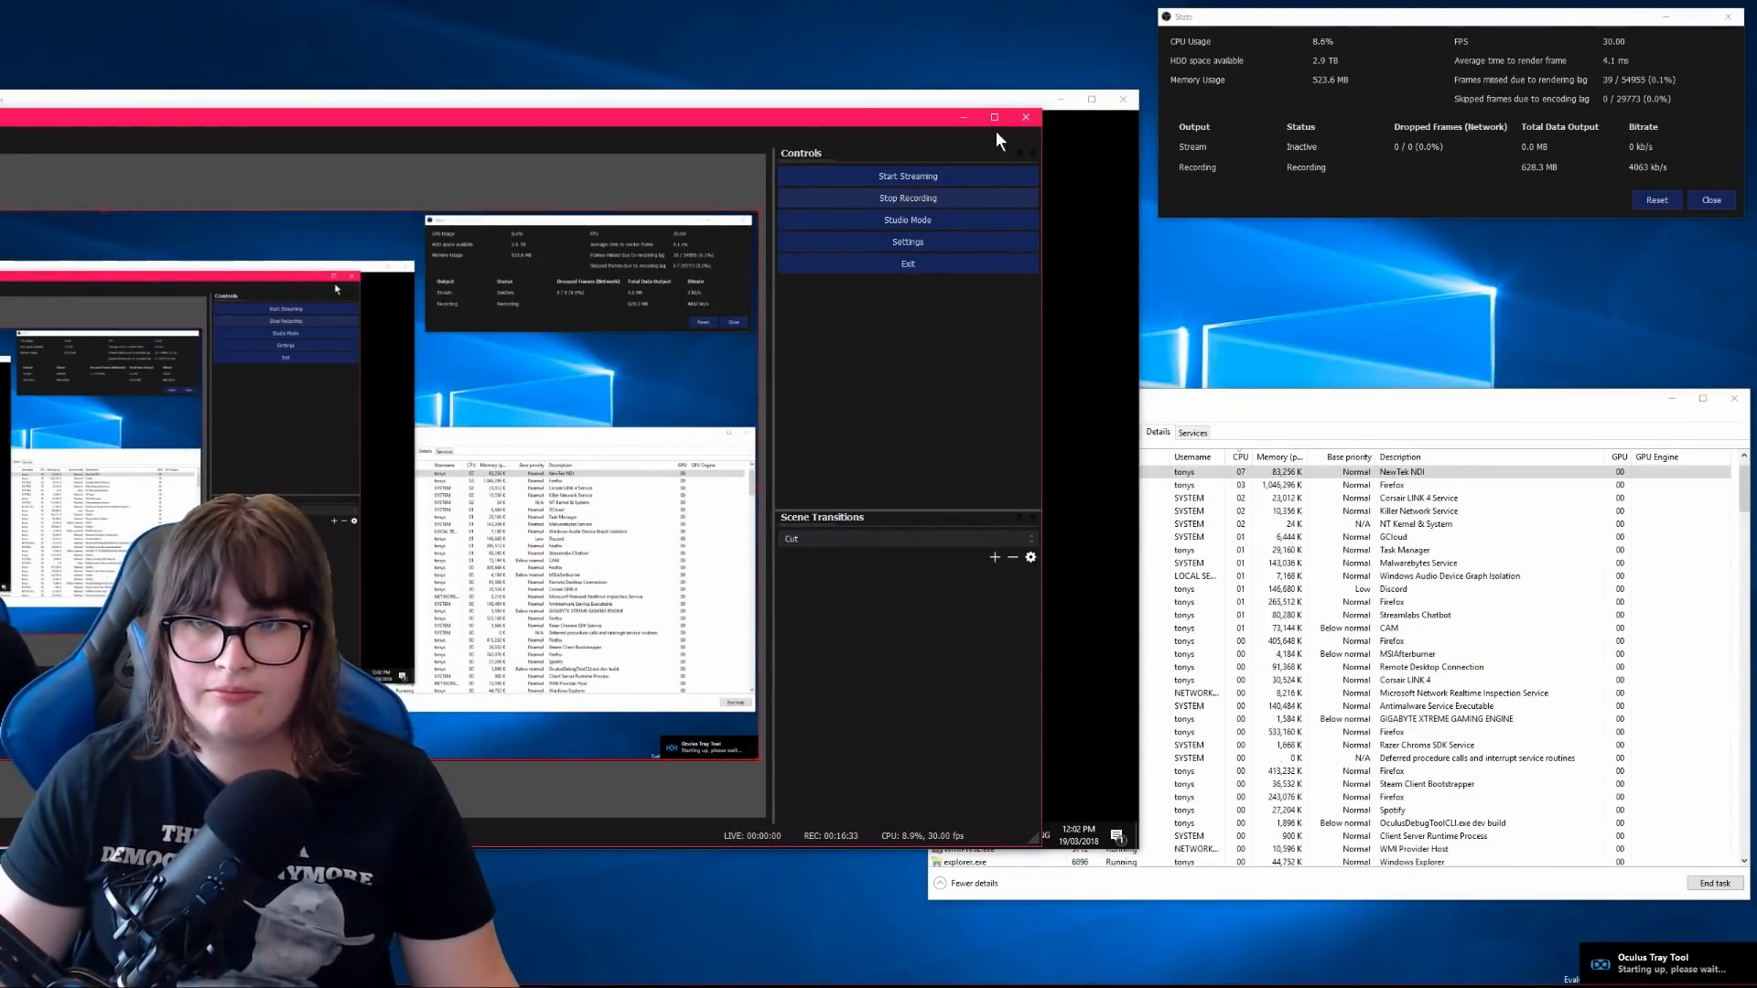
Alternate between the Remote Desktop window and the local OBS window to compare the desktop capture on both PCs.
{"action": "left_click", "coordinate": [860, 102]}
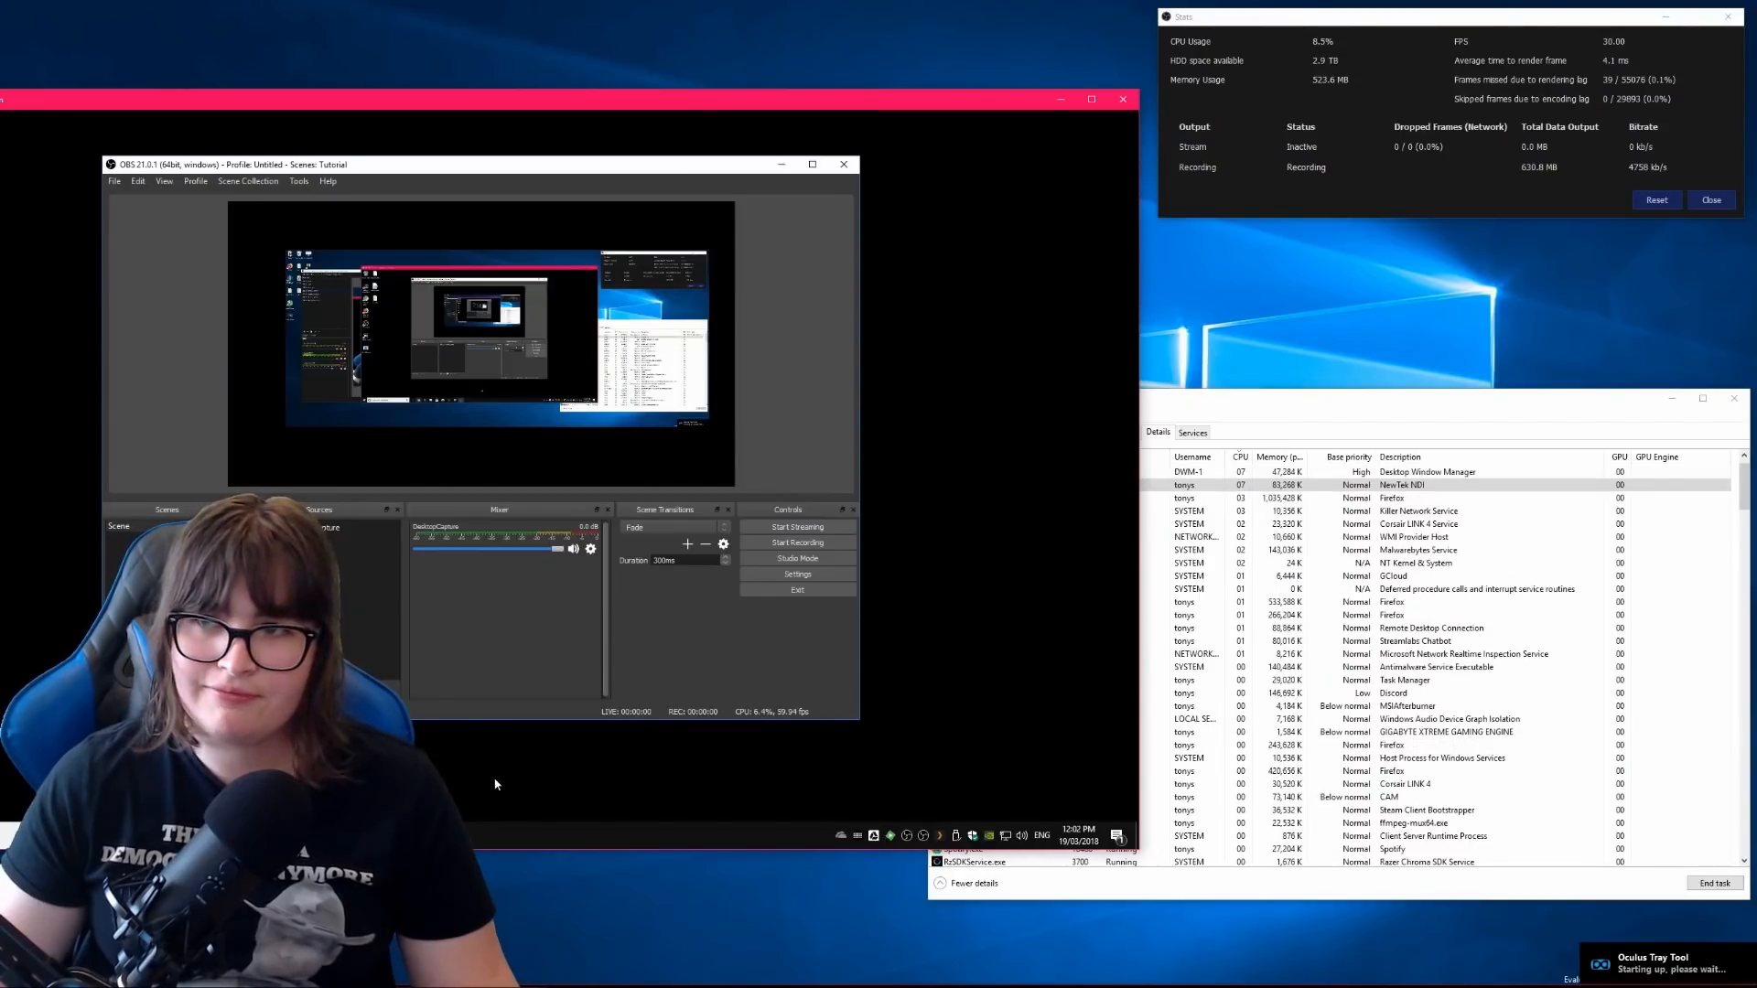
{"action": "key", "text": "alt+Tab"}
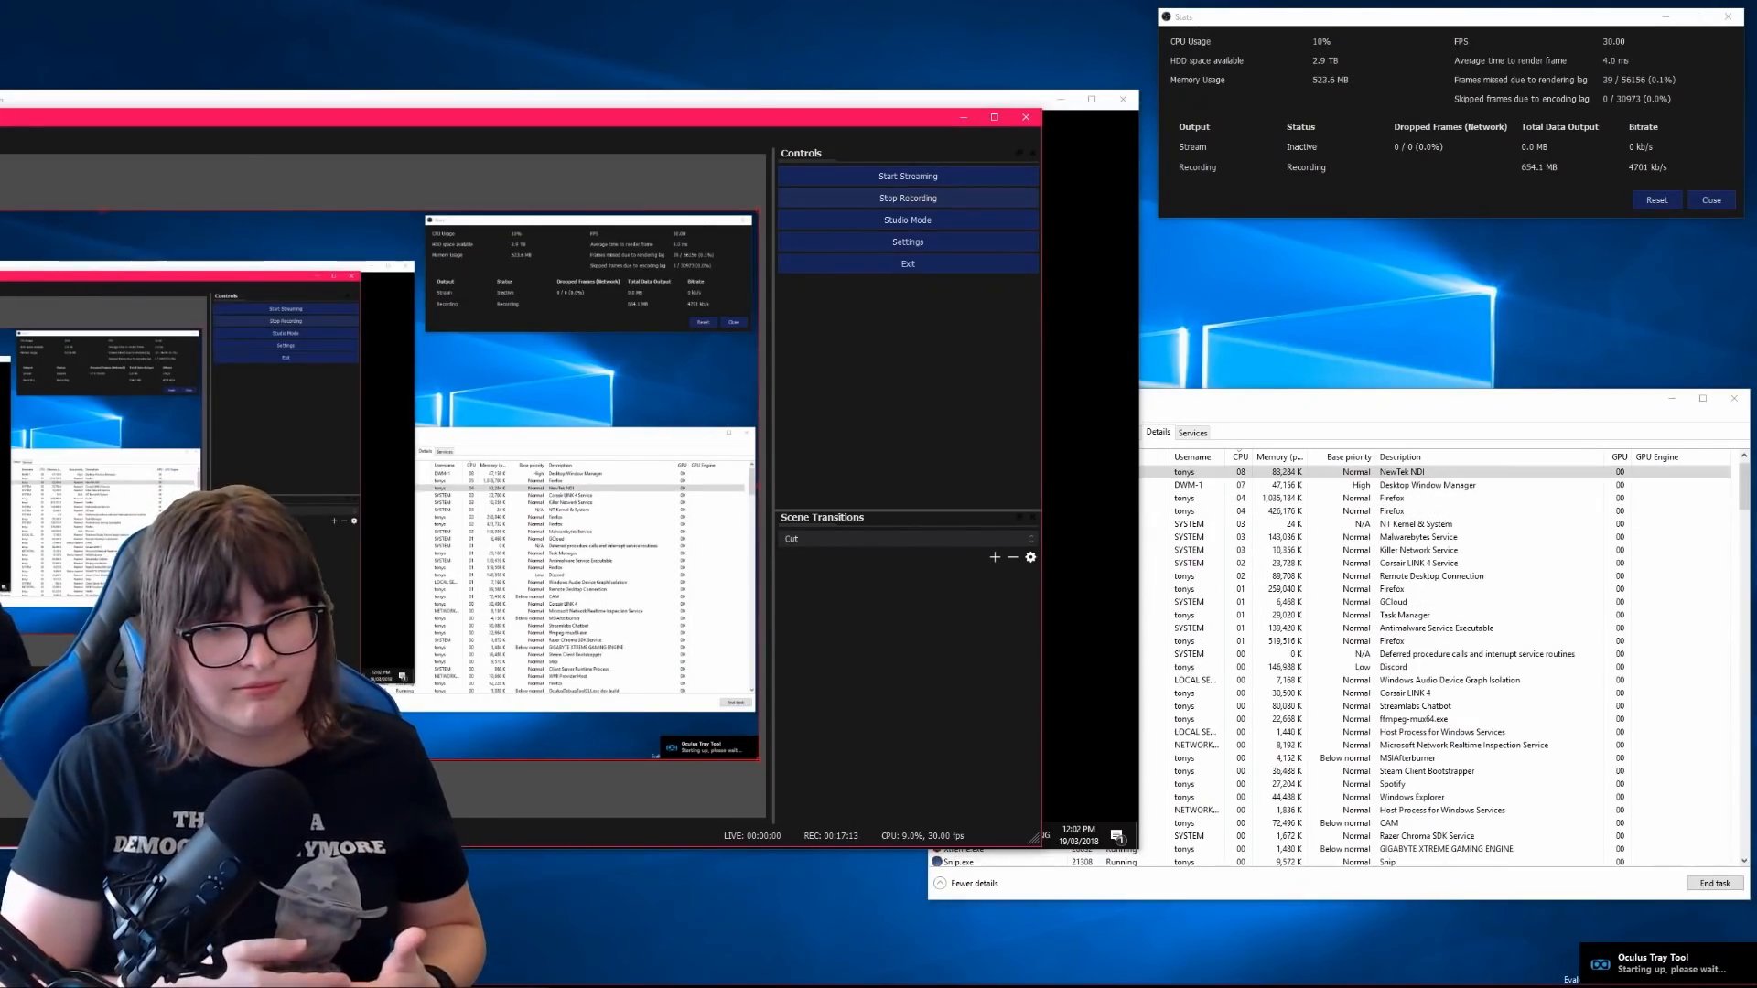
{"action": "left_click", "coordinate": [26, 97]}
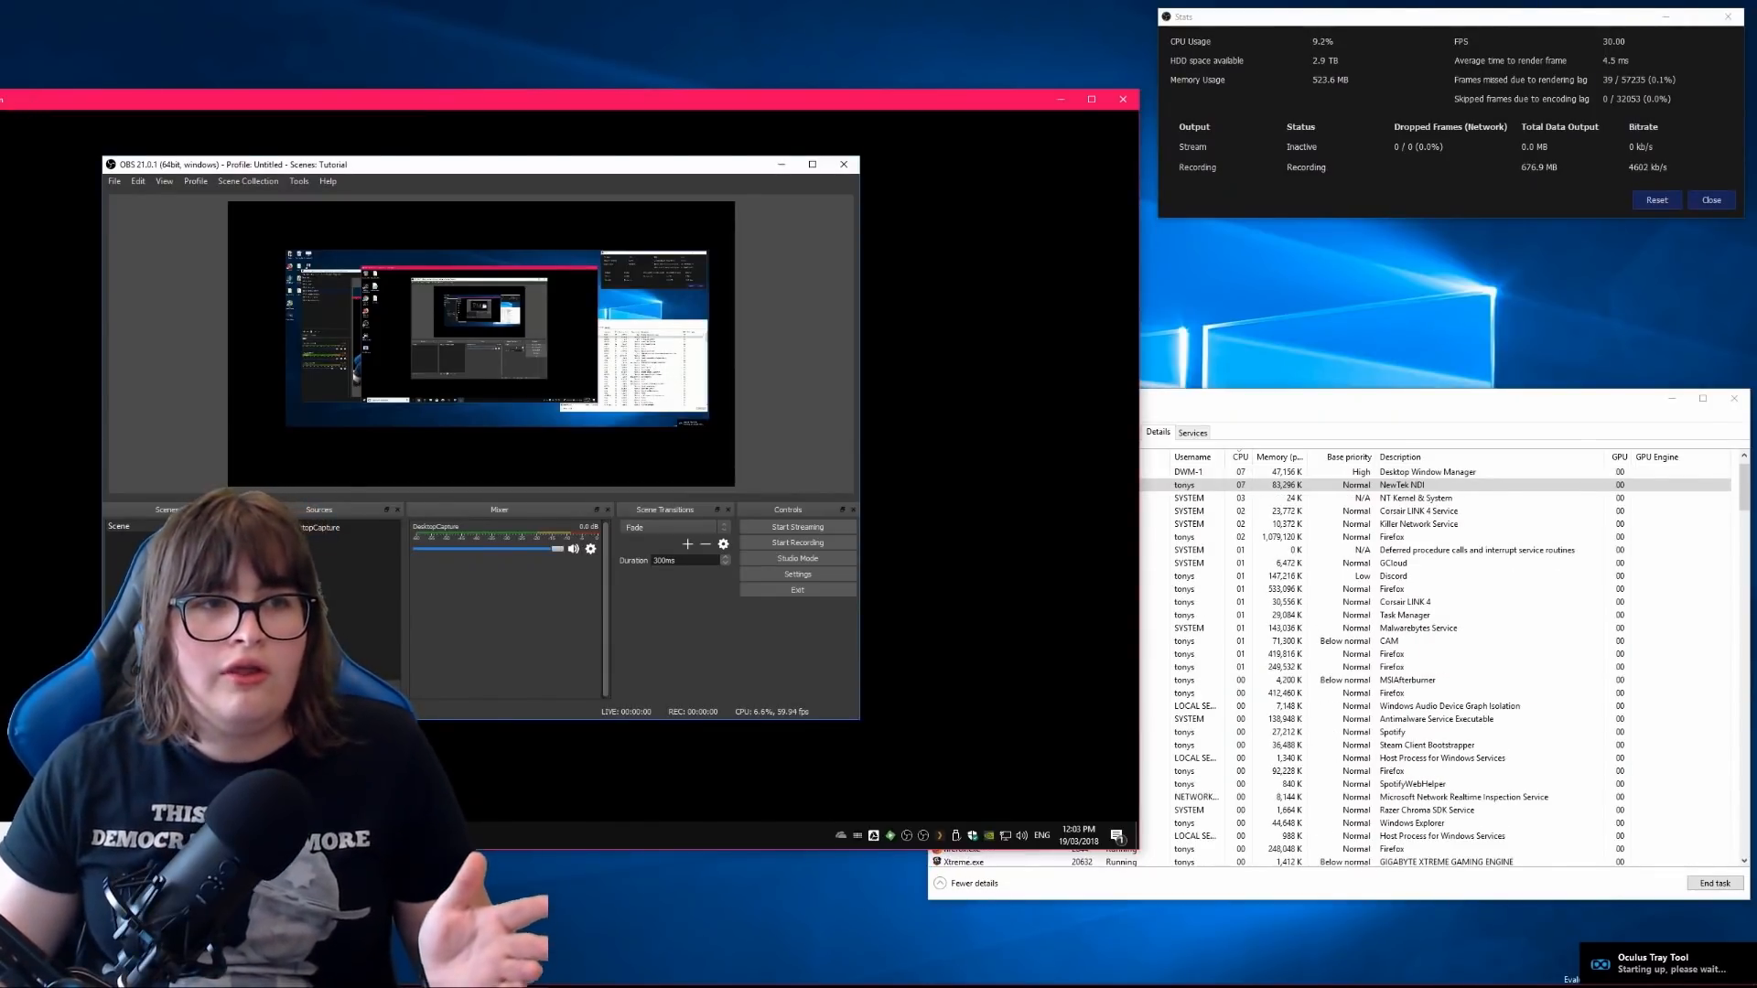
{"action": "key", "text": "alt+Tab"}
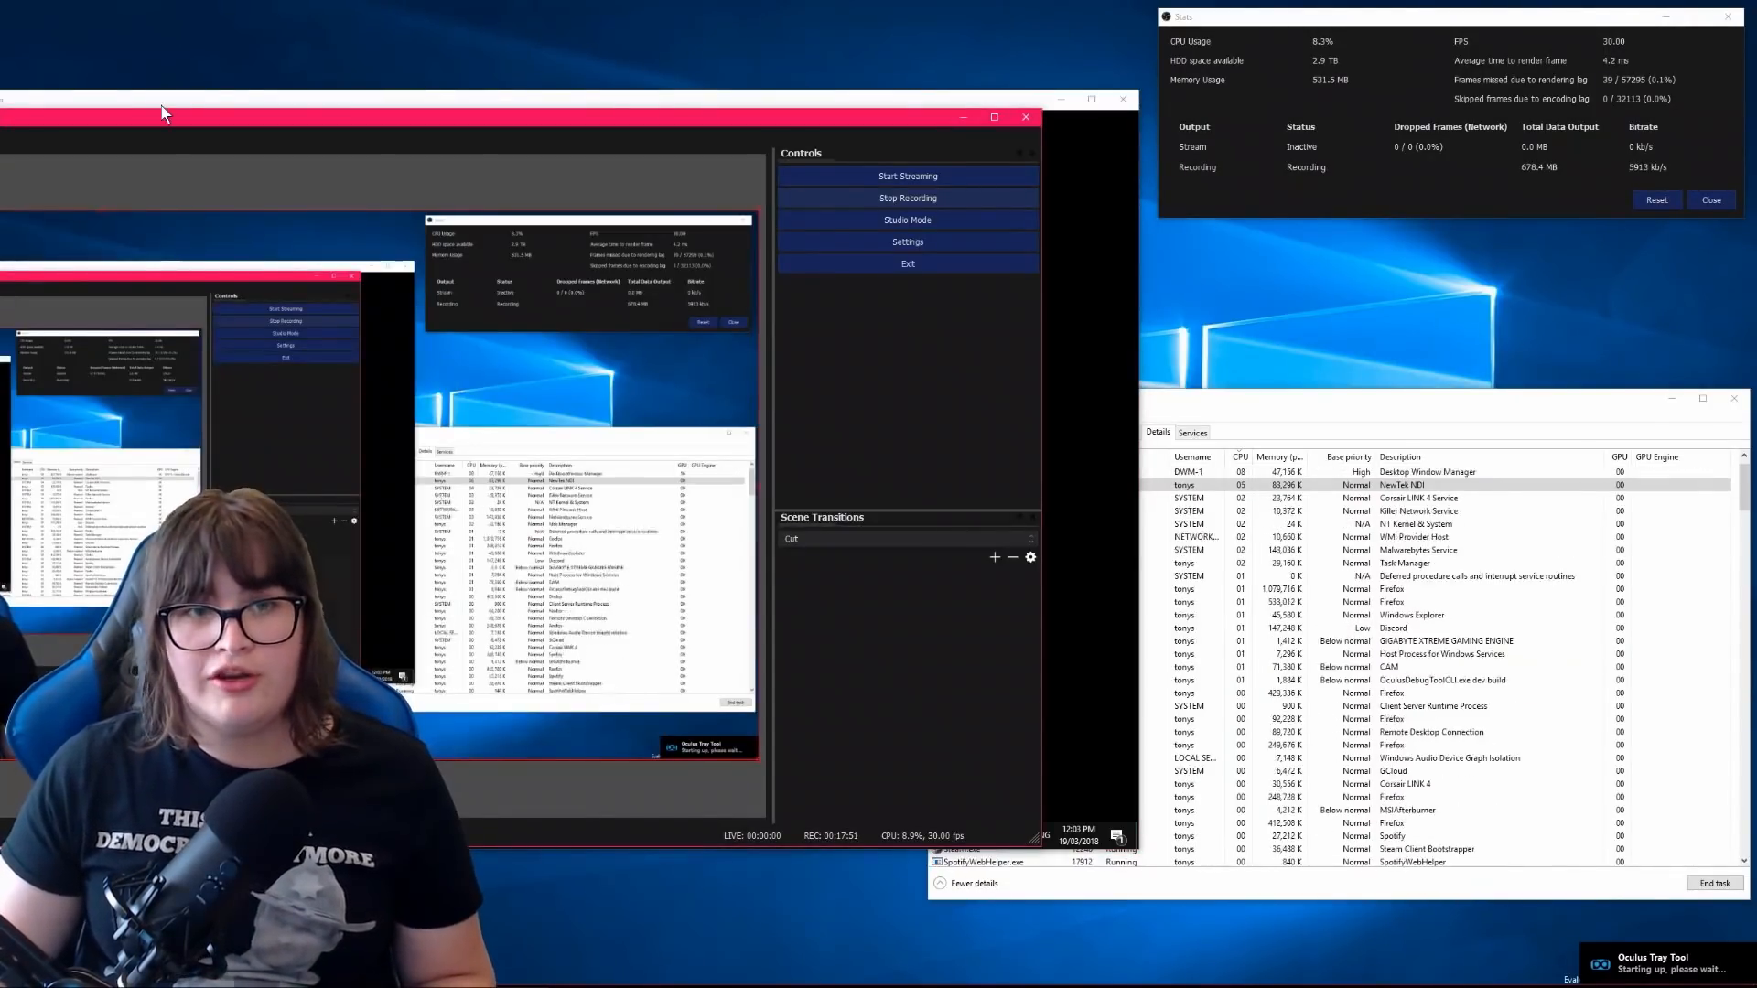
{"action": "left_click", "coordinate": [161, 102]}
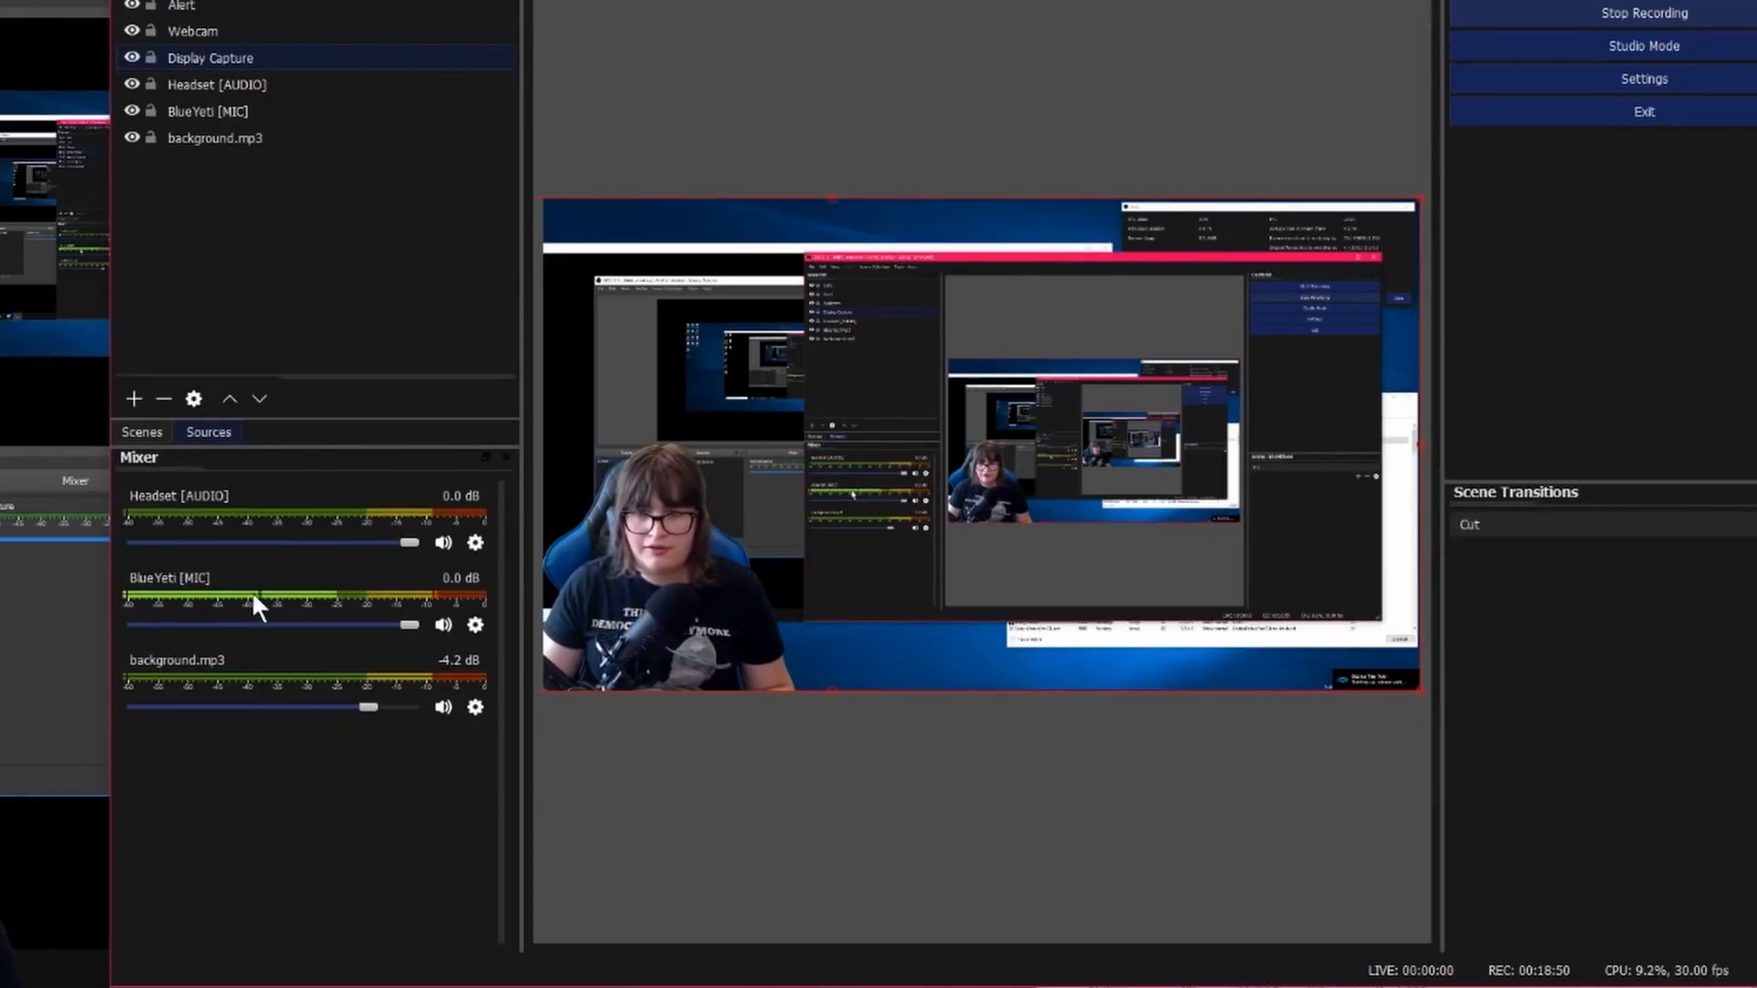
Open the audio filters of BlueYeti [MIC] and list the available filter types, including Dedicated NDI output (Audio Only).
{"action": "left_click", "coordinate": [476, 624]}
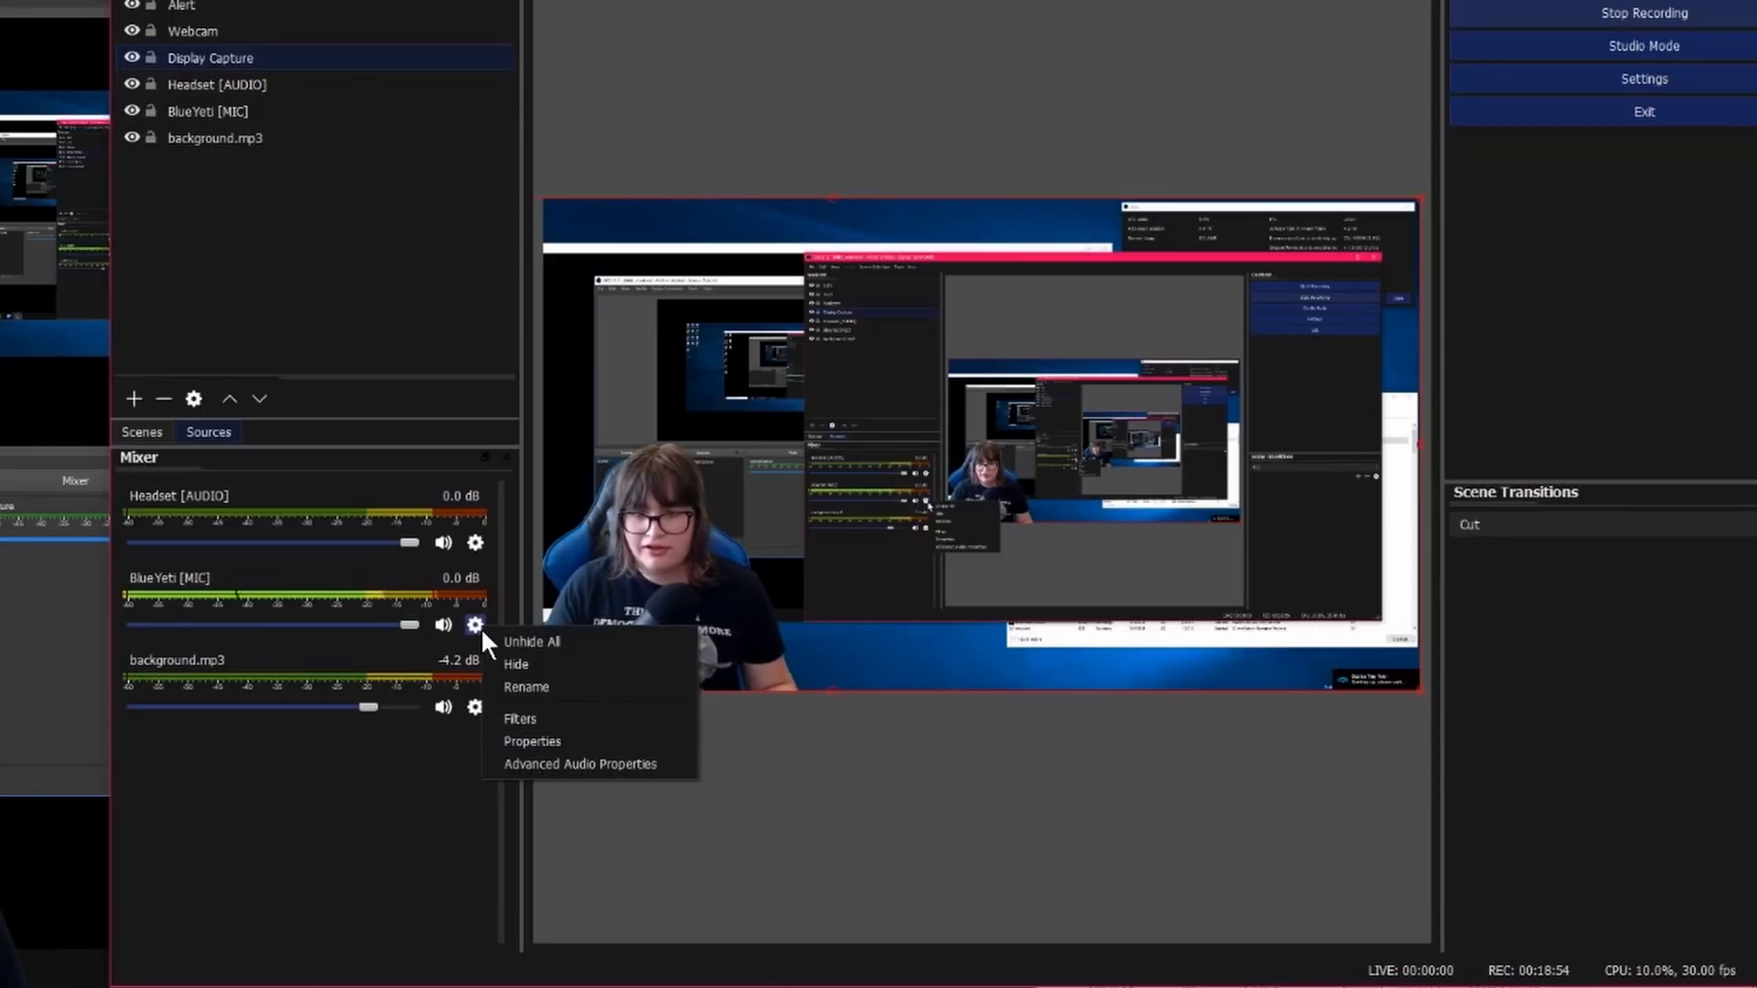
{"action": "left_click", "coordinate": [540, 719]}
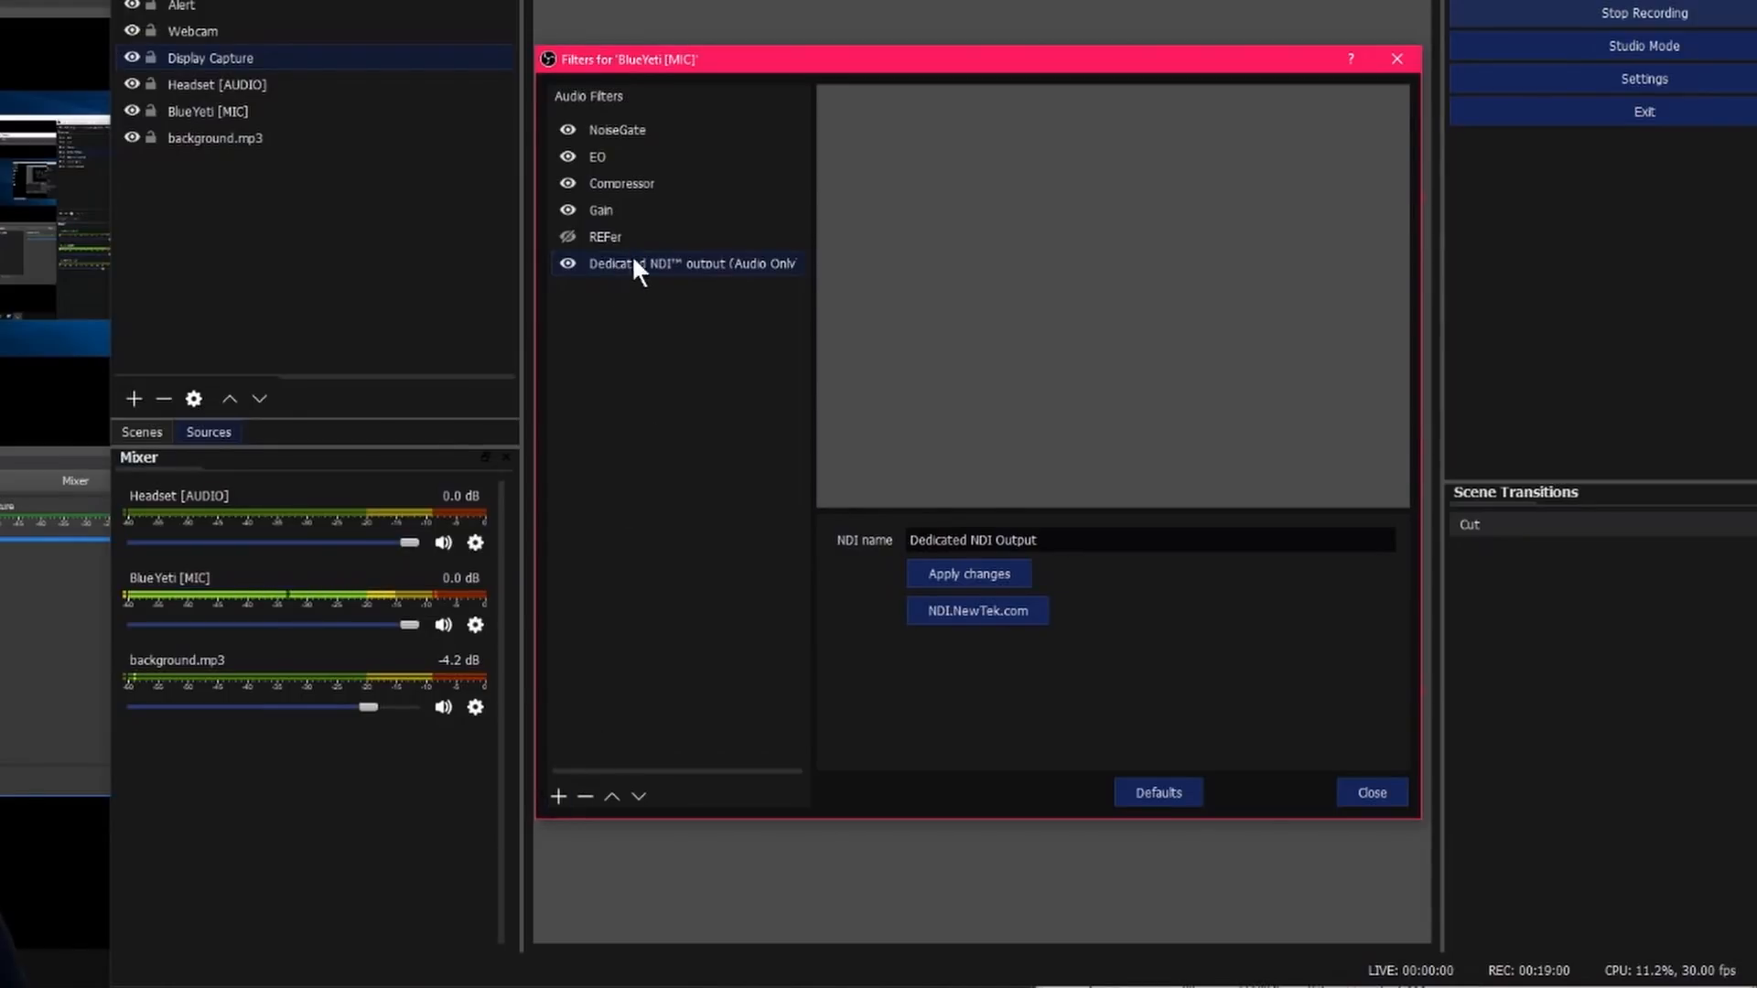
{"action": "left_click", "coordinate": [558, 796]}
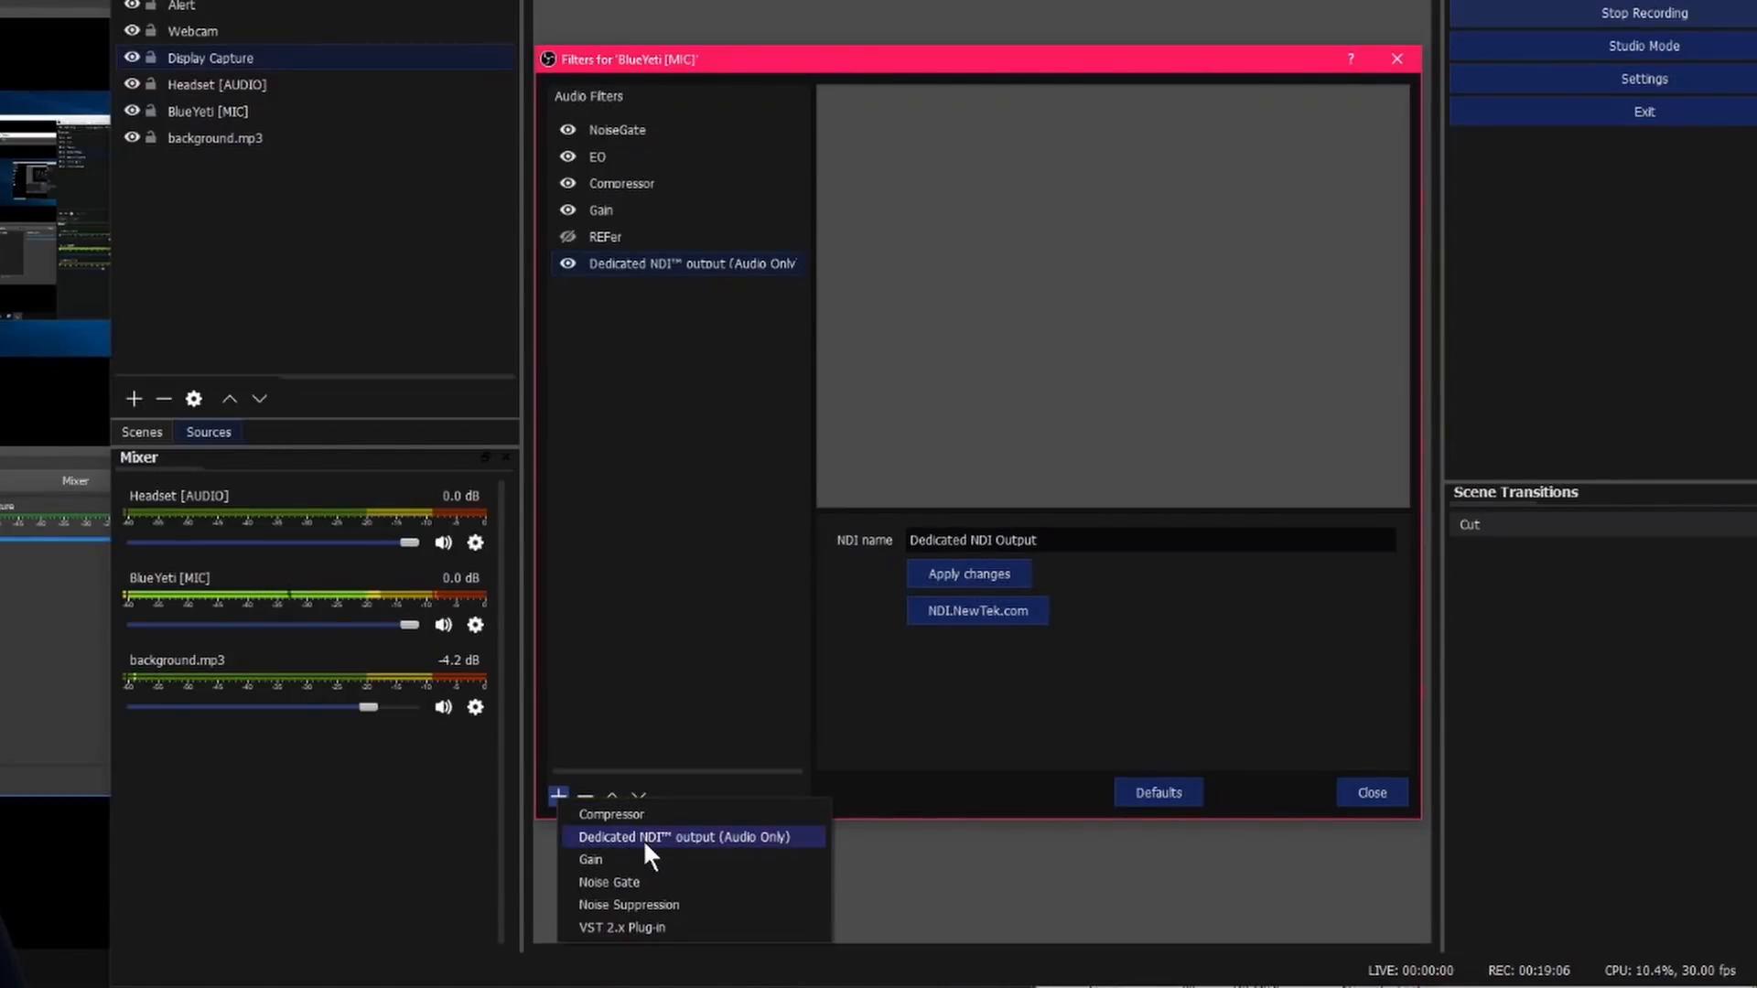
Set the NDI name of the microphone's Dedicated NDI output filter to "Microphone" and apply the change.
{"action": "left_click", "coordinate": [1044, 540]}
{"action": "left_click_drag", "start_coordinate": [1044, 541], "coordinate": [897, 539]}
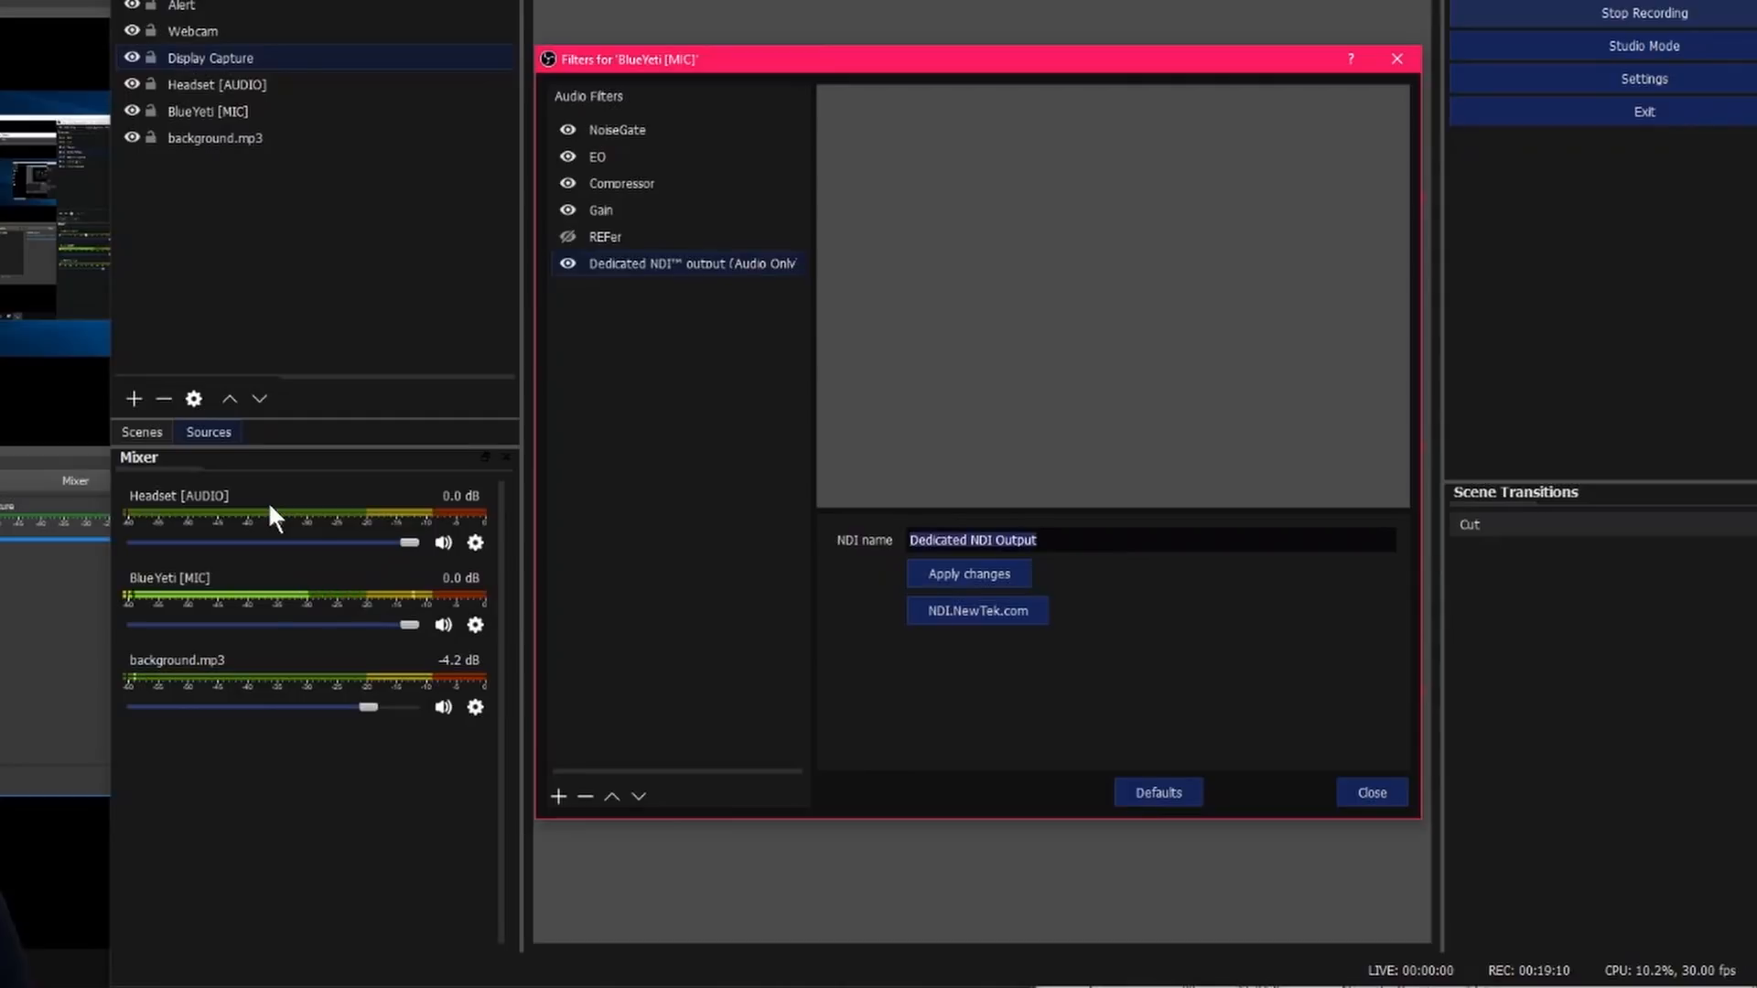
{"action": "type", "text": "Microph"}
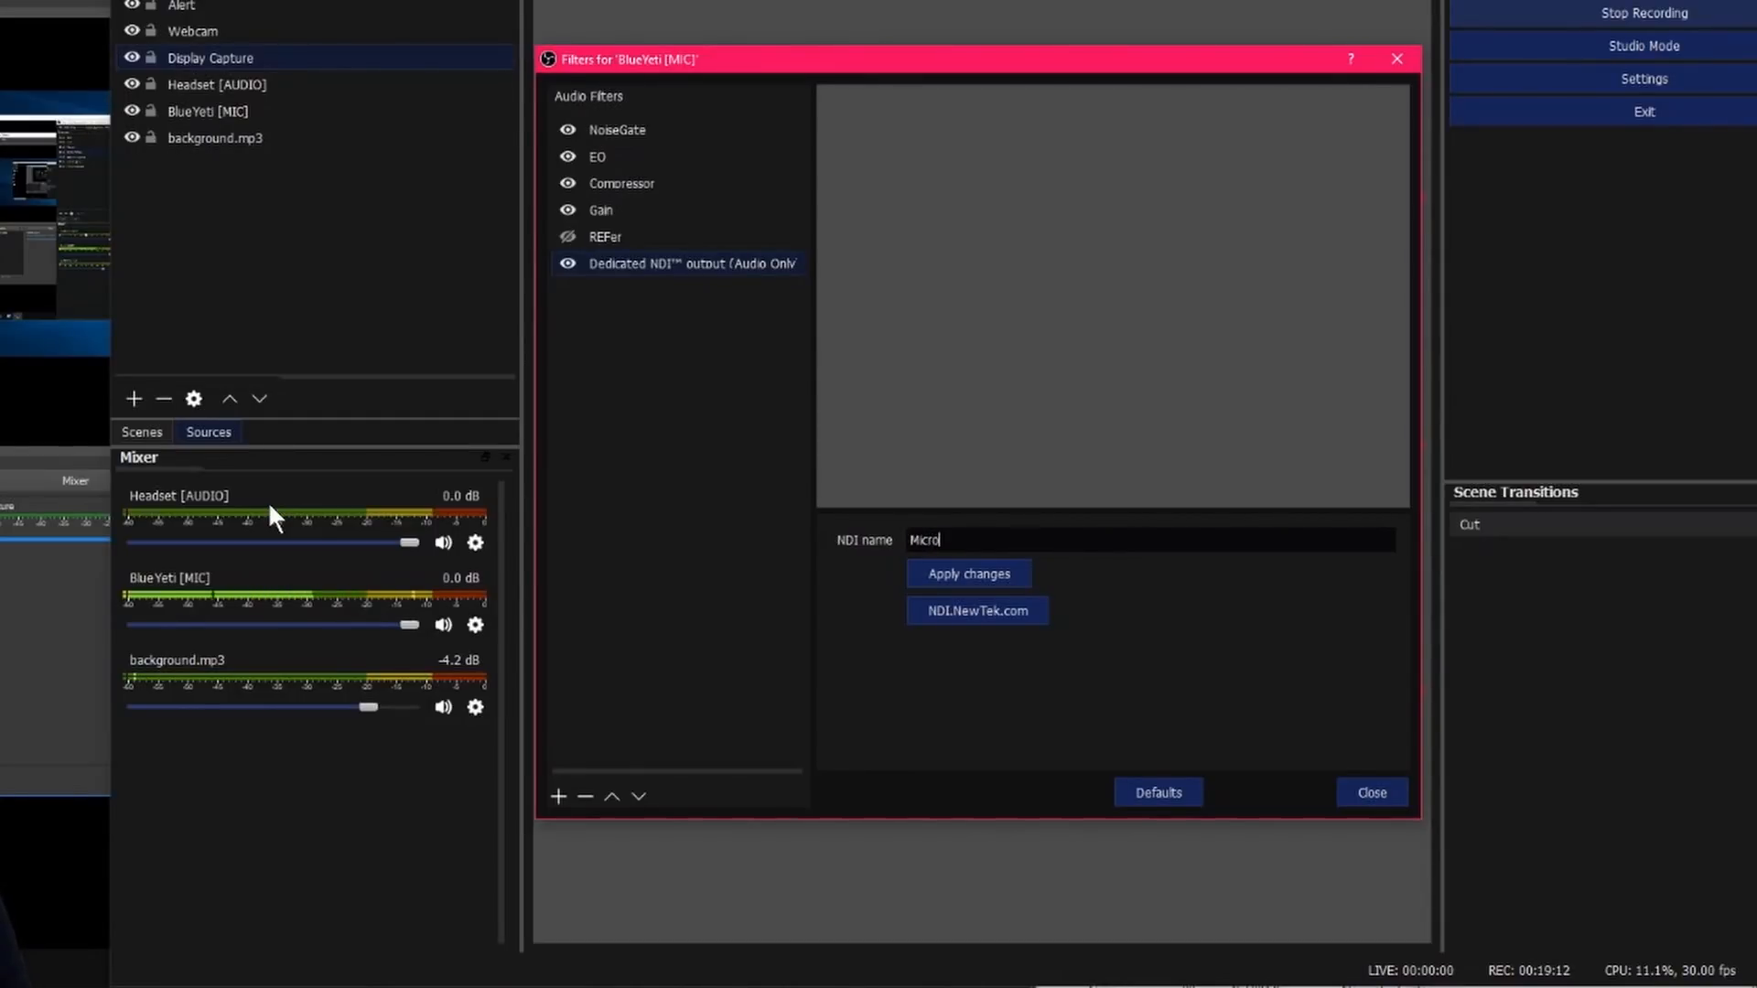
{"action": "type", "text": "one"}
{"action": "key", "text": "BackSpace"}
{"action": "key", "text": "BackSpace"}
{"action": "key", "text": "BackSpace"}
{"action": "type", "text": "one"}
{"action": "left_click", "coordinate": [969, 575]}
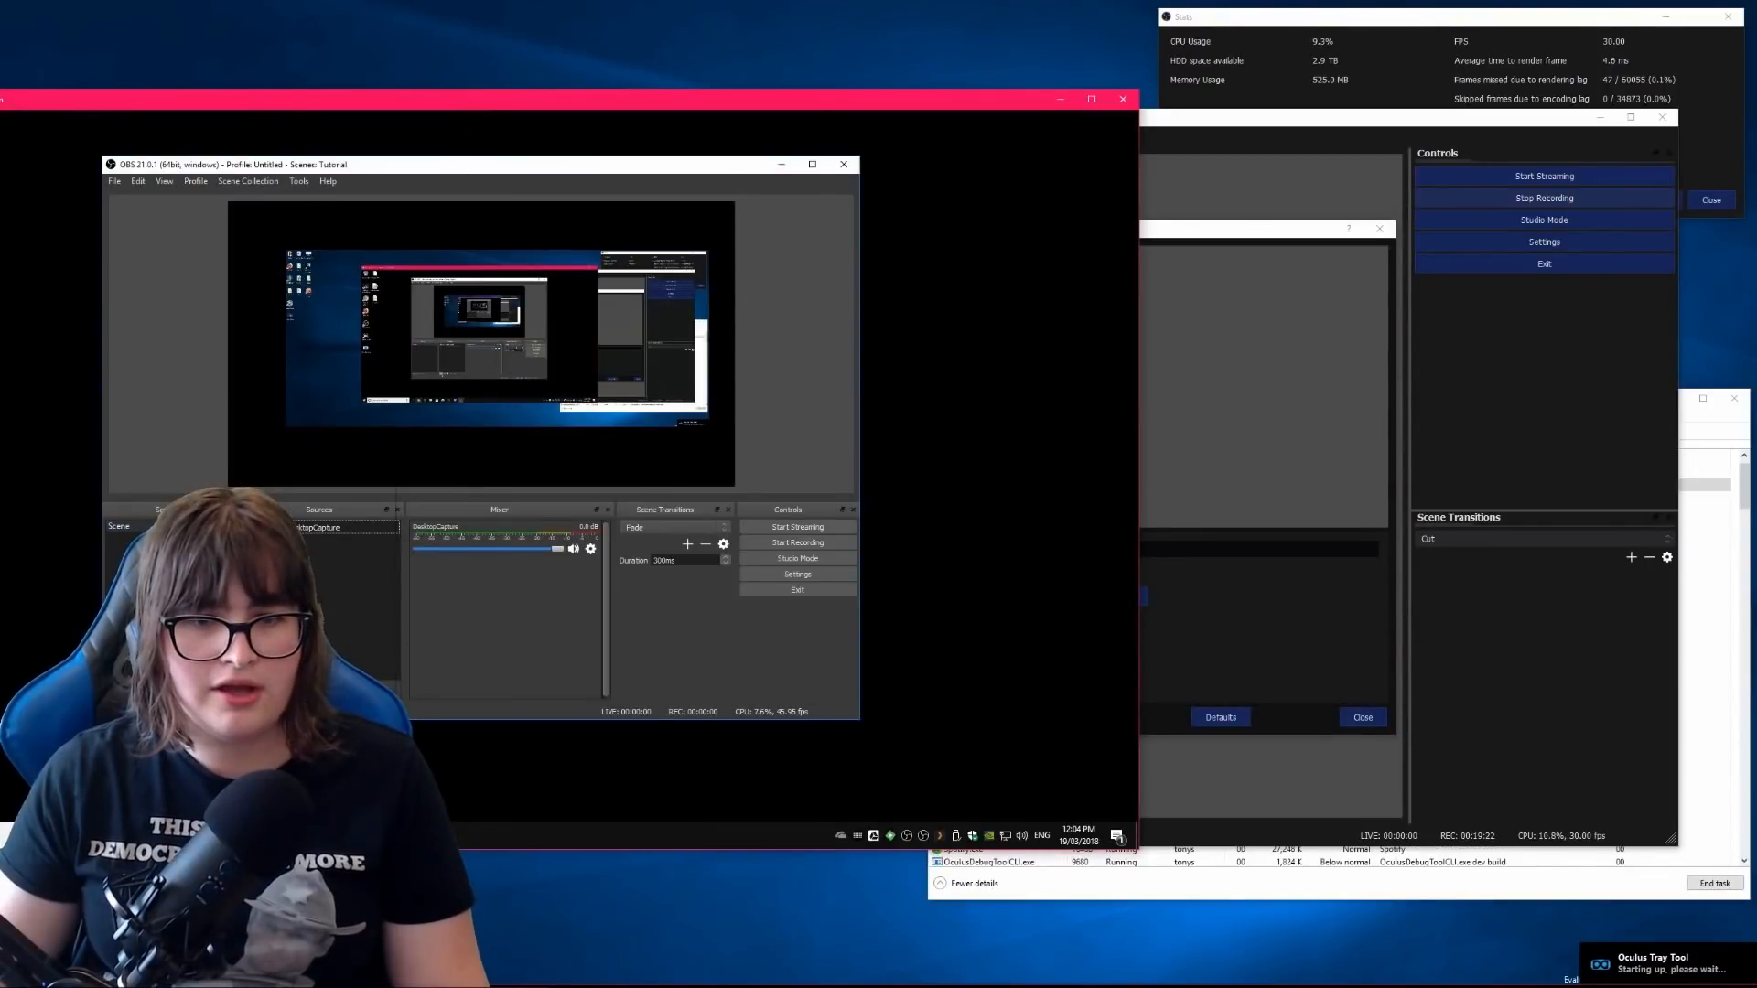
Switch to the remote PC's OBS and add a new NDI source named "Mic".
{"action": "left_click", "coordinate": [272, 693]}
{"action": "left_click", "coordinate": [329, 641]}
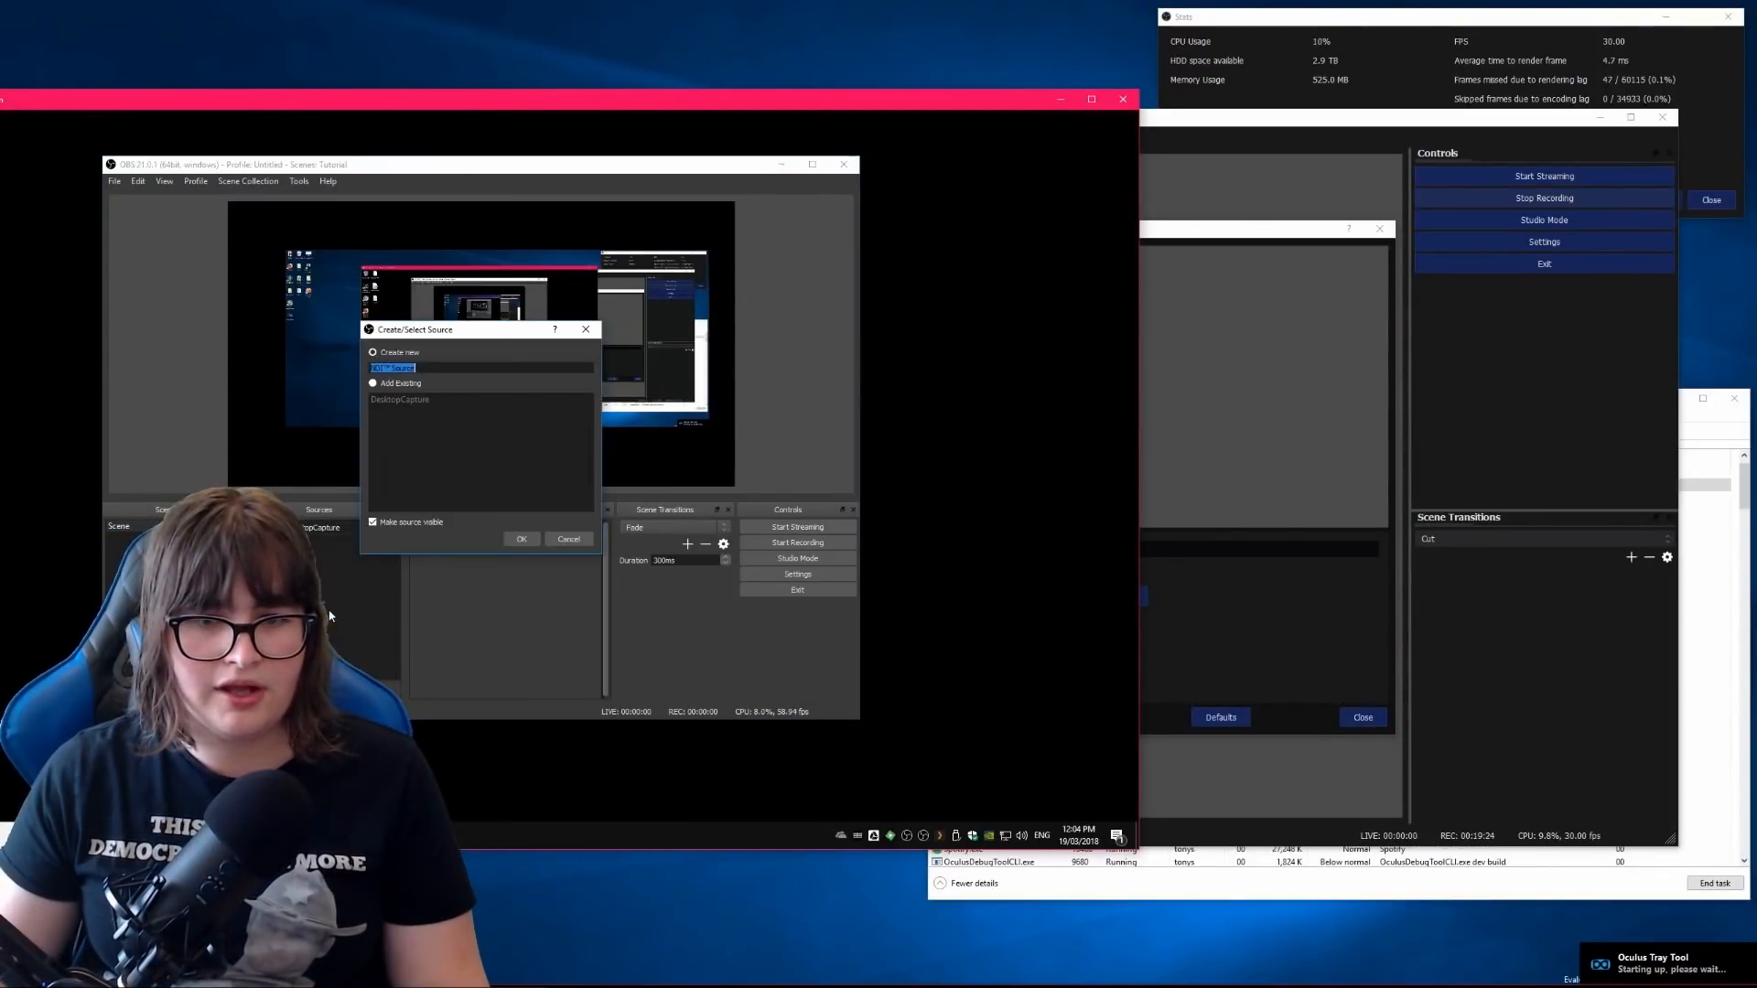
{"action": "type", "text": "Mic"}
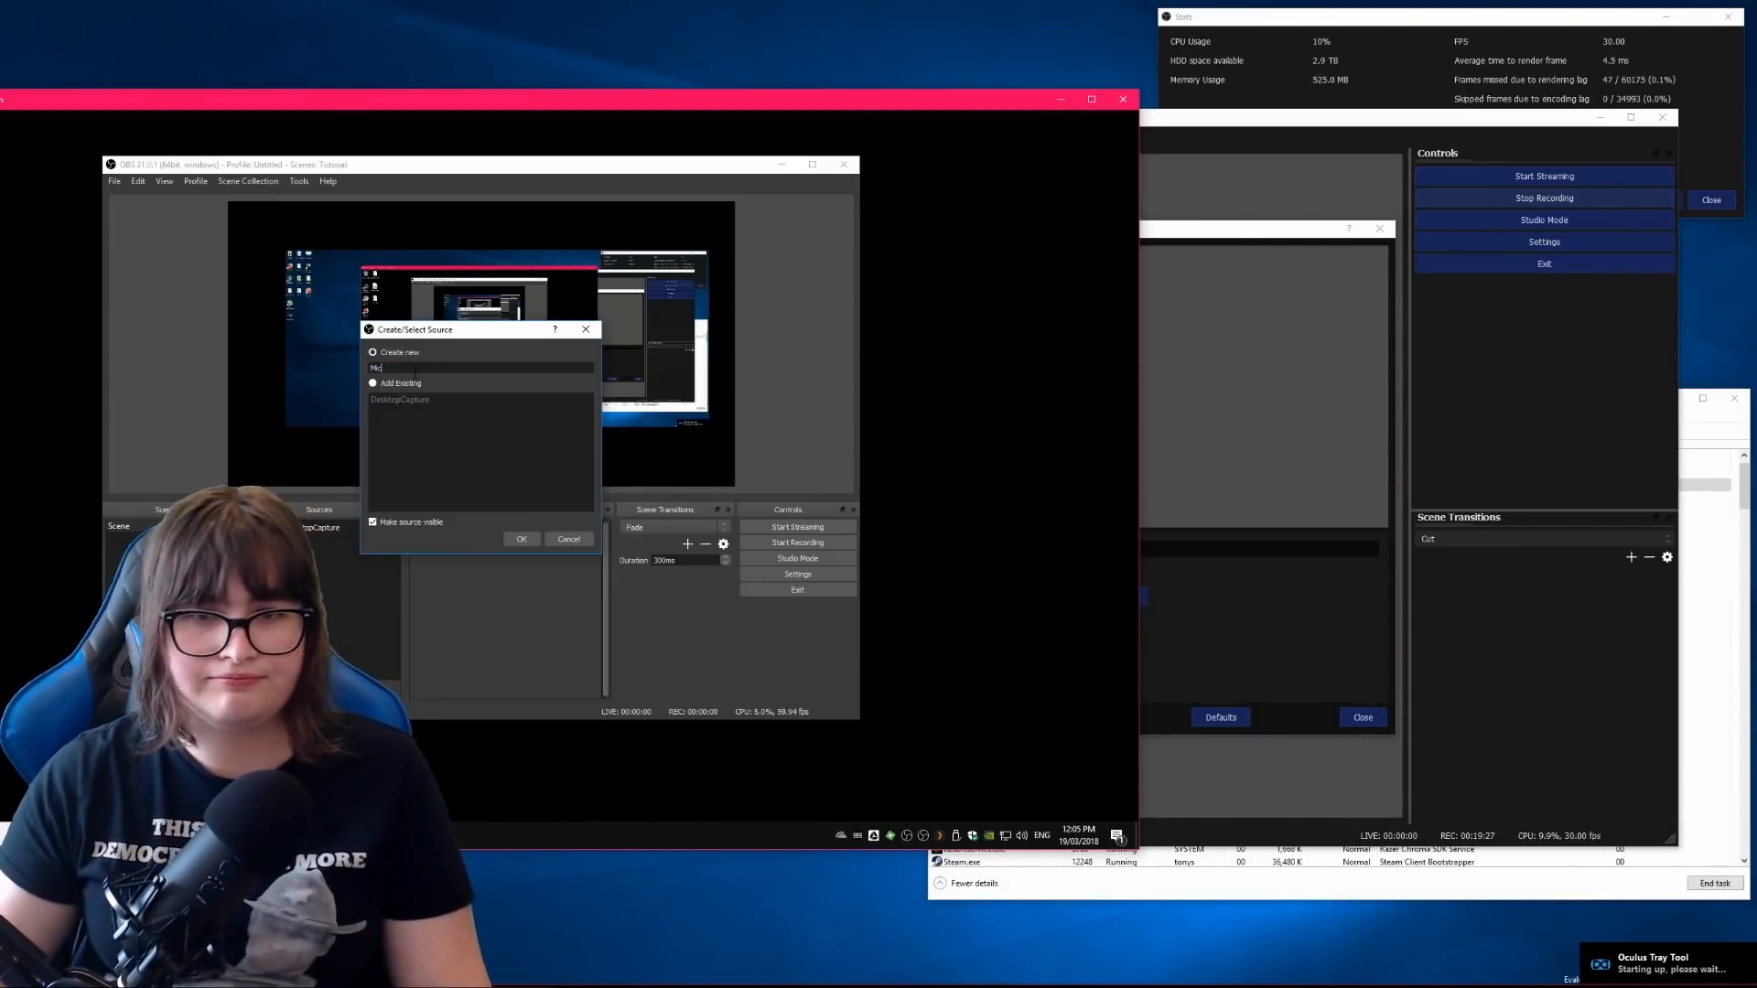
{"action": "left_click", "coordinate": [522, 539]}
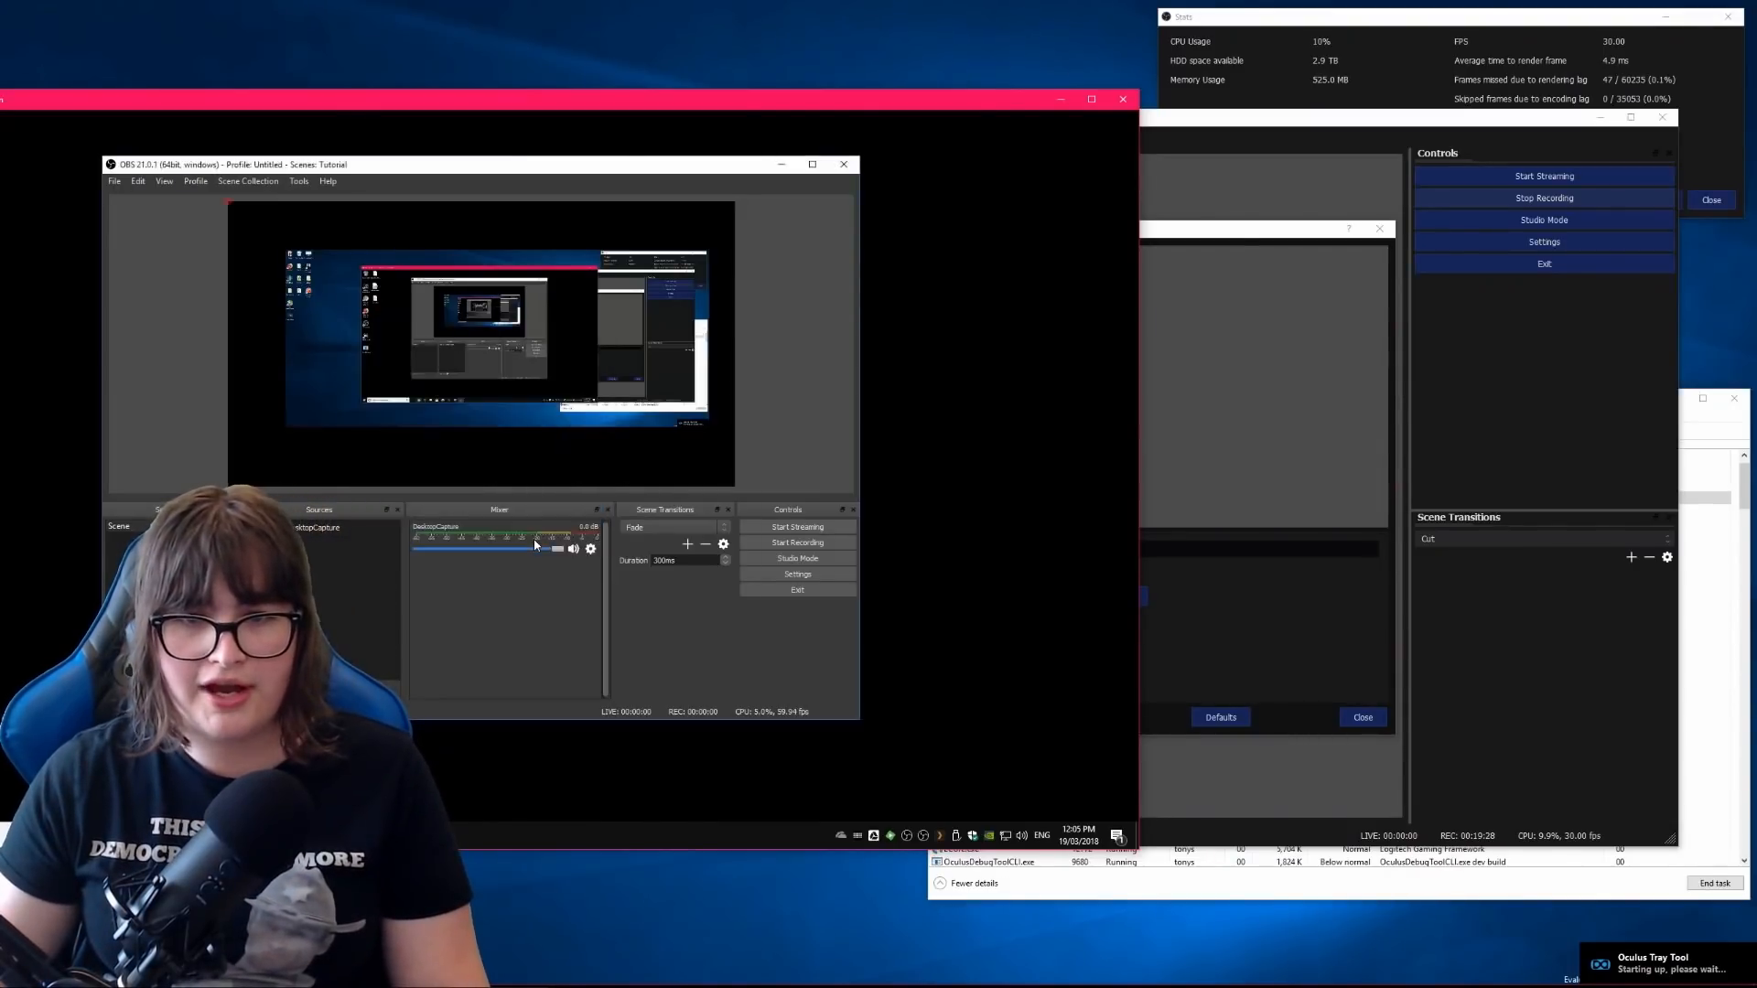
Set the Mic source to the Microphone NDI output, choose its bandwidth and sync options, and confirm the properties.
{"action": "left_click", "coordinate": [370, 571]}
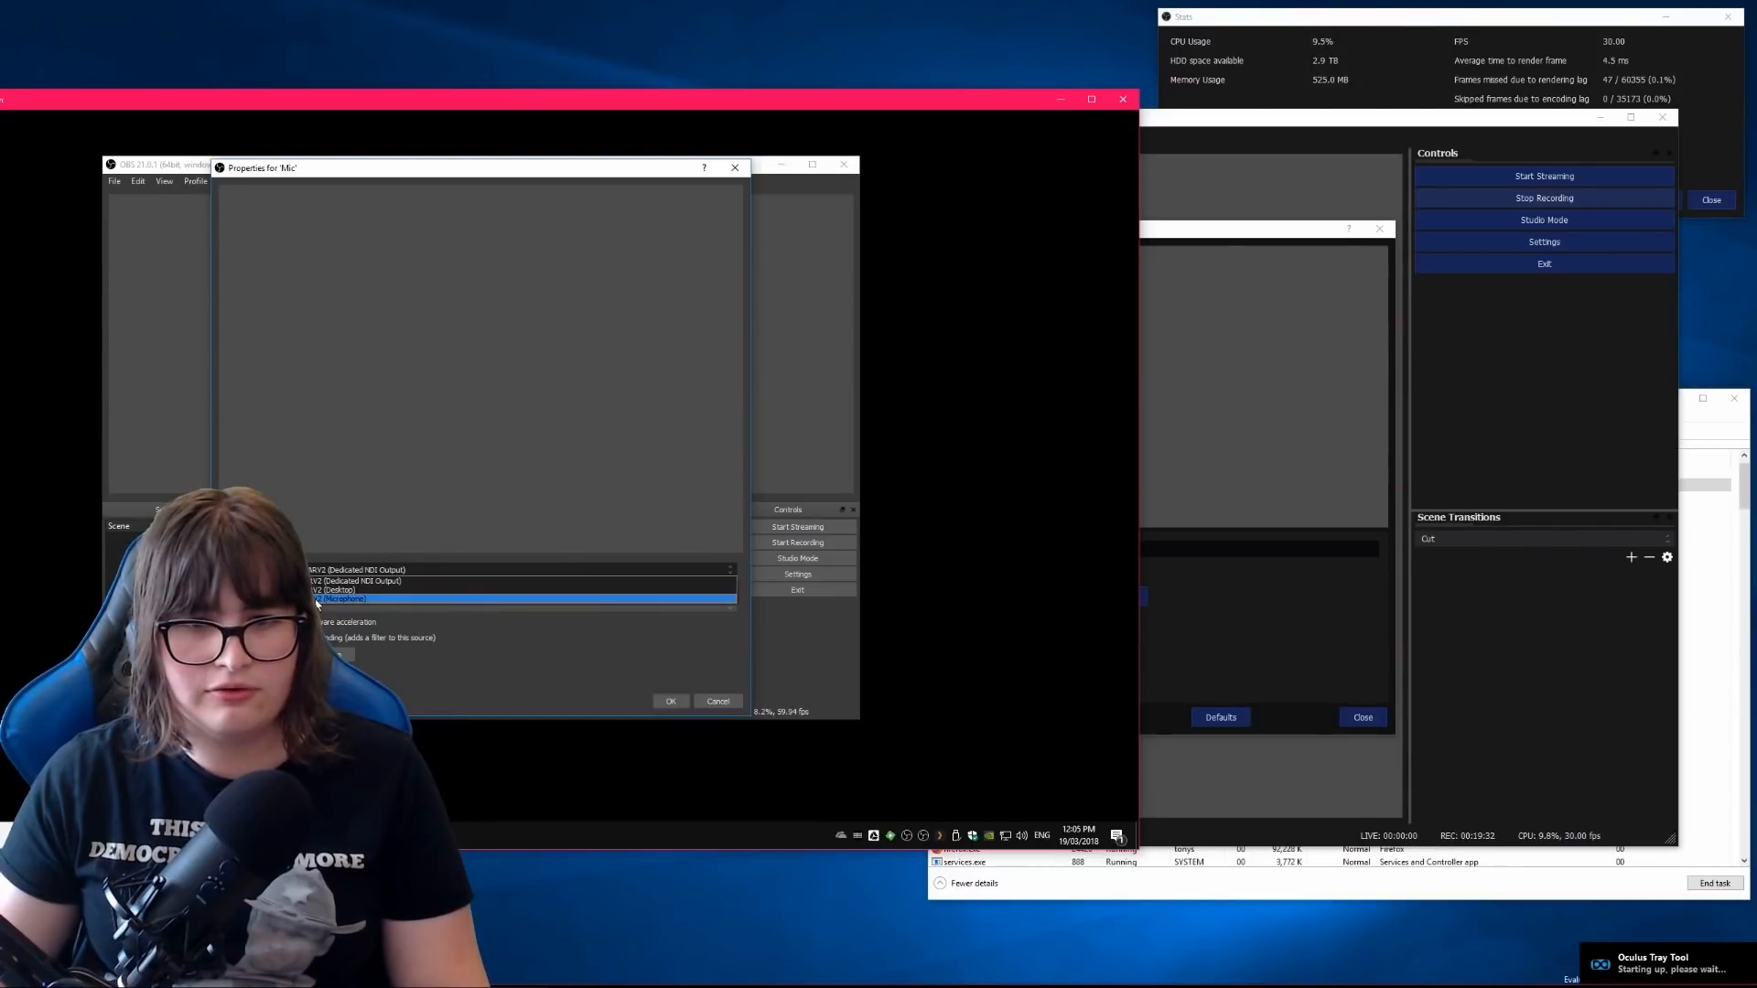
{"action": "left_click", "coordinate": [333, 599]}
{"action": "left_click", "coordinate": [327, 593]}
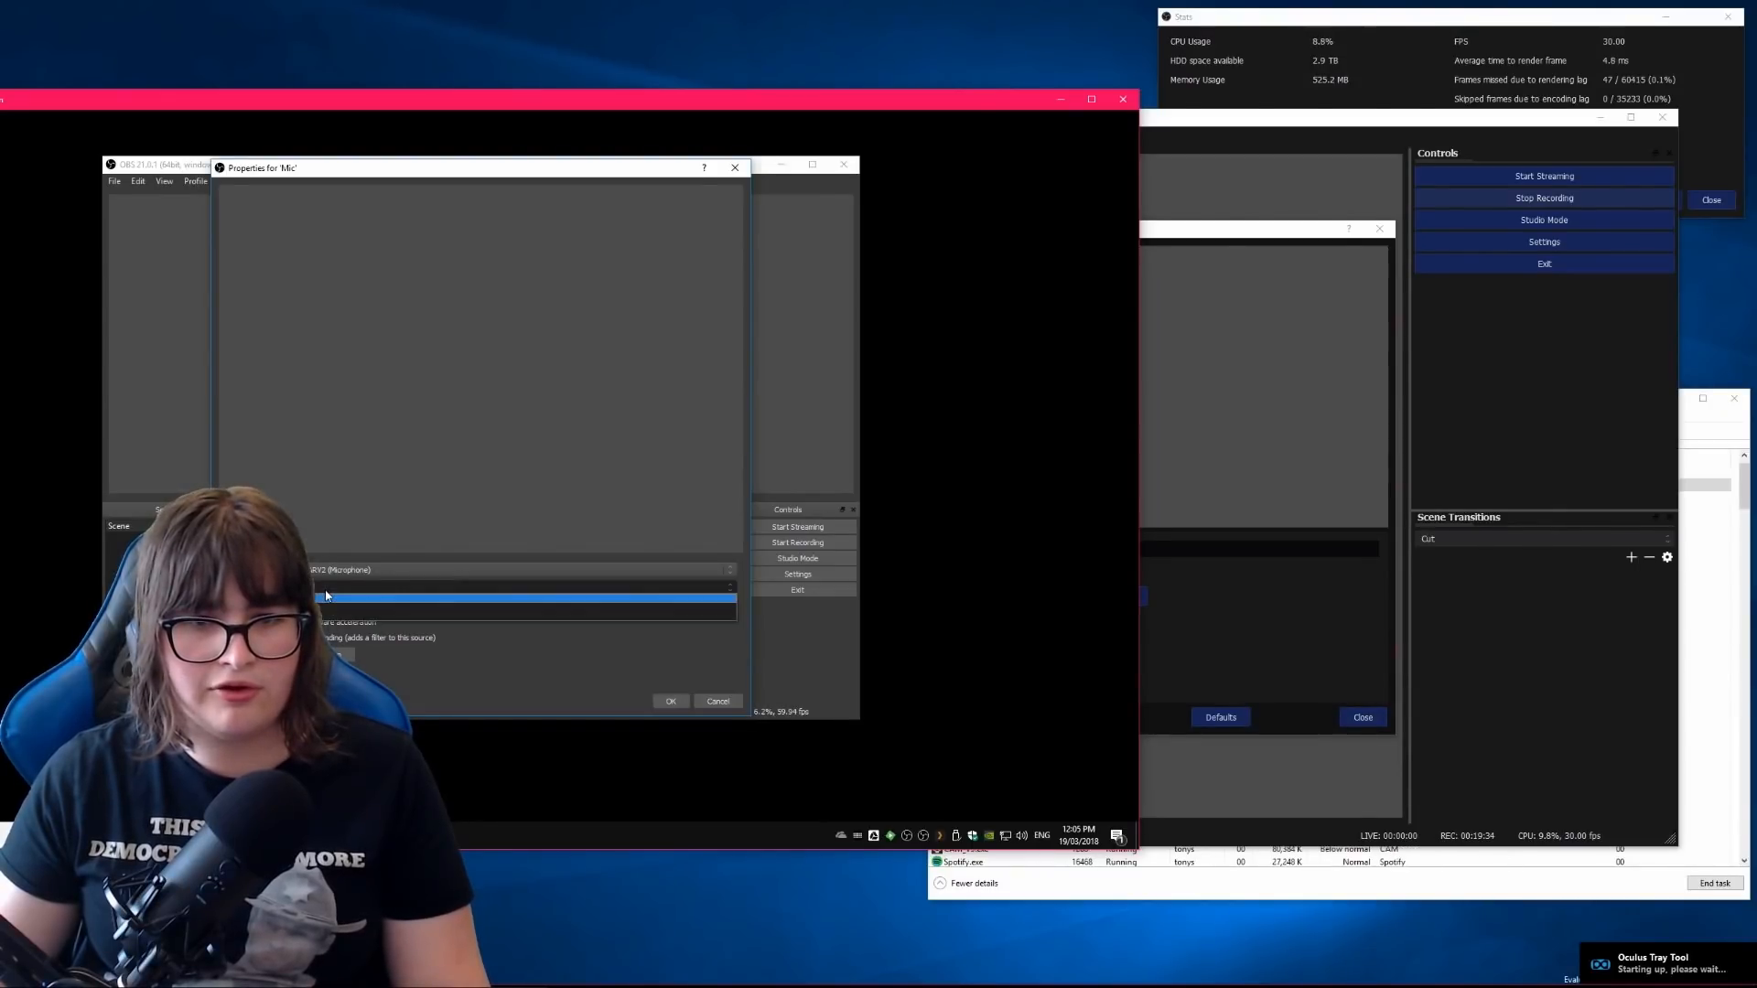
{"action": "left_click", "coordinate": [327, 597]}
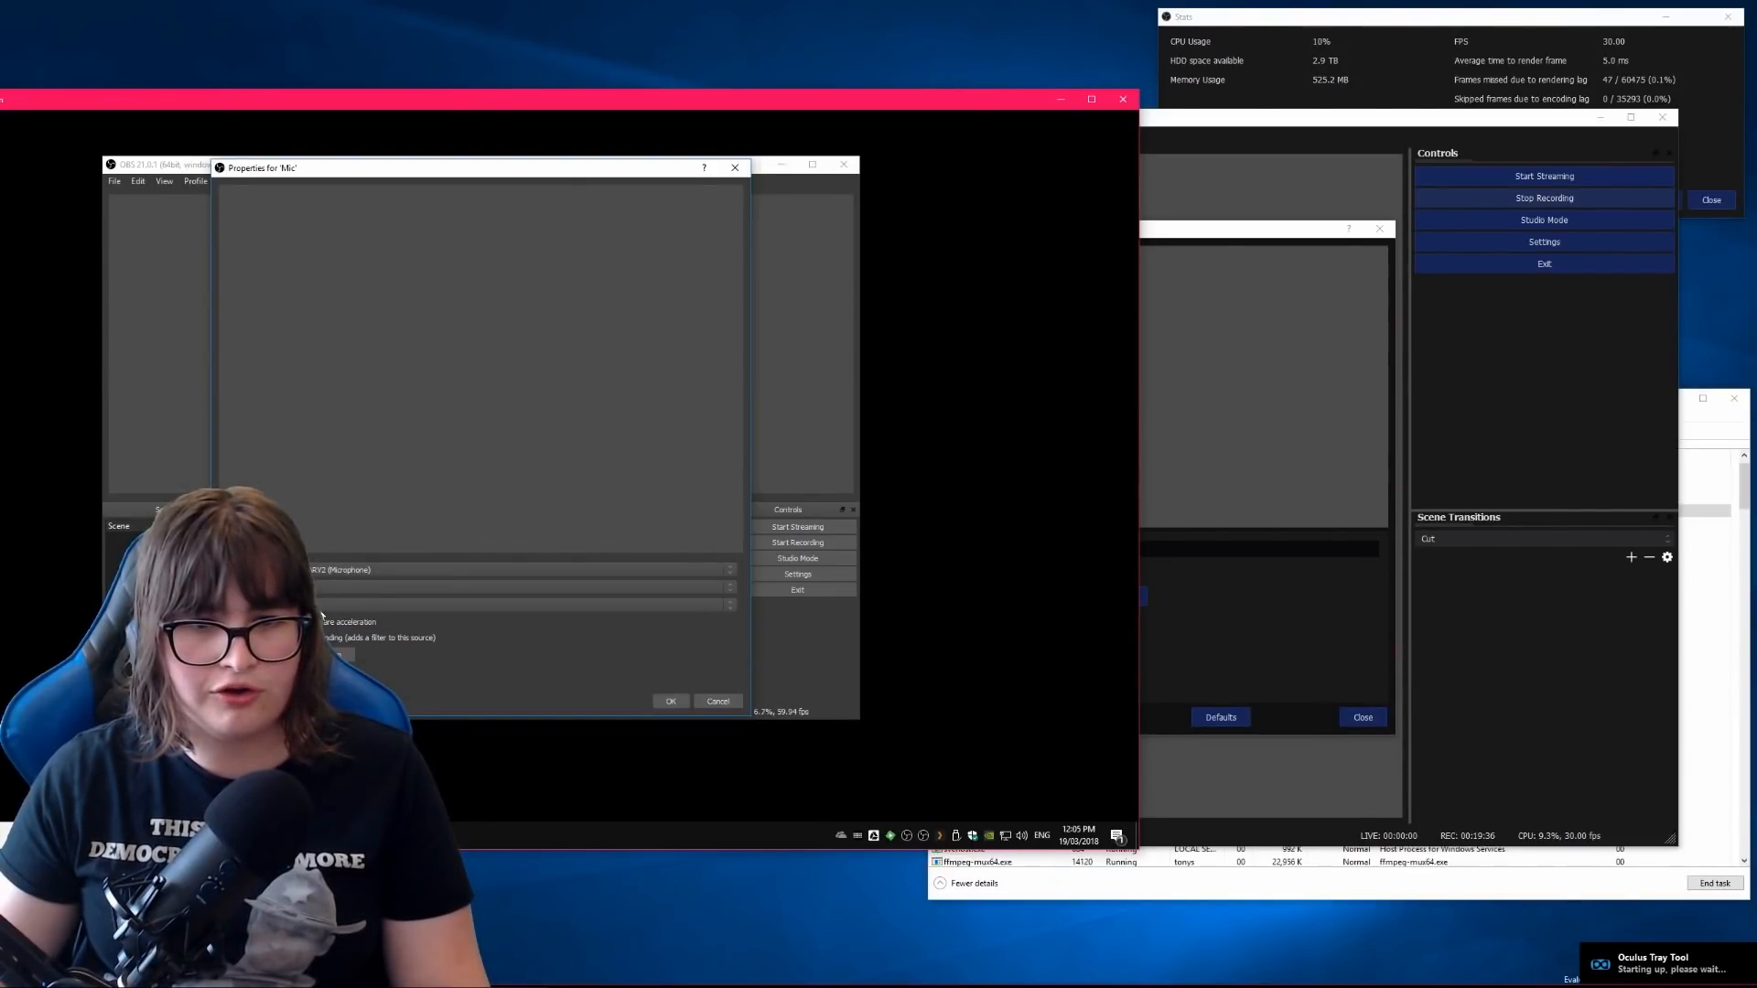
{"action": "left_click", "coordinate": [326, 606]}
{"action": "left_click", "coordinate": [362, 616]}
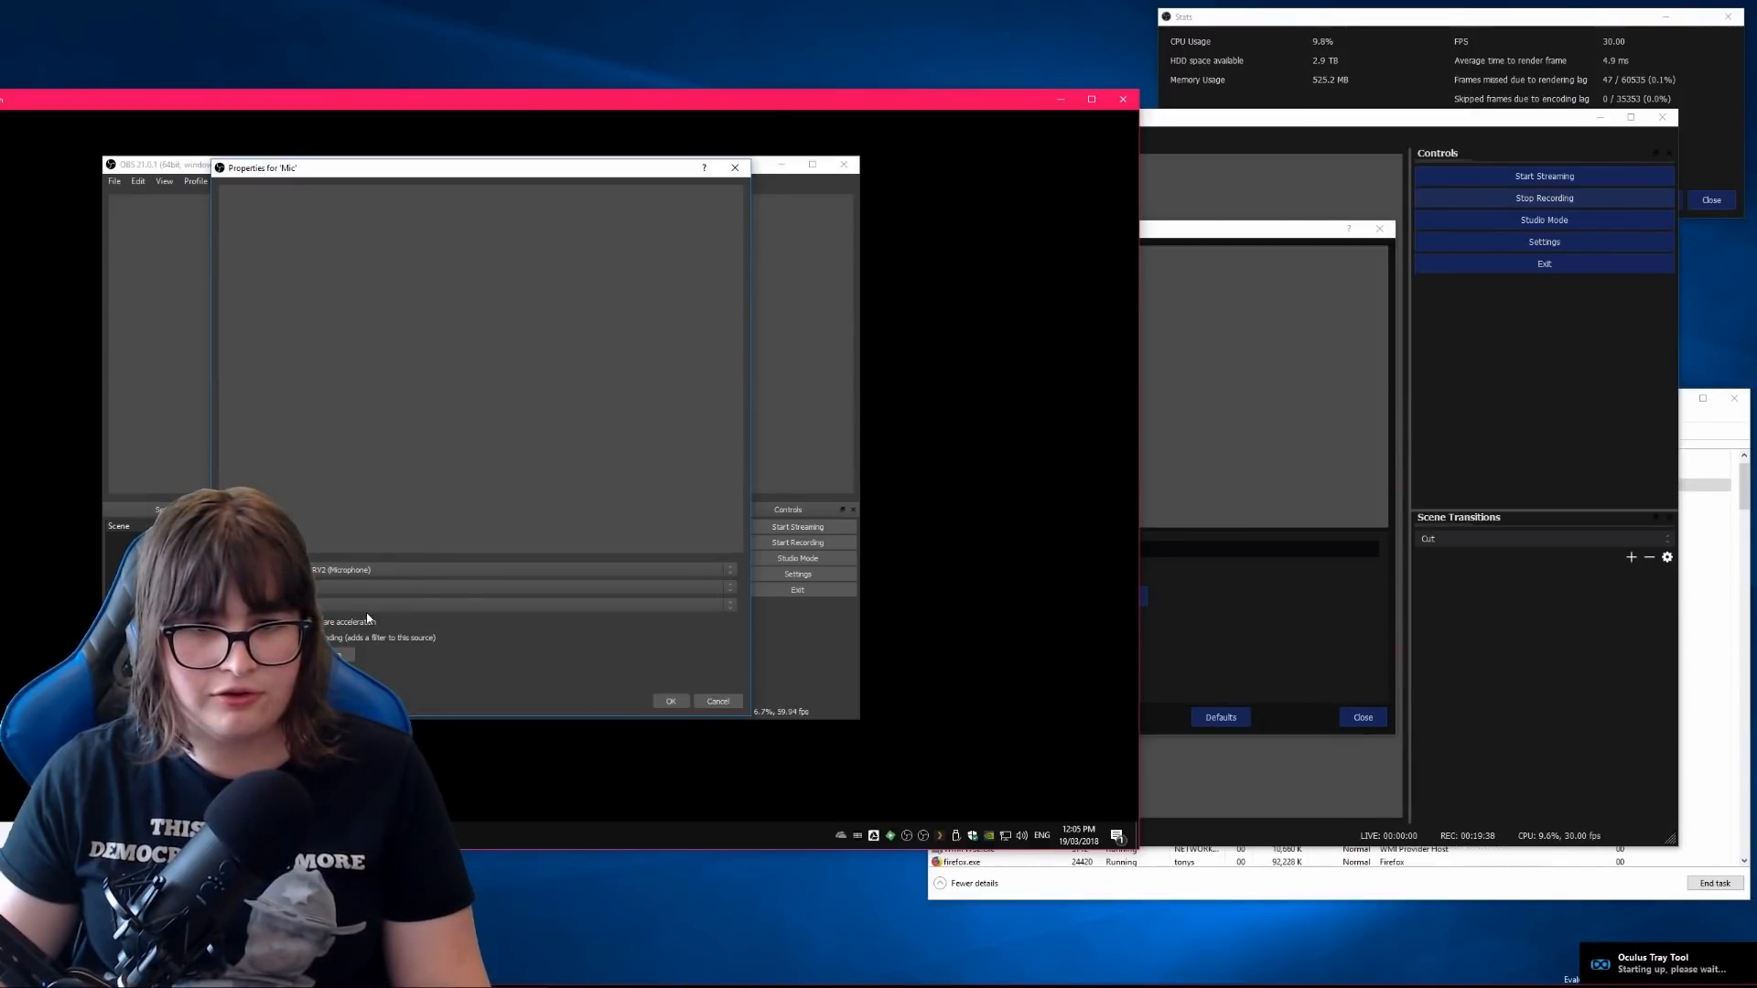
{"action": "left_click", "coordinate": [671, 702]}
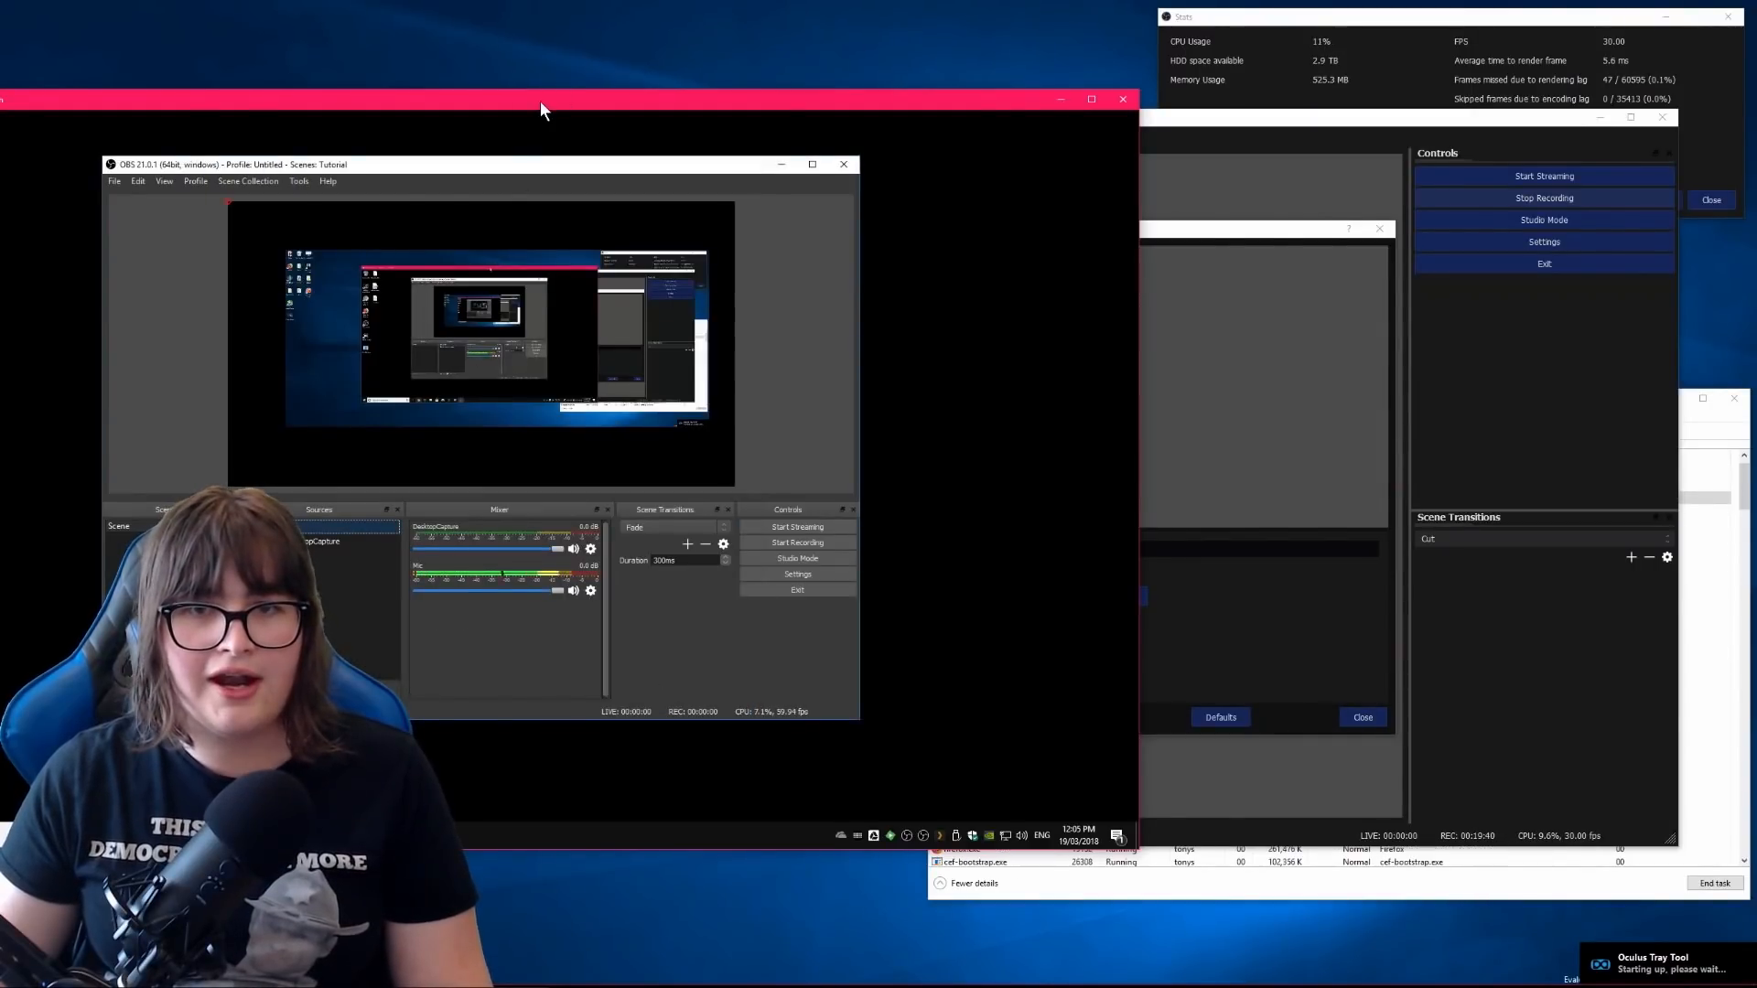
Move the Remote Desktop window aside, bring the local OBS to the front and close the BlueYeti [MIC] filters.
{"action": "left_click_drag", "start_coordinate": [540, 100], "coordinate": [710, 95]}
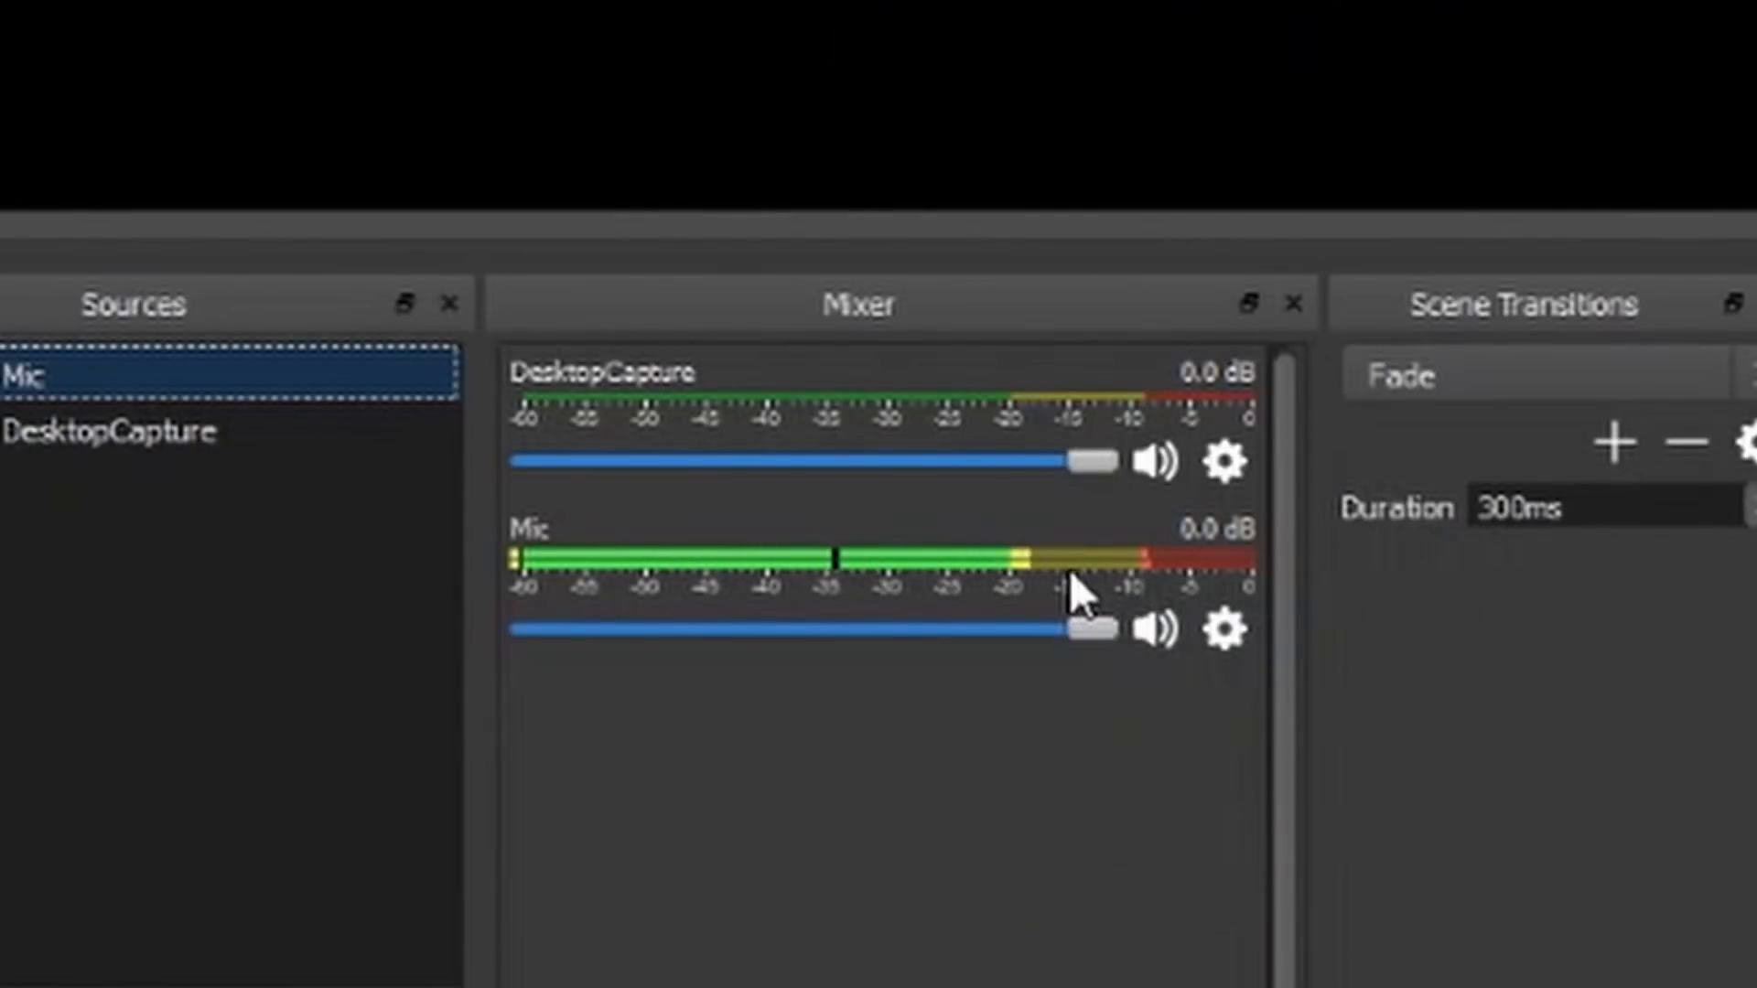
{"action": "left_click", "coordinate": [840, 943]}
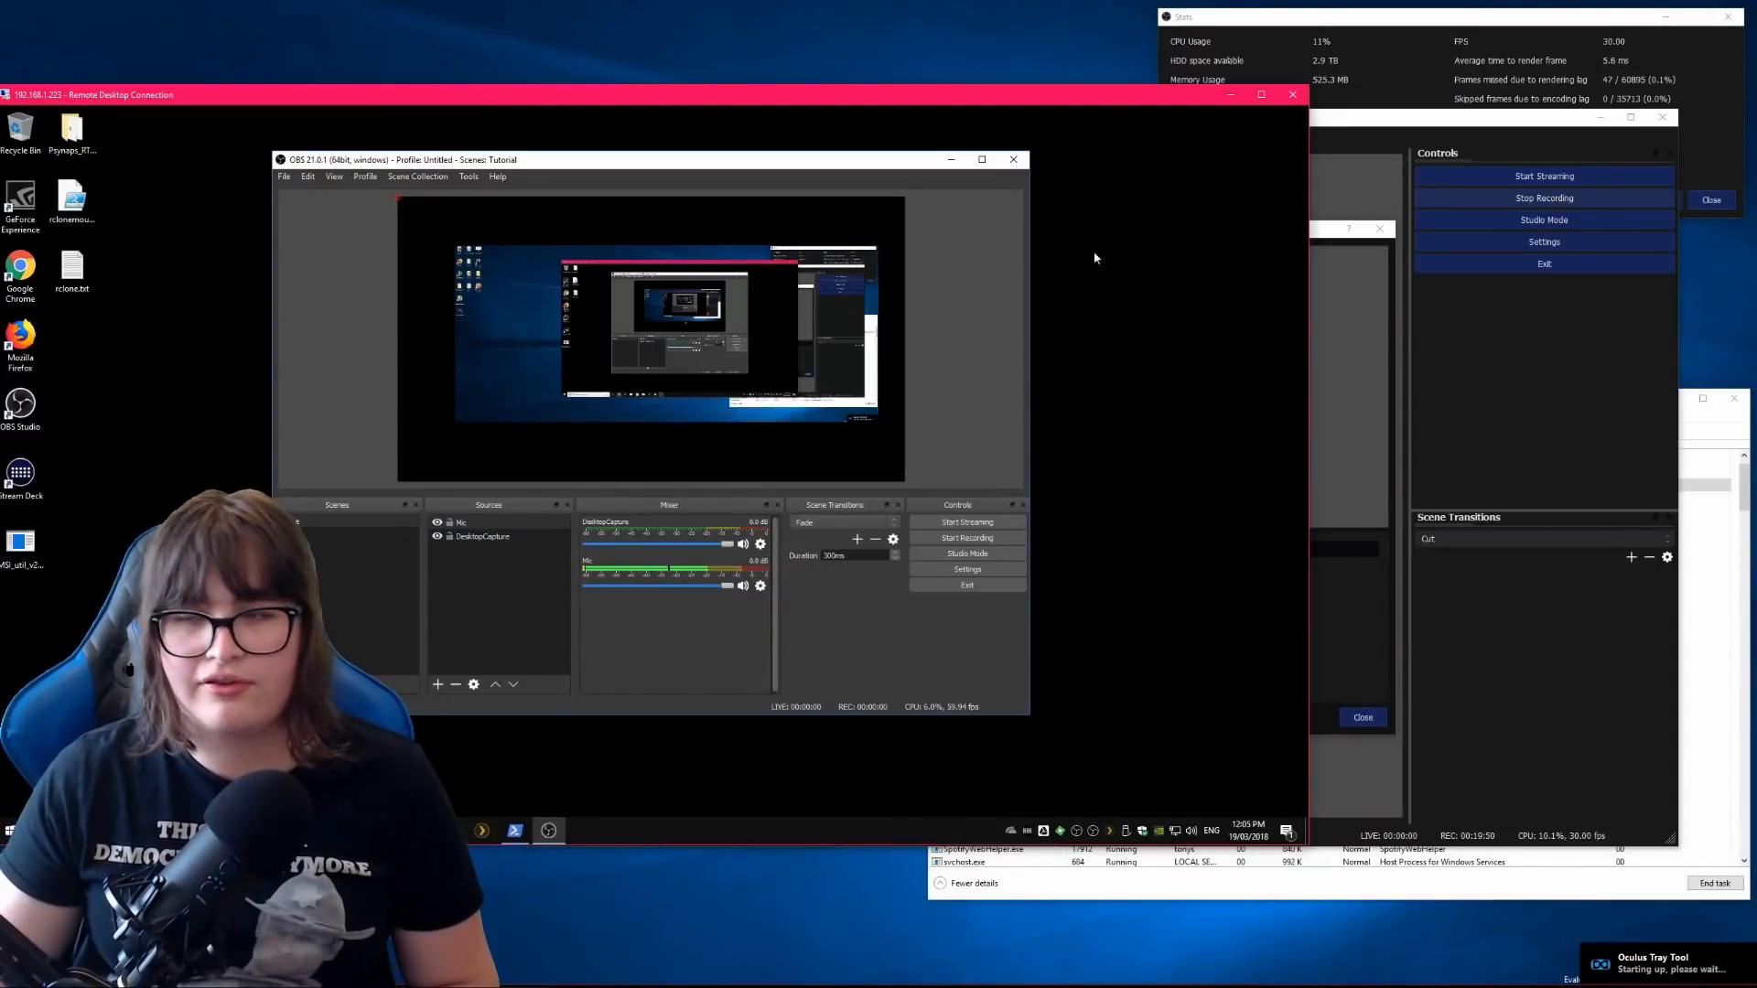
{"action": "left_click", "coordinate": [1370, 129]}
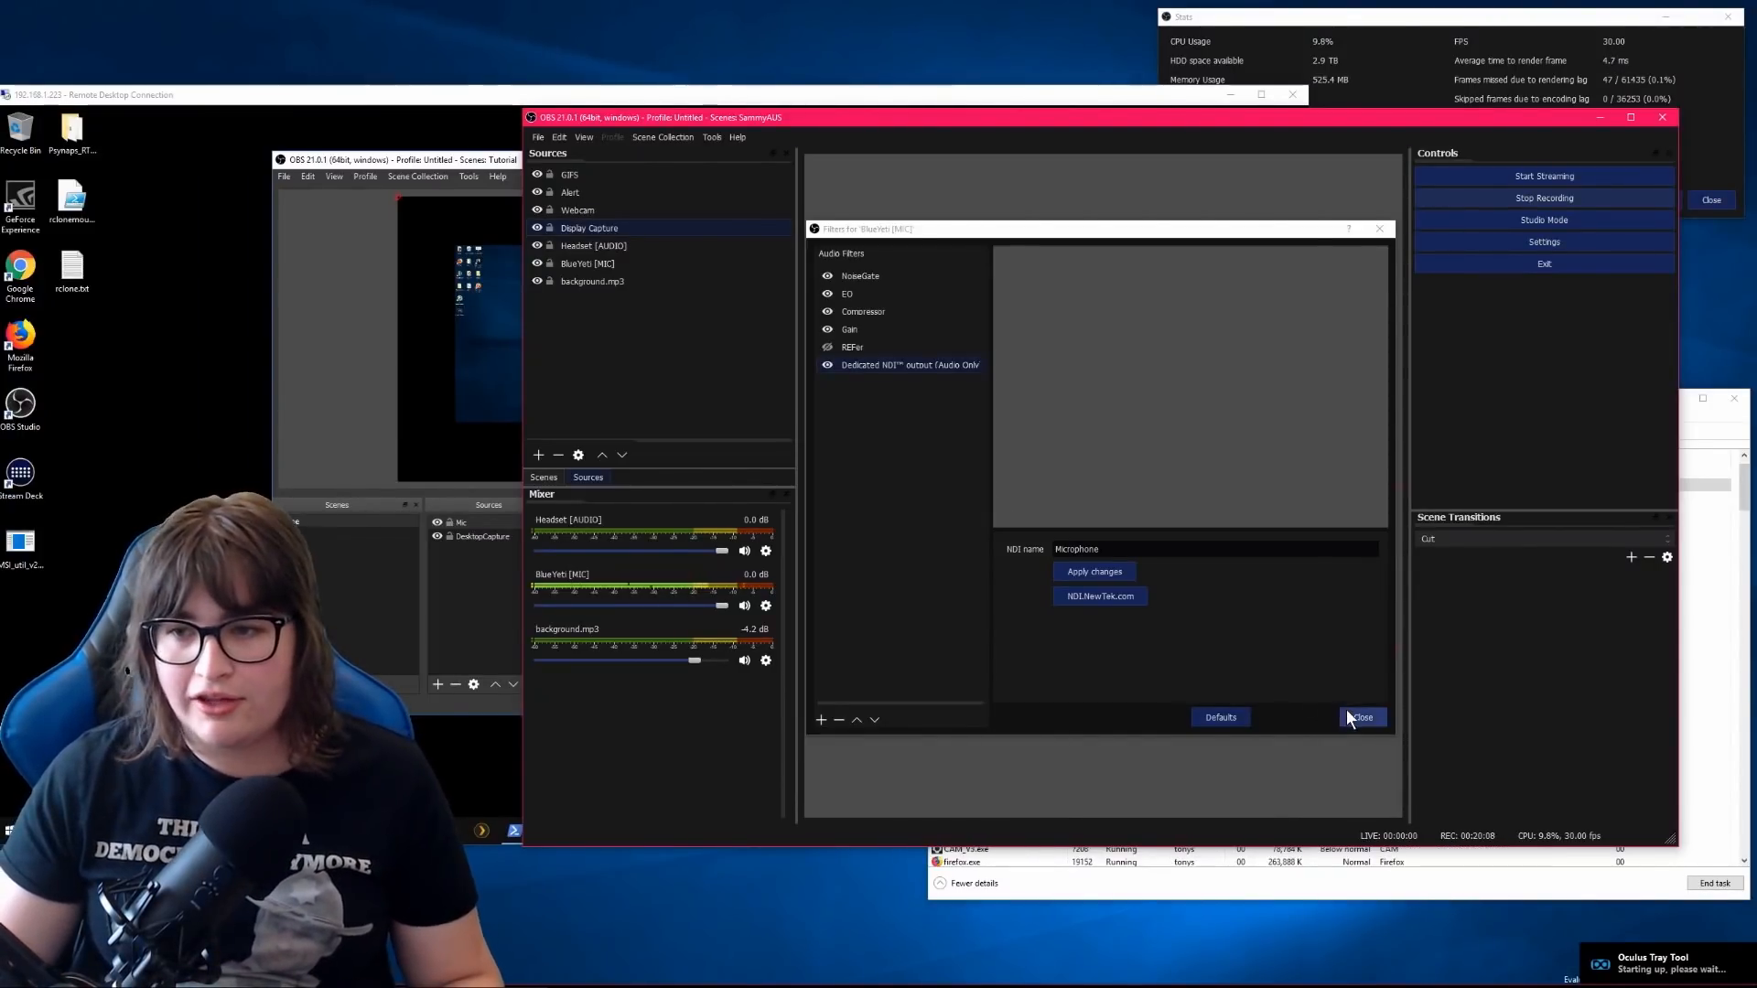
{"action": "left_click", "coordinate": [1349, 715]}
Add a Dedicated NDI output effect filter named "Webcam" to the Webcam source.
{"action": "left_click", "coordinate": [821, 719]}
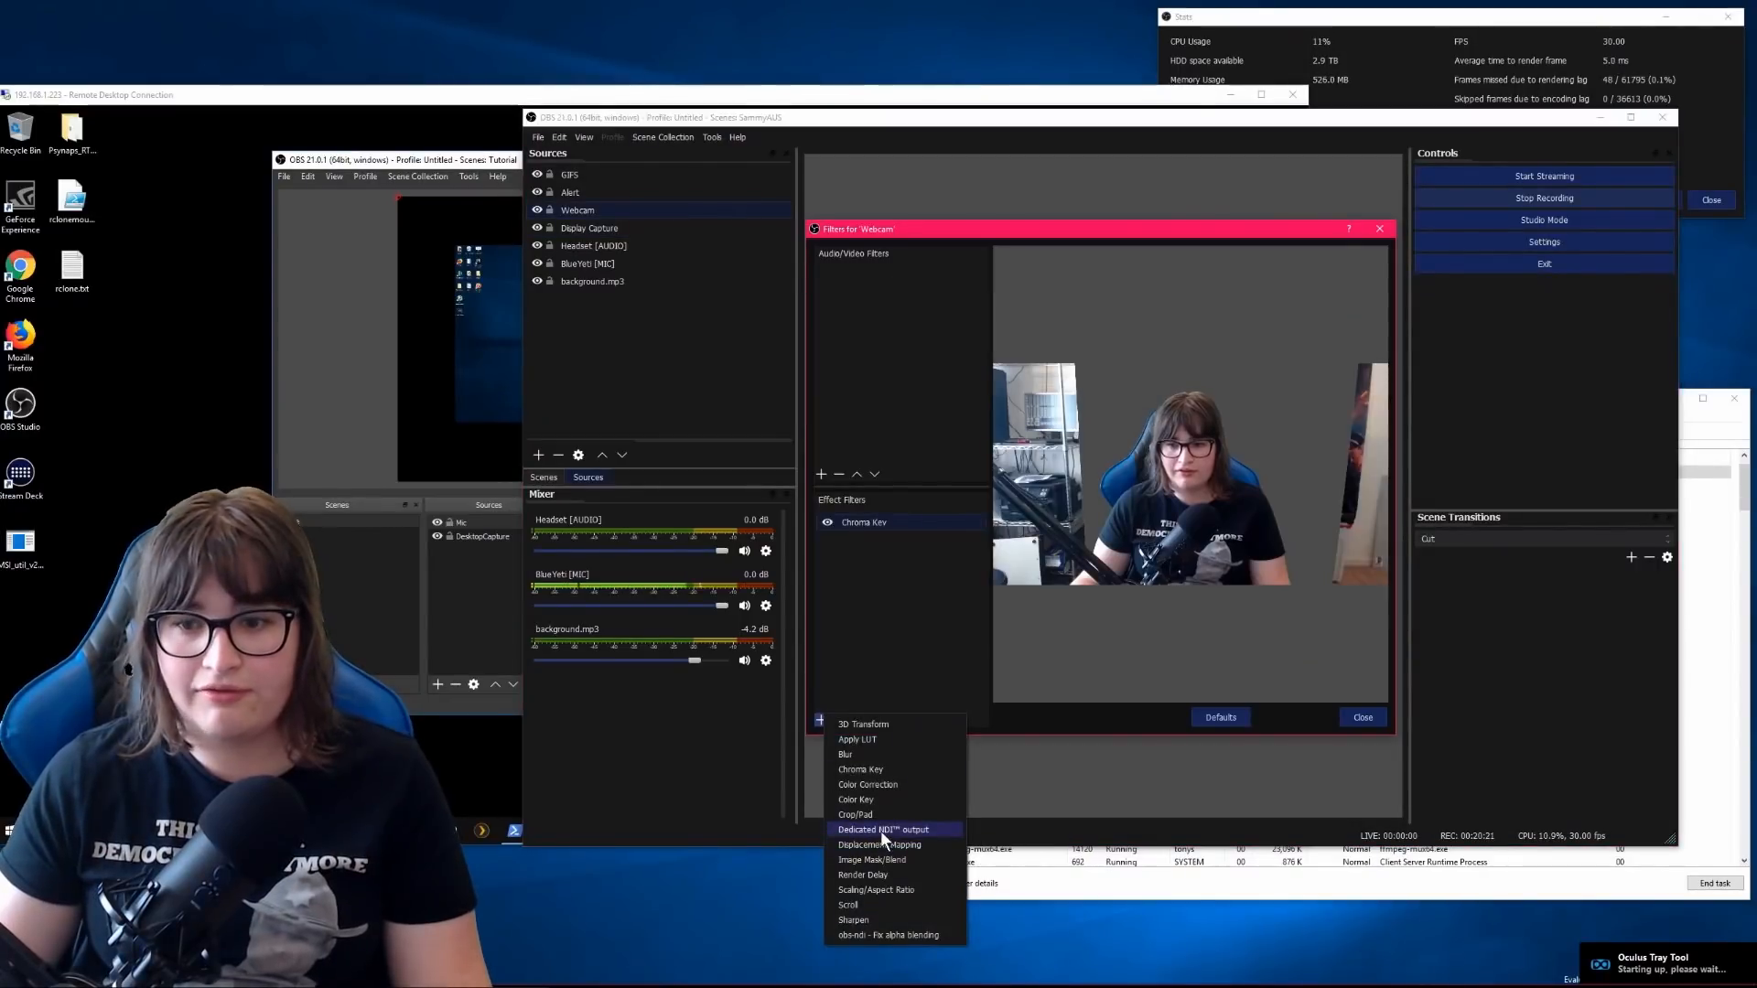
{"action": "left_click", "coordinate": [881, 831]}
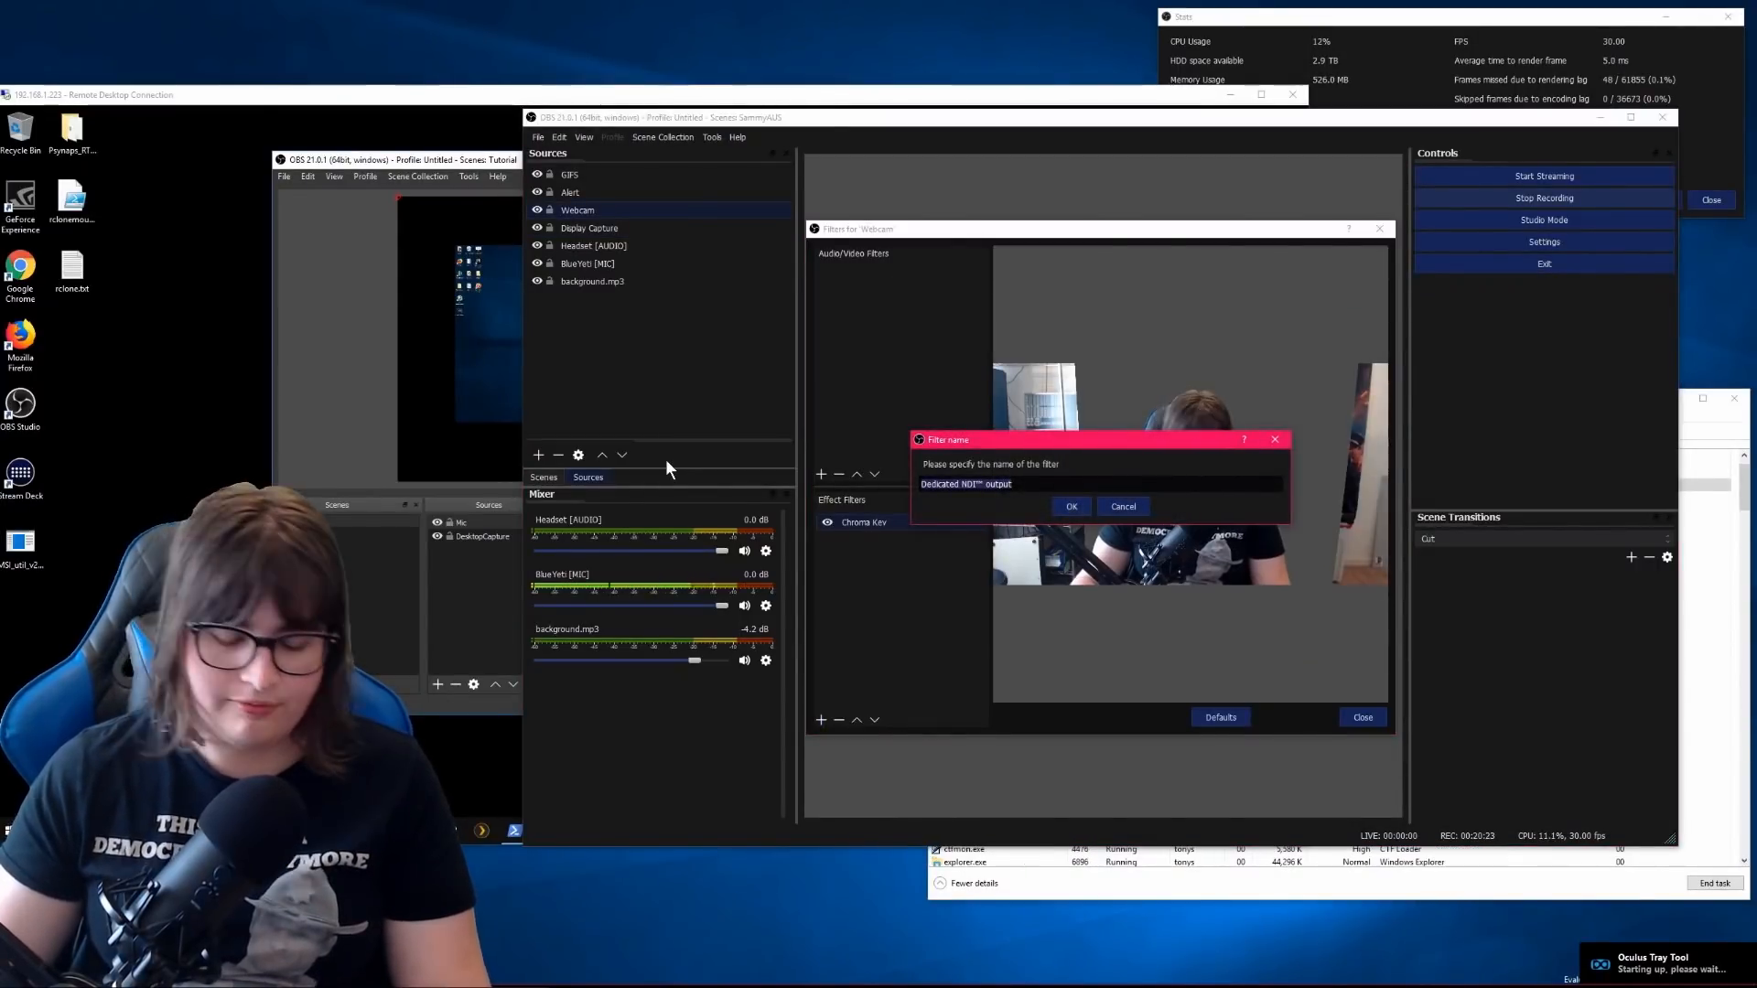
{"action": "key", "text": "ctrl+a"}
{"action": "key", "text": "BackSpace"}
{"action": "type", "text": "Webcam"}
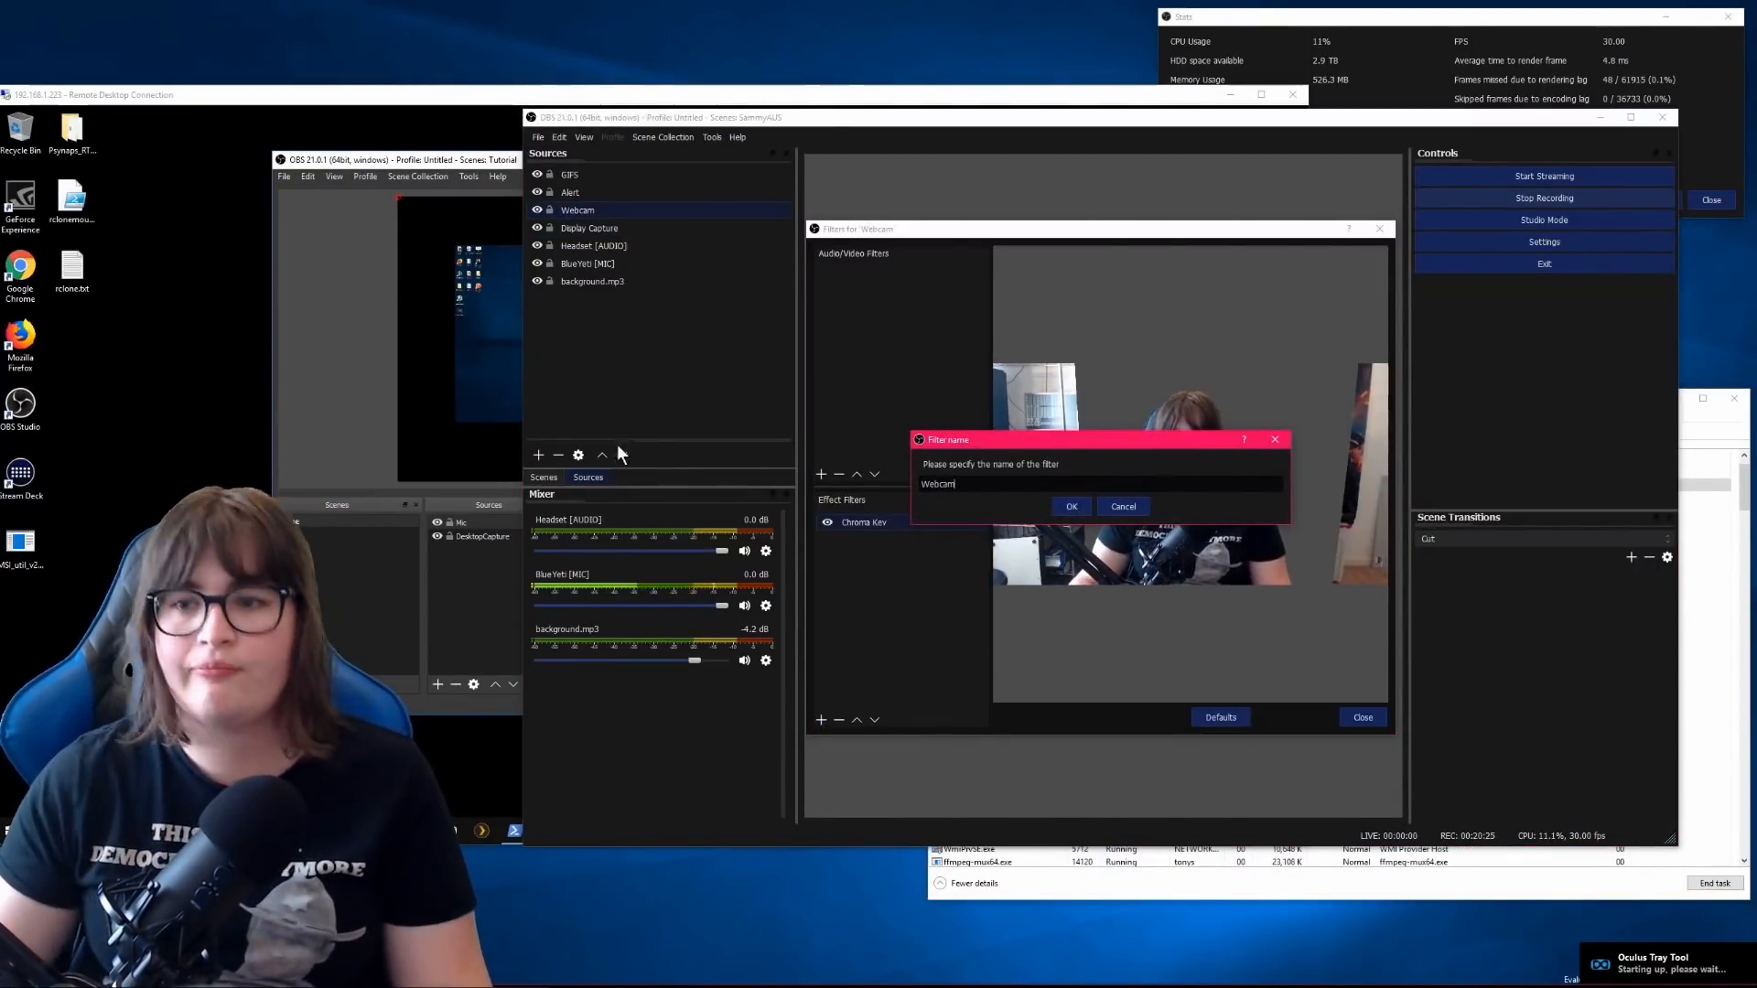
{"action": "left_click", "coordinate": [1072, 506]}
Set the Webcam filter's NDI name to "Webcam", apply the change and close the filters.
{"action": "type", "text": "Webcam"}
{"action": "left_click", "coordinate": [1097, 572]}
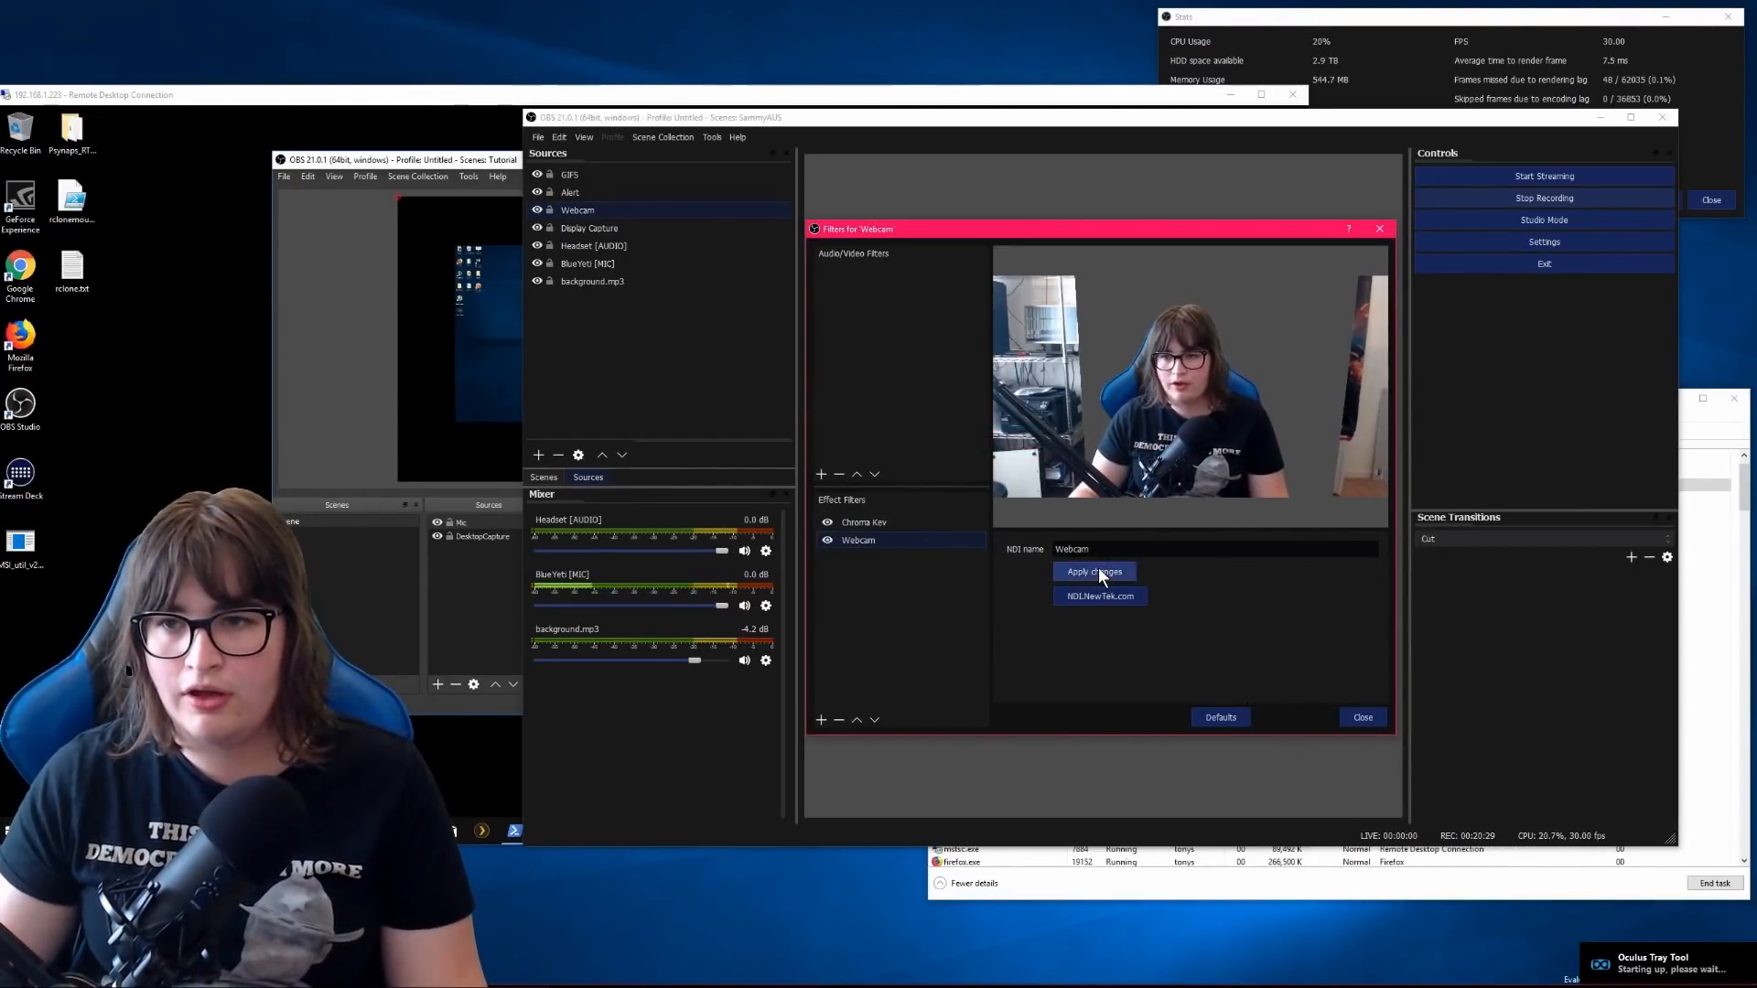
{"action": "left_click", "coordinate": [1362, 716]}
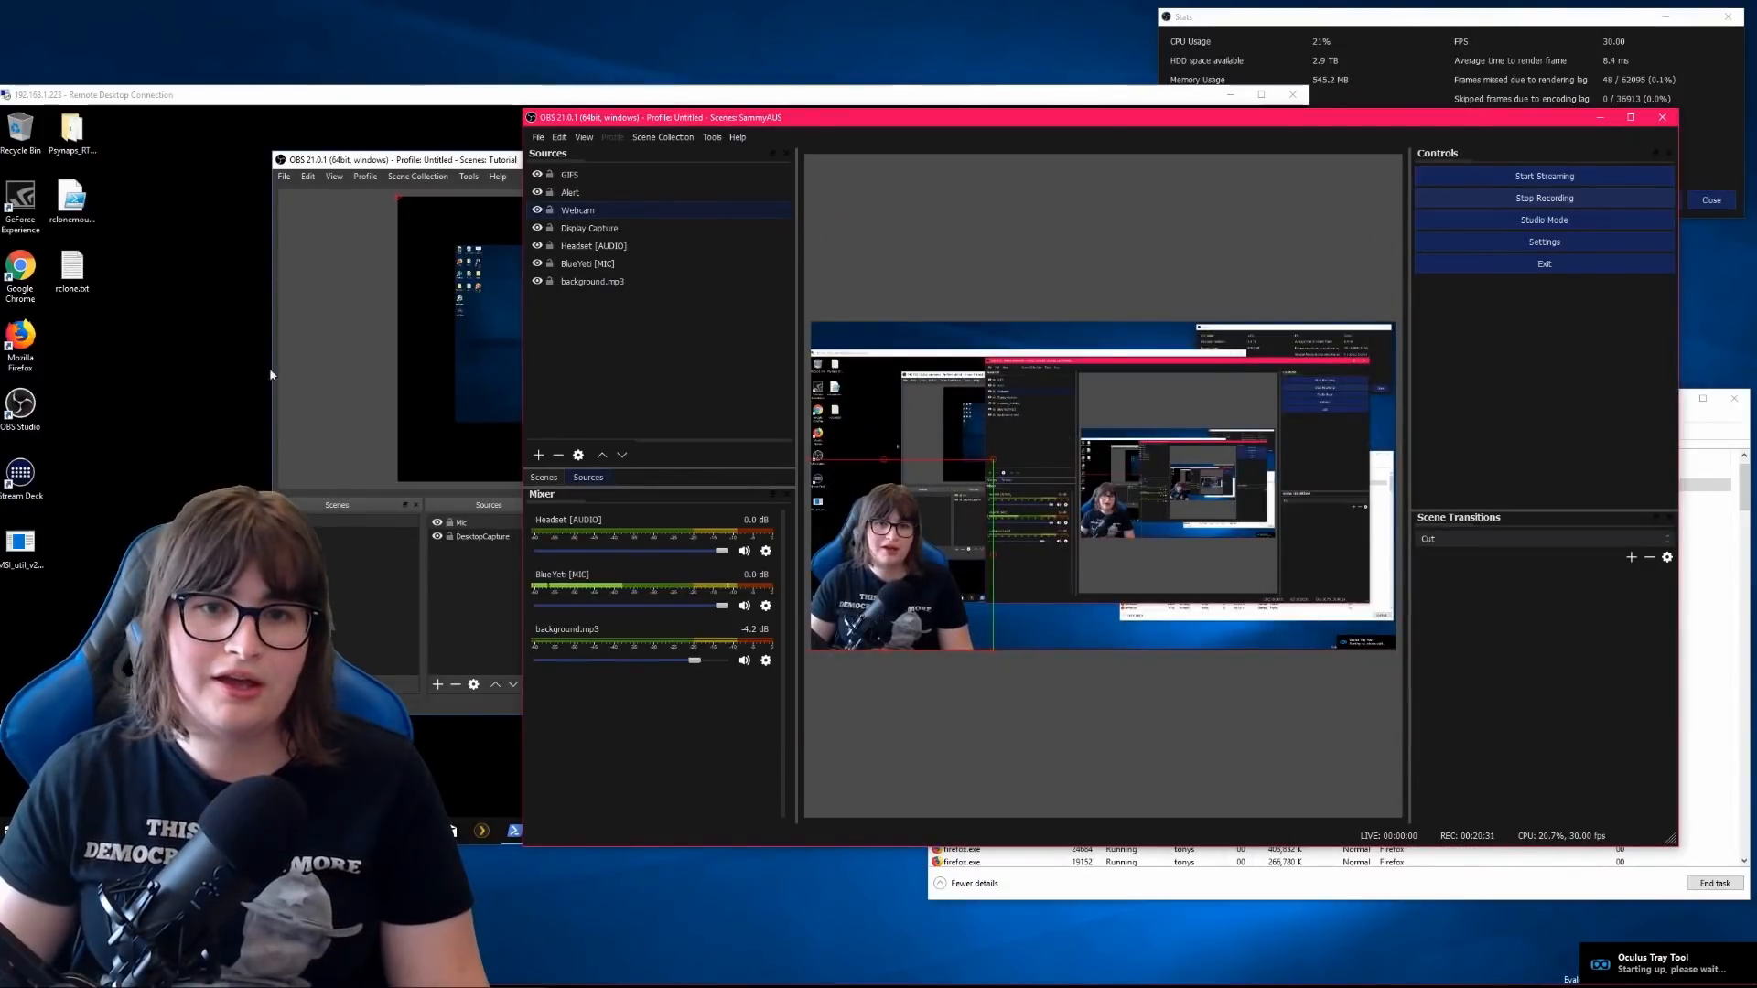
Switch to the remote PC's OBS and add a new NDI source named "Webcam".
{"action": "left_click", "coordinate": [333, 234]}
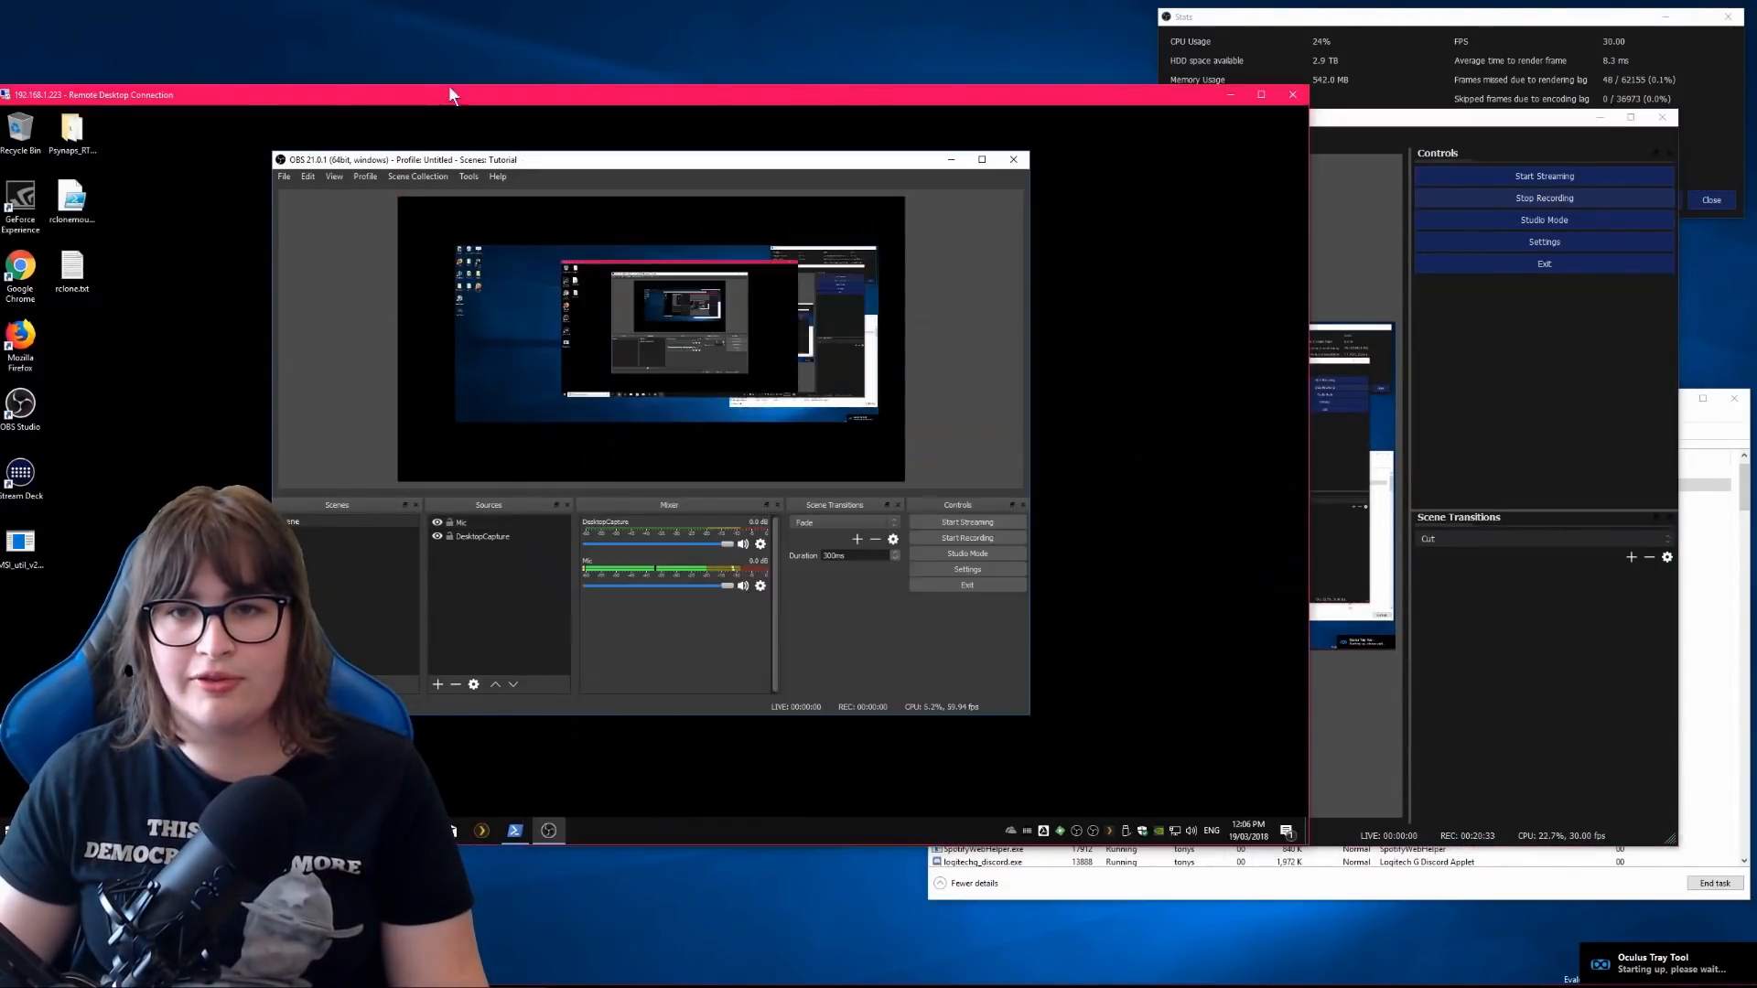
{"action": "left_click_drag", "start_coordinate": [459, 96], "coordinate": [530, 92]}
{"action": "left_click", "coordinate": [510, 681]}
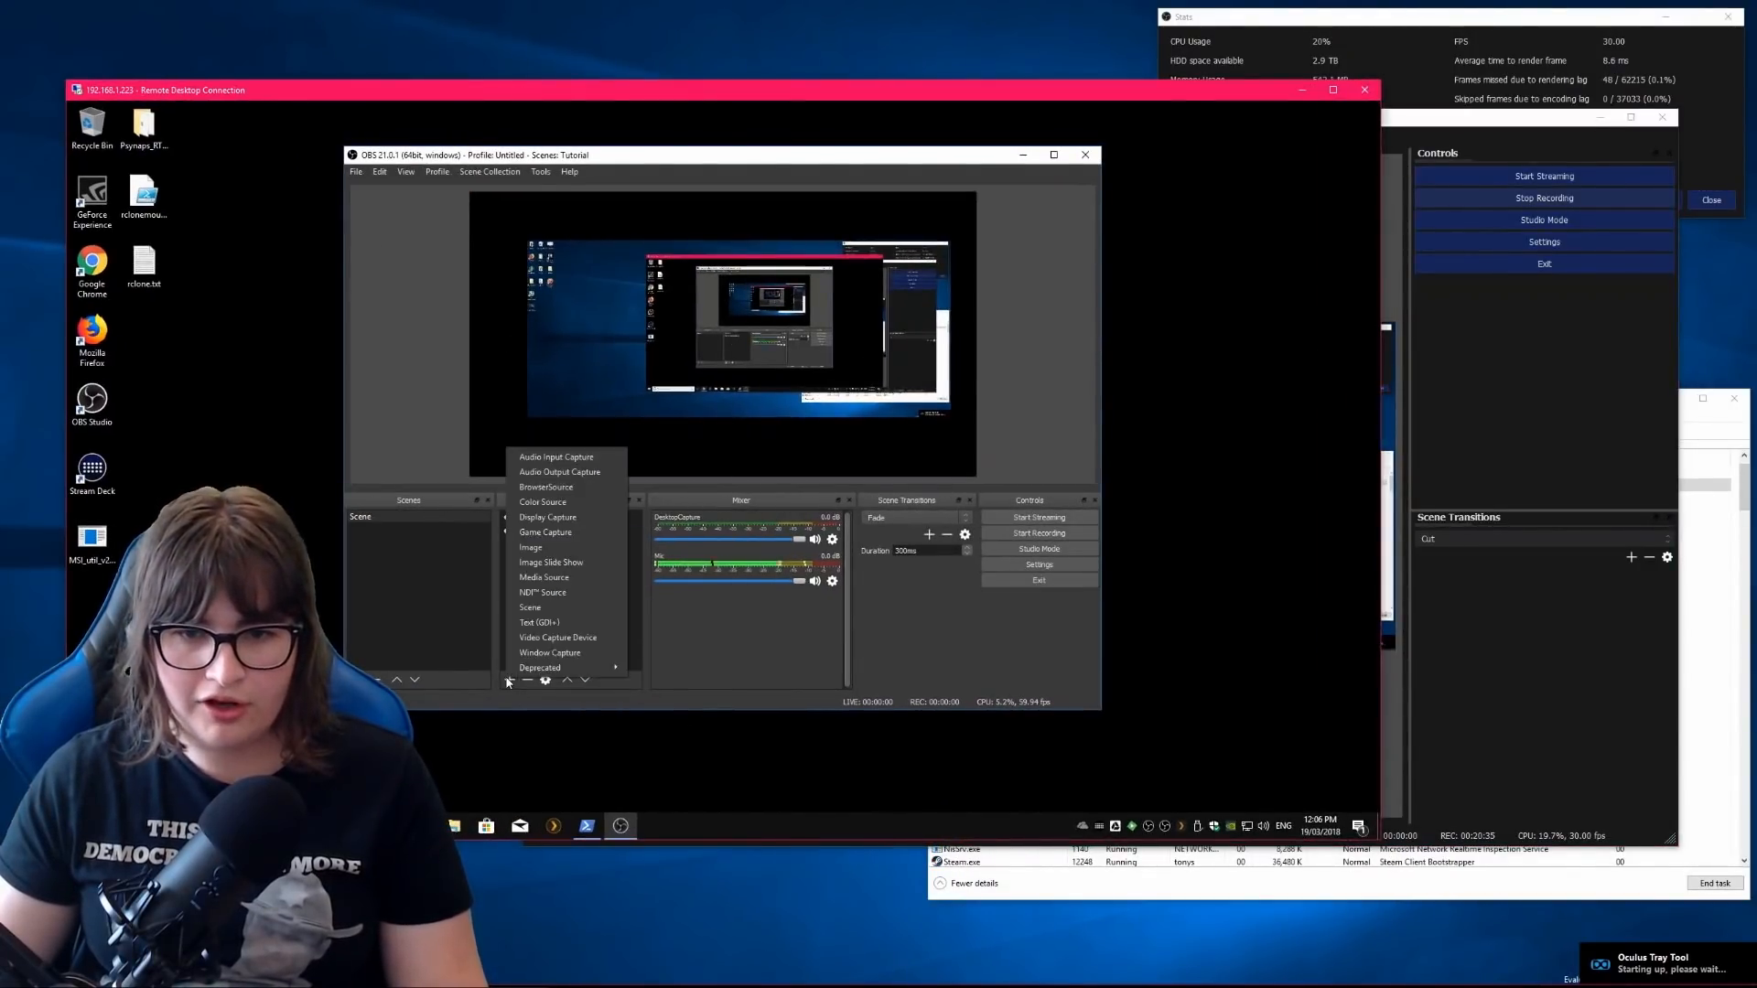
{"action": "left_click", "coordinate": [563, 591]}
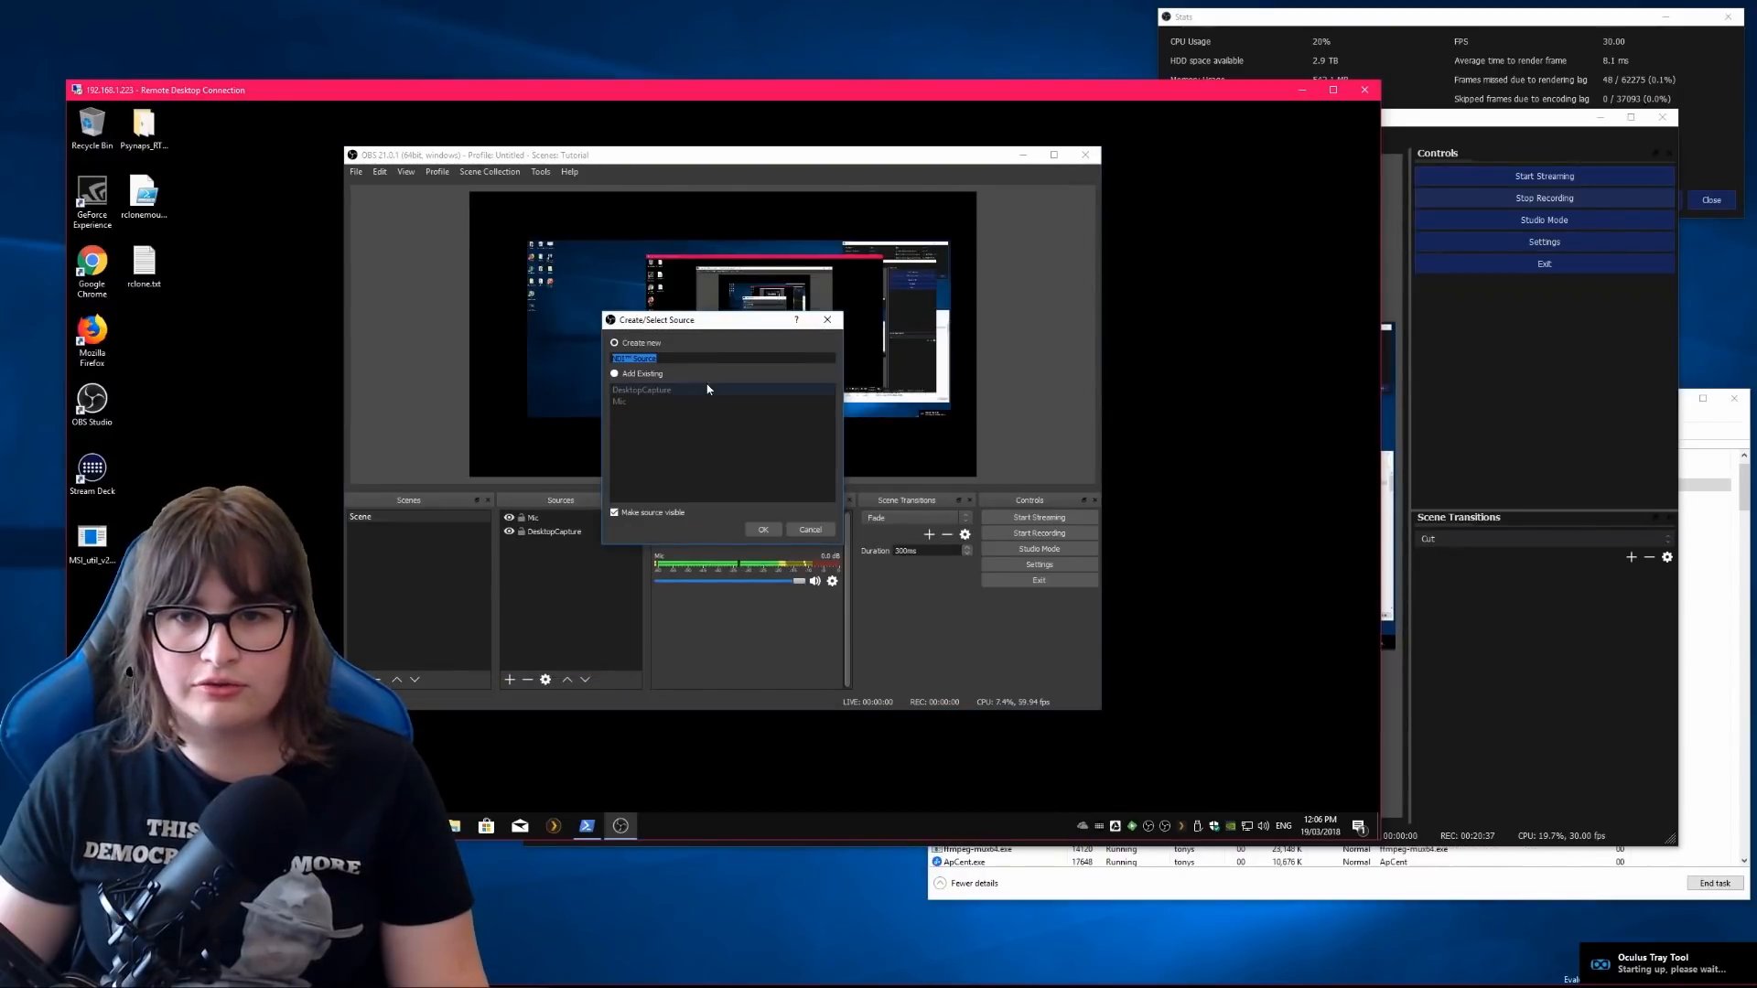
{"action": "type", "text": "Webcam"}
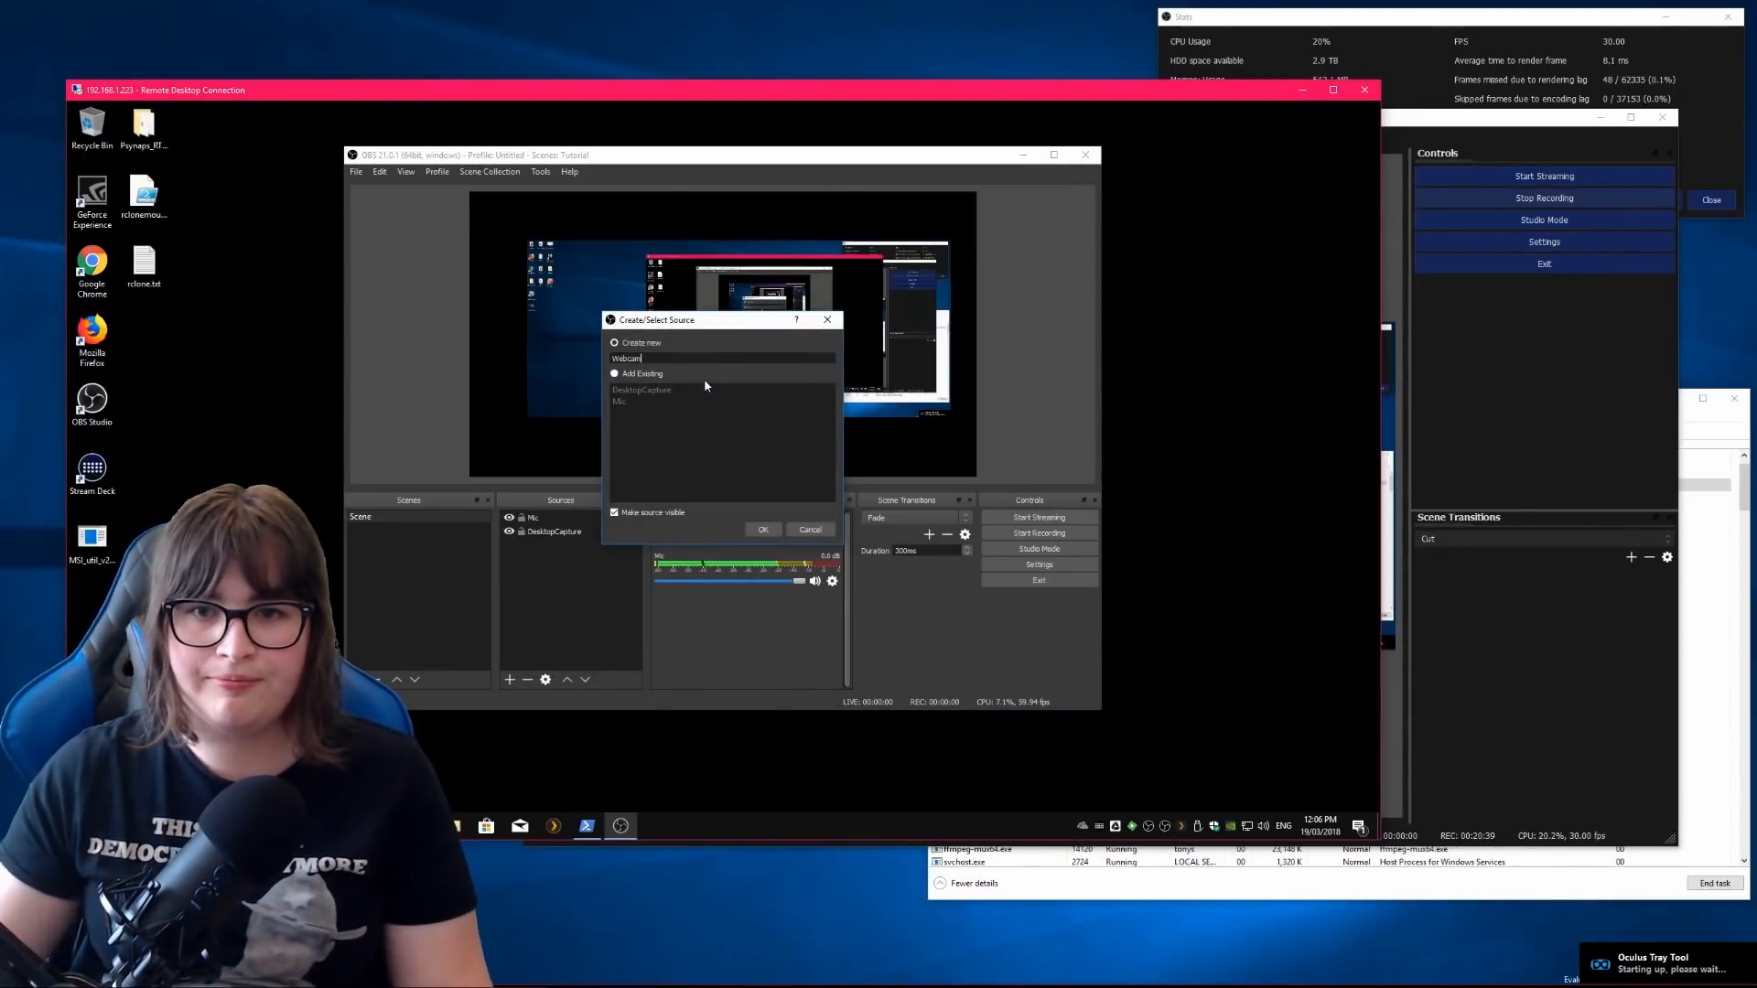
{"action": "left_click", "coordinate": [767, 530]}
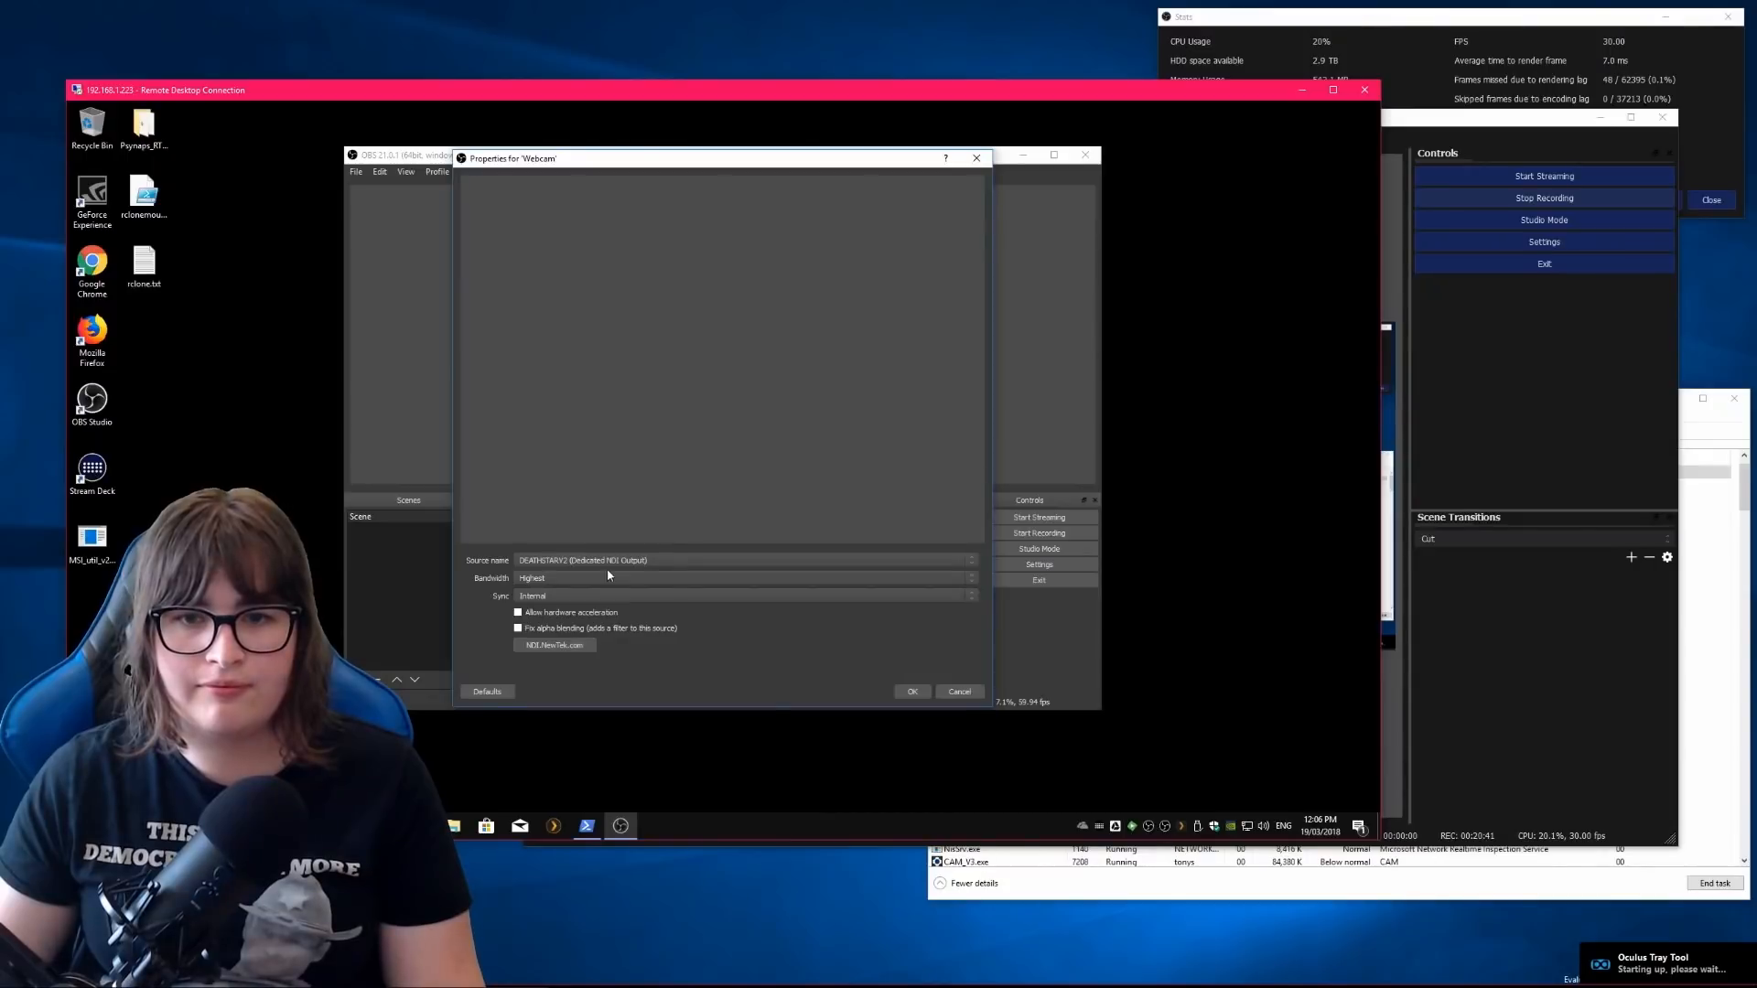
Set the Webcam source to the main computer's Webcam NDI output and confirm the properties.
{"action": "left_click", "coordinate": [617, 558]}
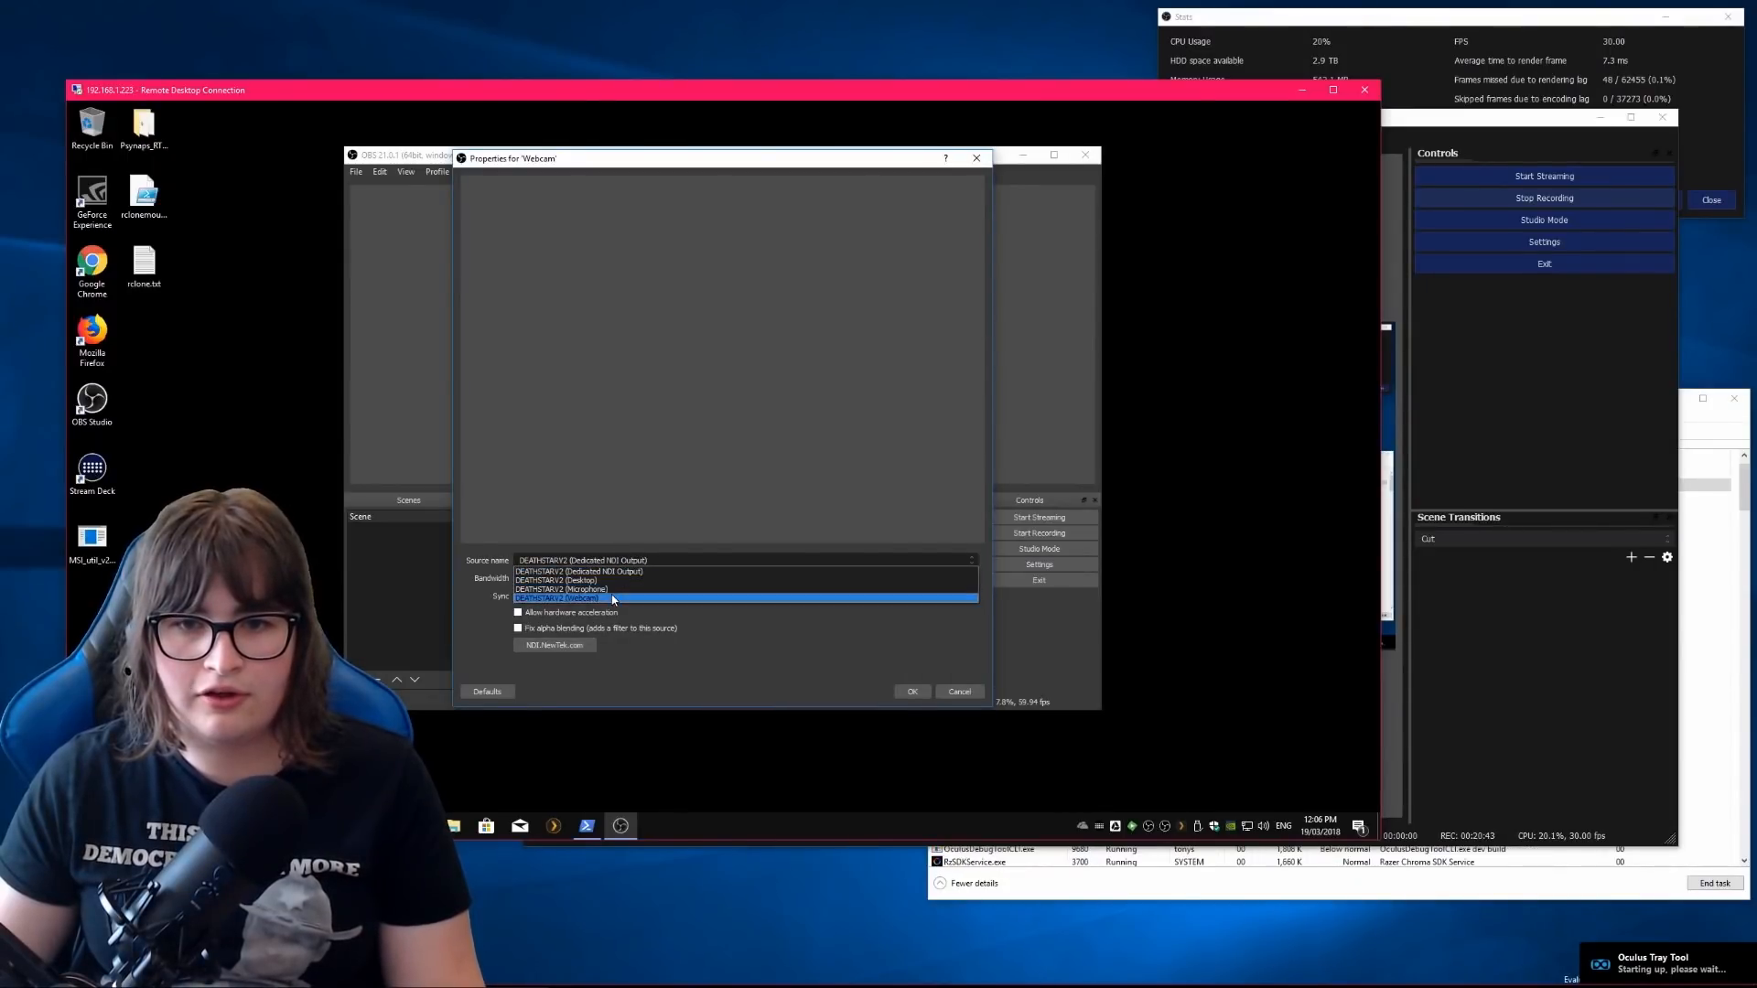
{"action": "left_click", "coordinate": [608, 597]}
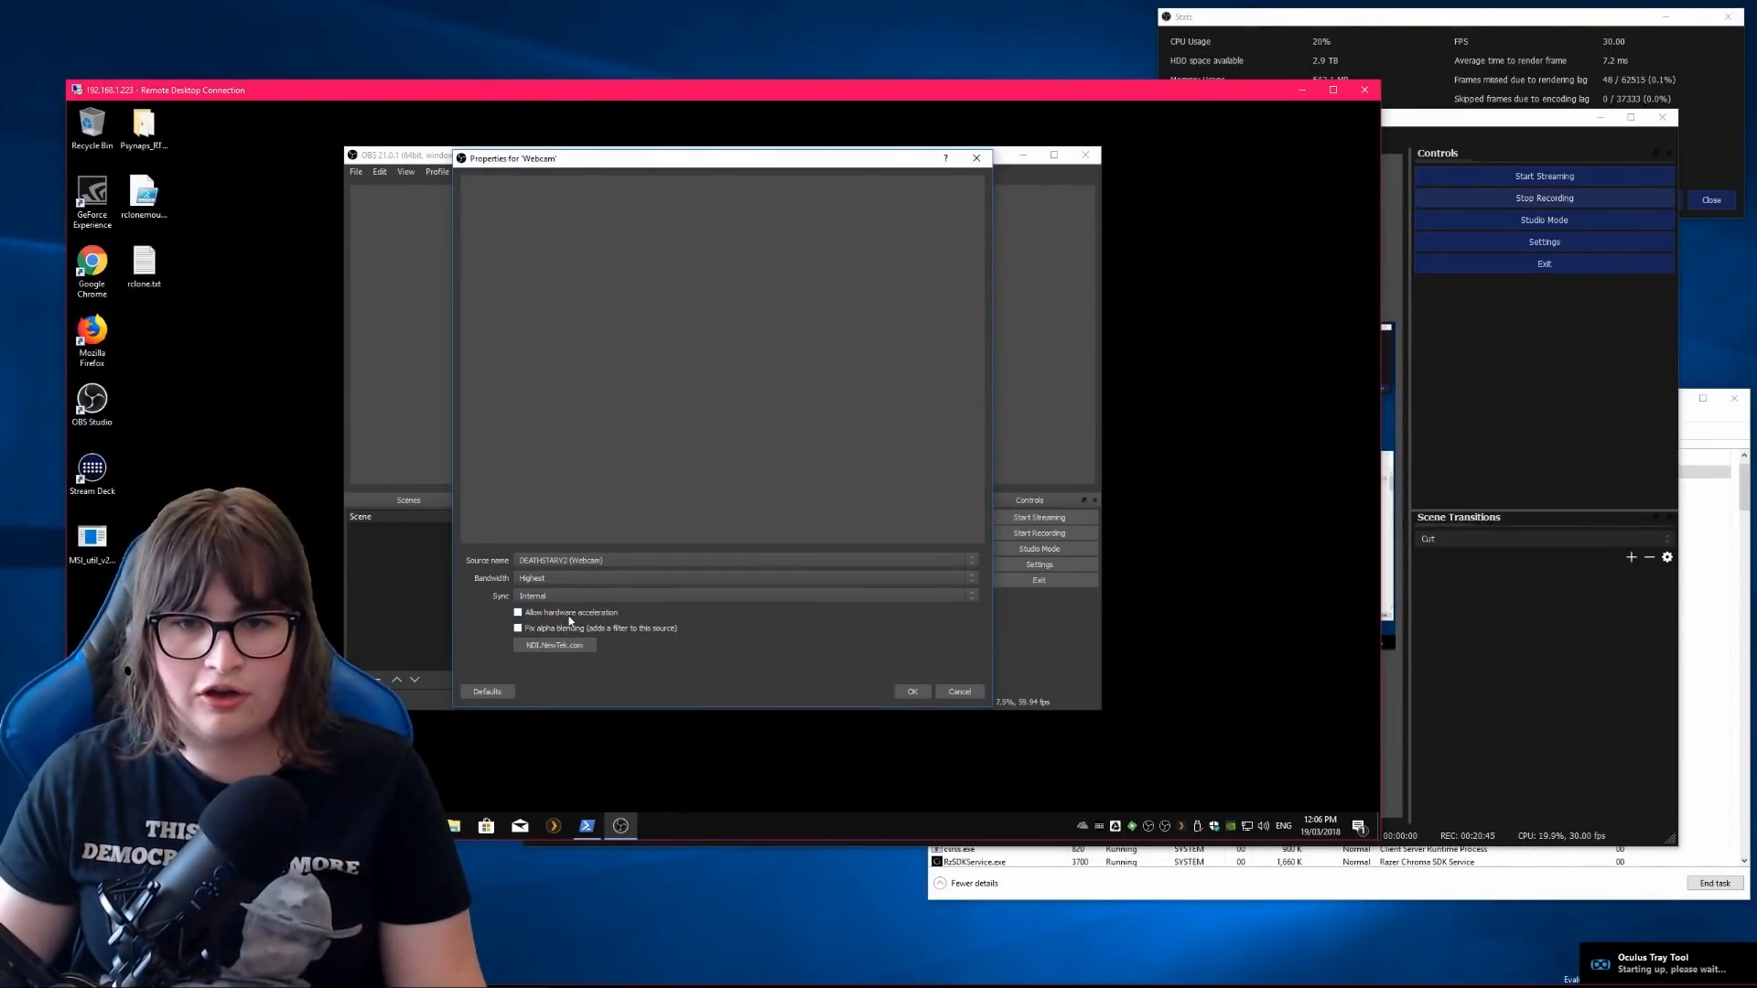
{"action": "left_click", "coordinate": [913, 691]}
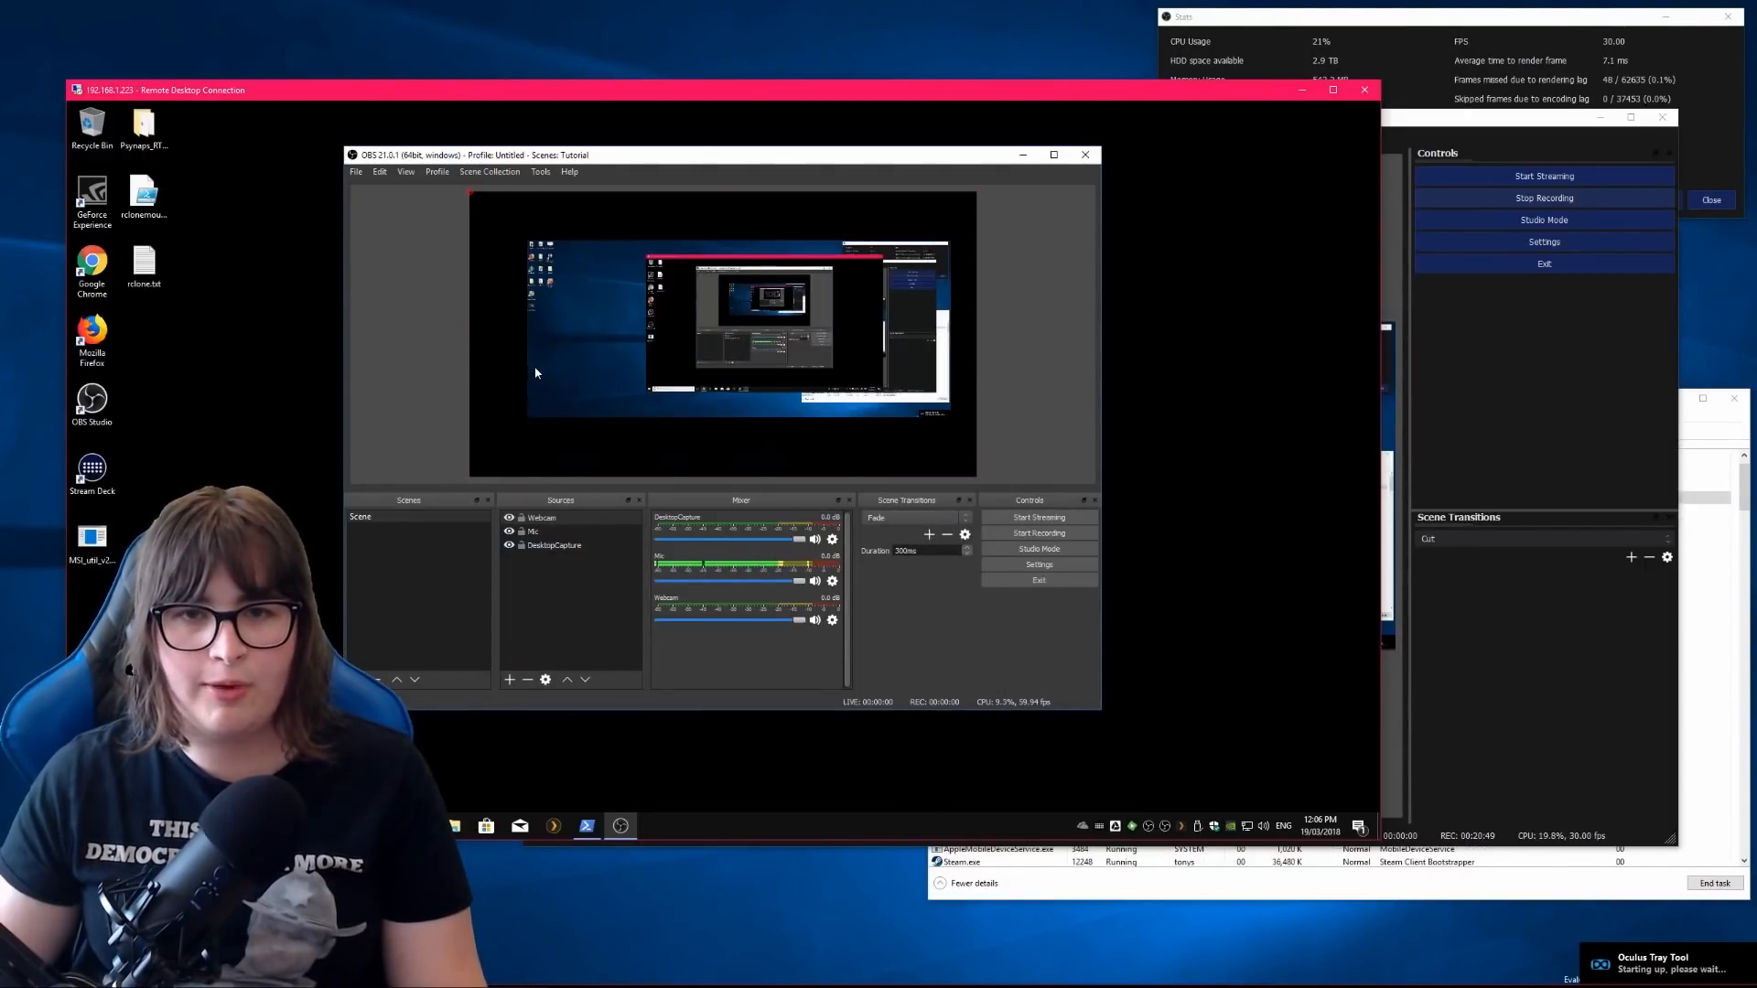
Scale the webcam image down to about half the canvas width and place it near the lower middle of the remote preview.
{"action": "left_click_drag", "start_coordinate": [977, 192], "coordinate": [646, 350]}
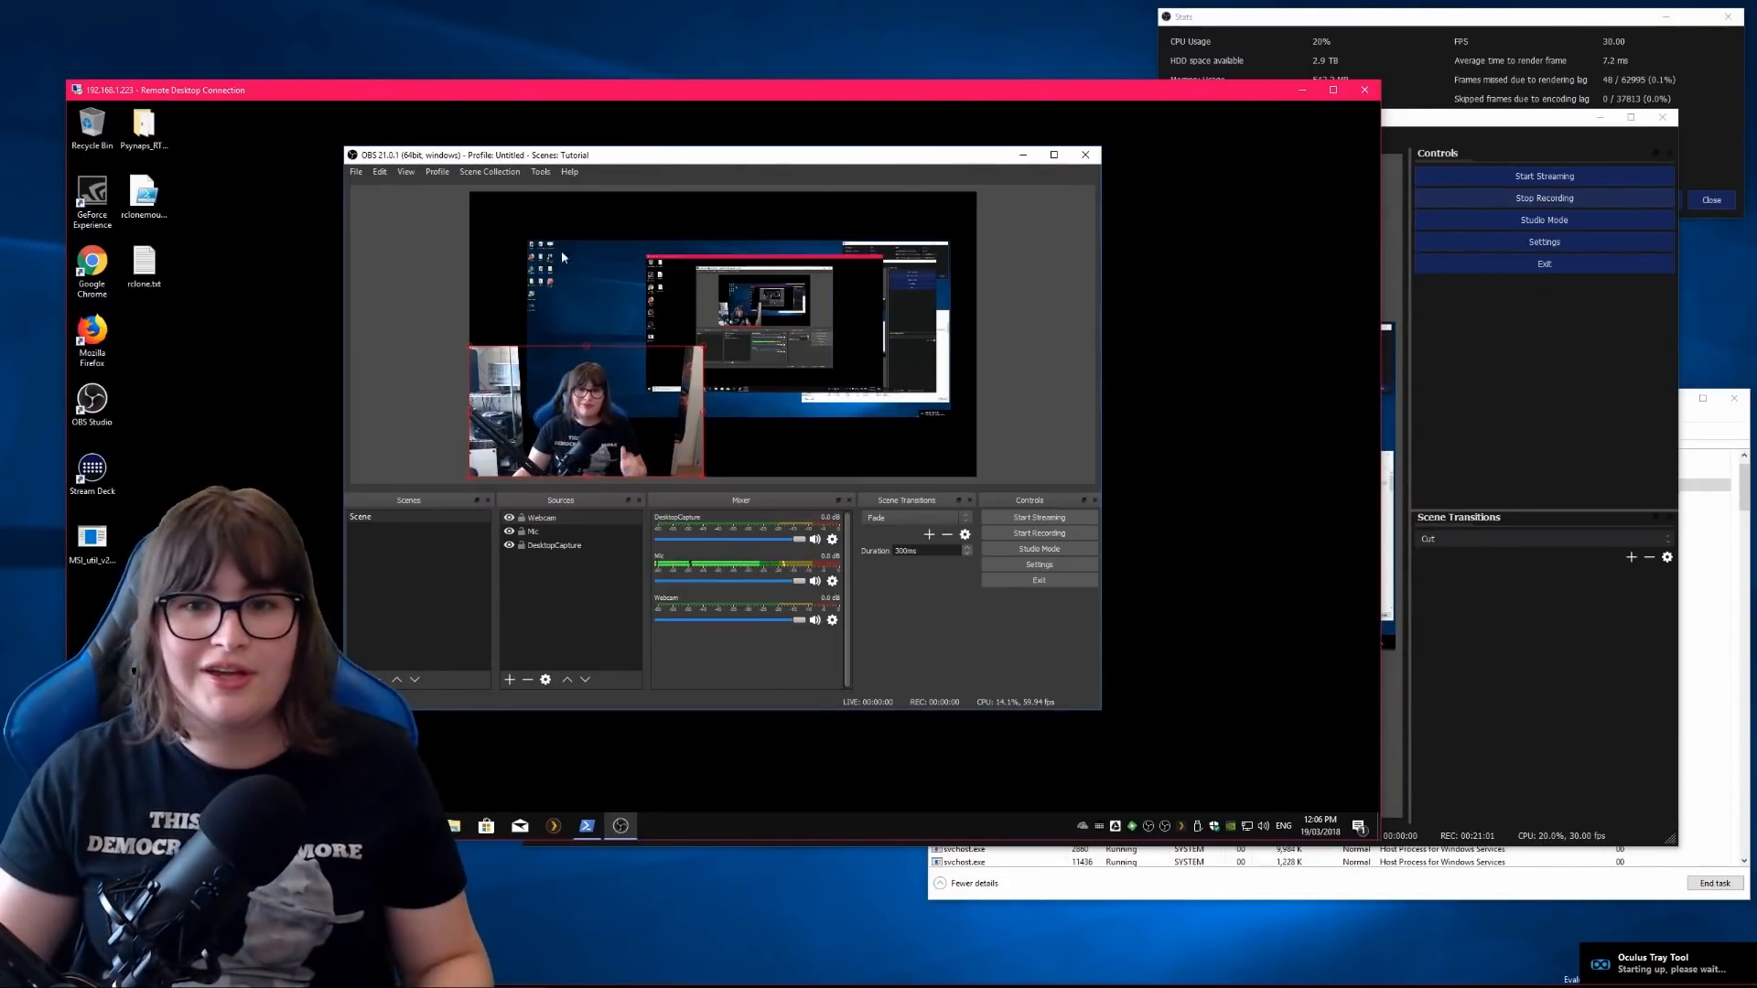
{"action": "left_click_drag", "start_coordinate": [566, 432], "coordinate": [770, 420]}
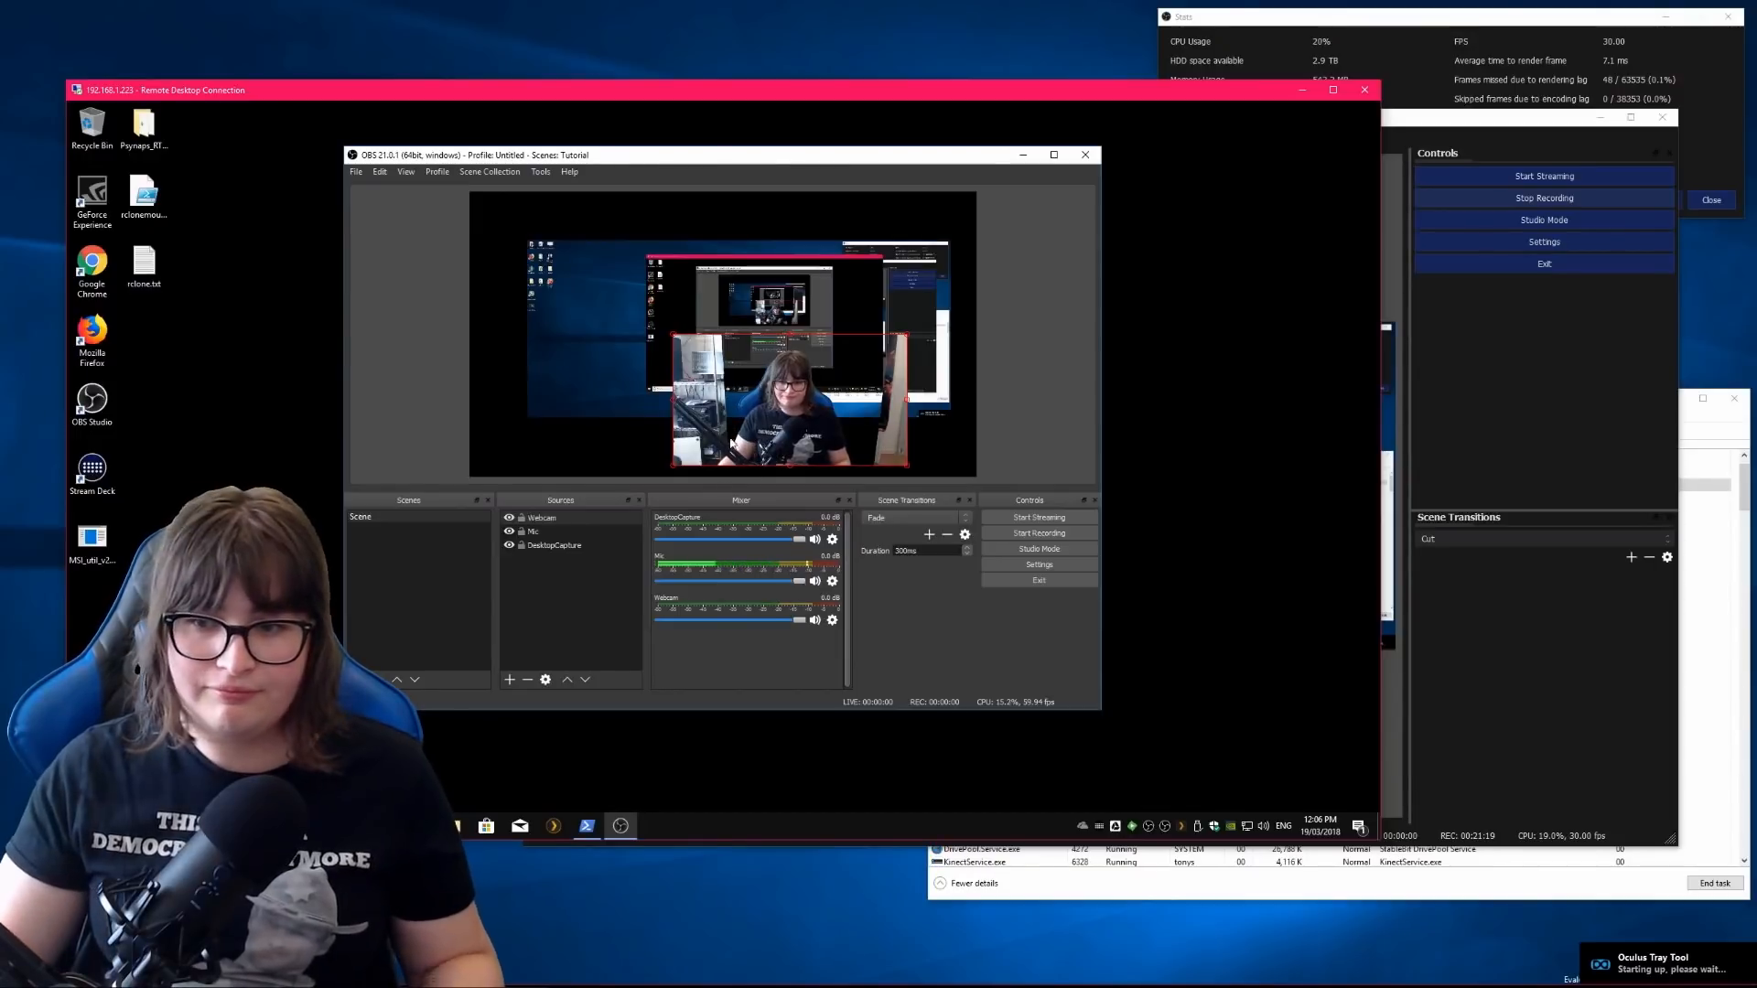
Examine the network usage of NewTek NDI and the expanded obs64.exe processes in Task Manager, and return to the local OBS.
{"action": "left_click", "coordinate": [1709, 415]}
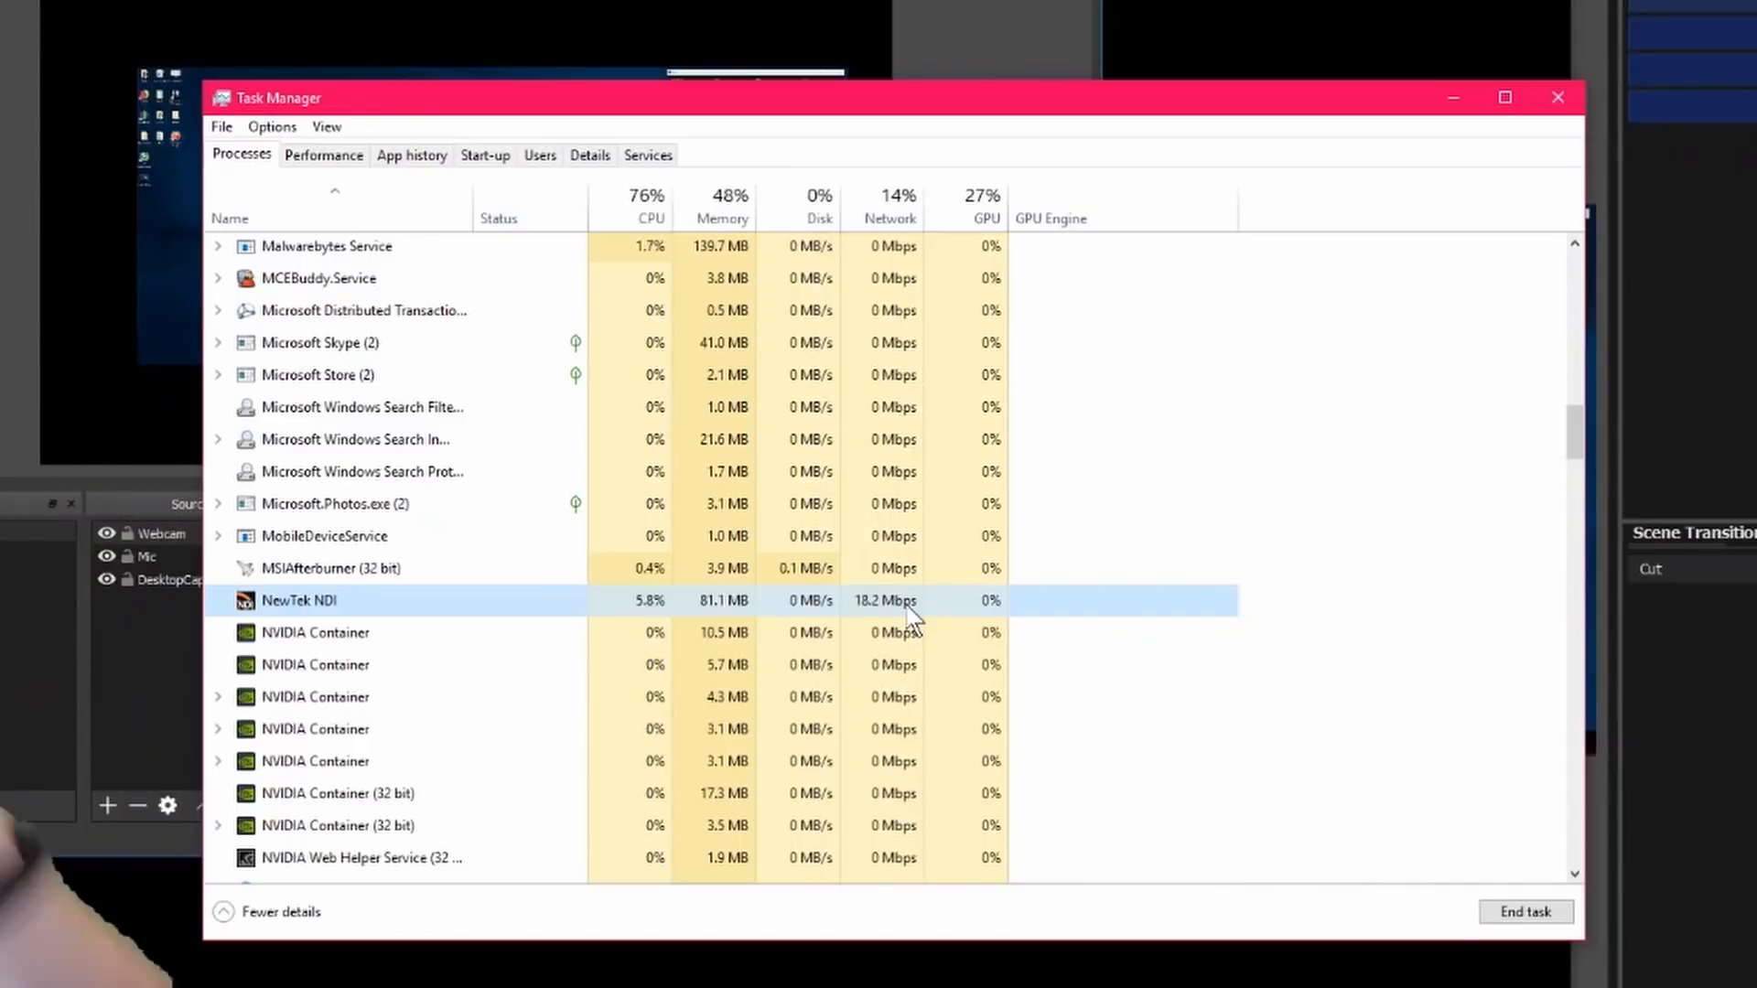
{"action": "left_click_drag", "start_coordinate": [682, 116], "coordinate": [638, 73]}
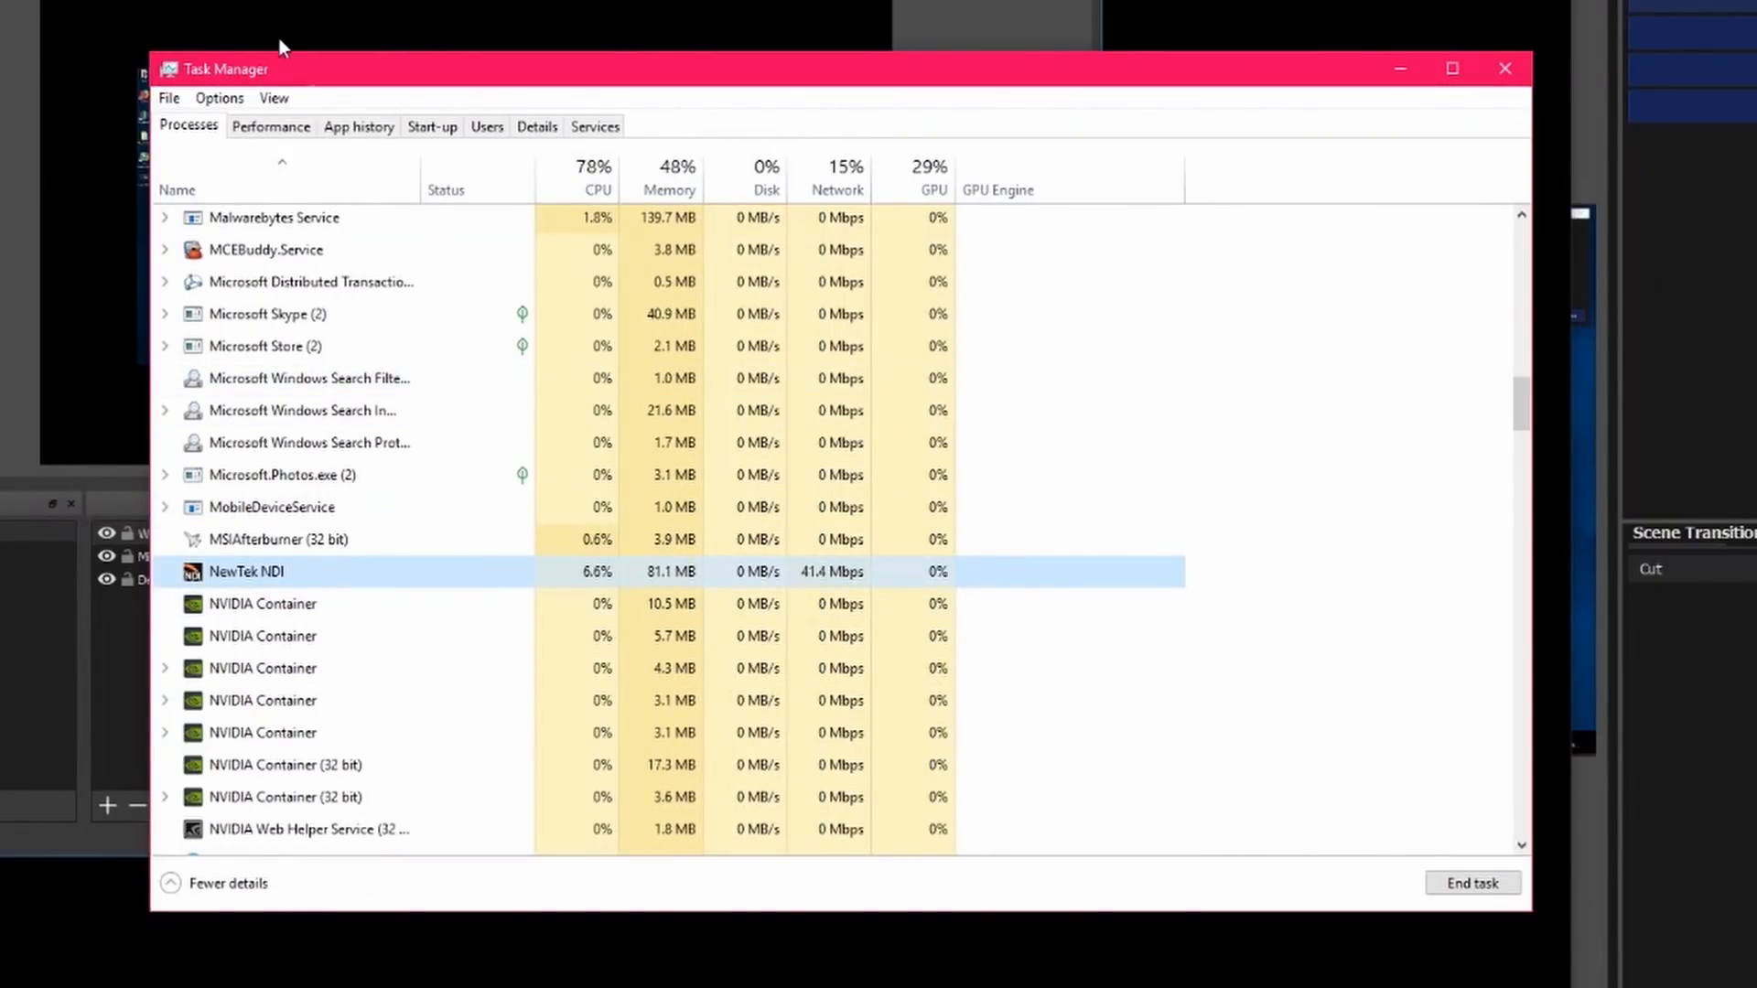
{"action": "scroll", "coordinate": [765, 705], "scroll_direction": "up", "scroll_amount": 8}
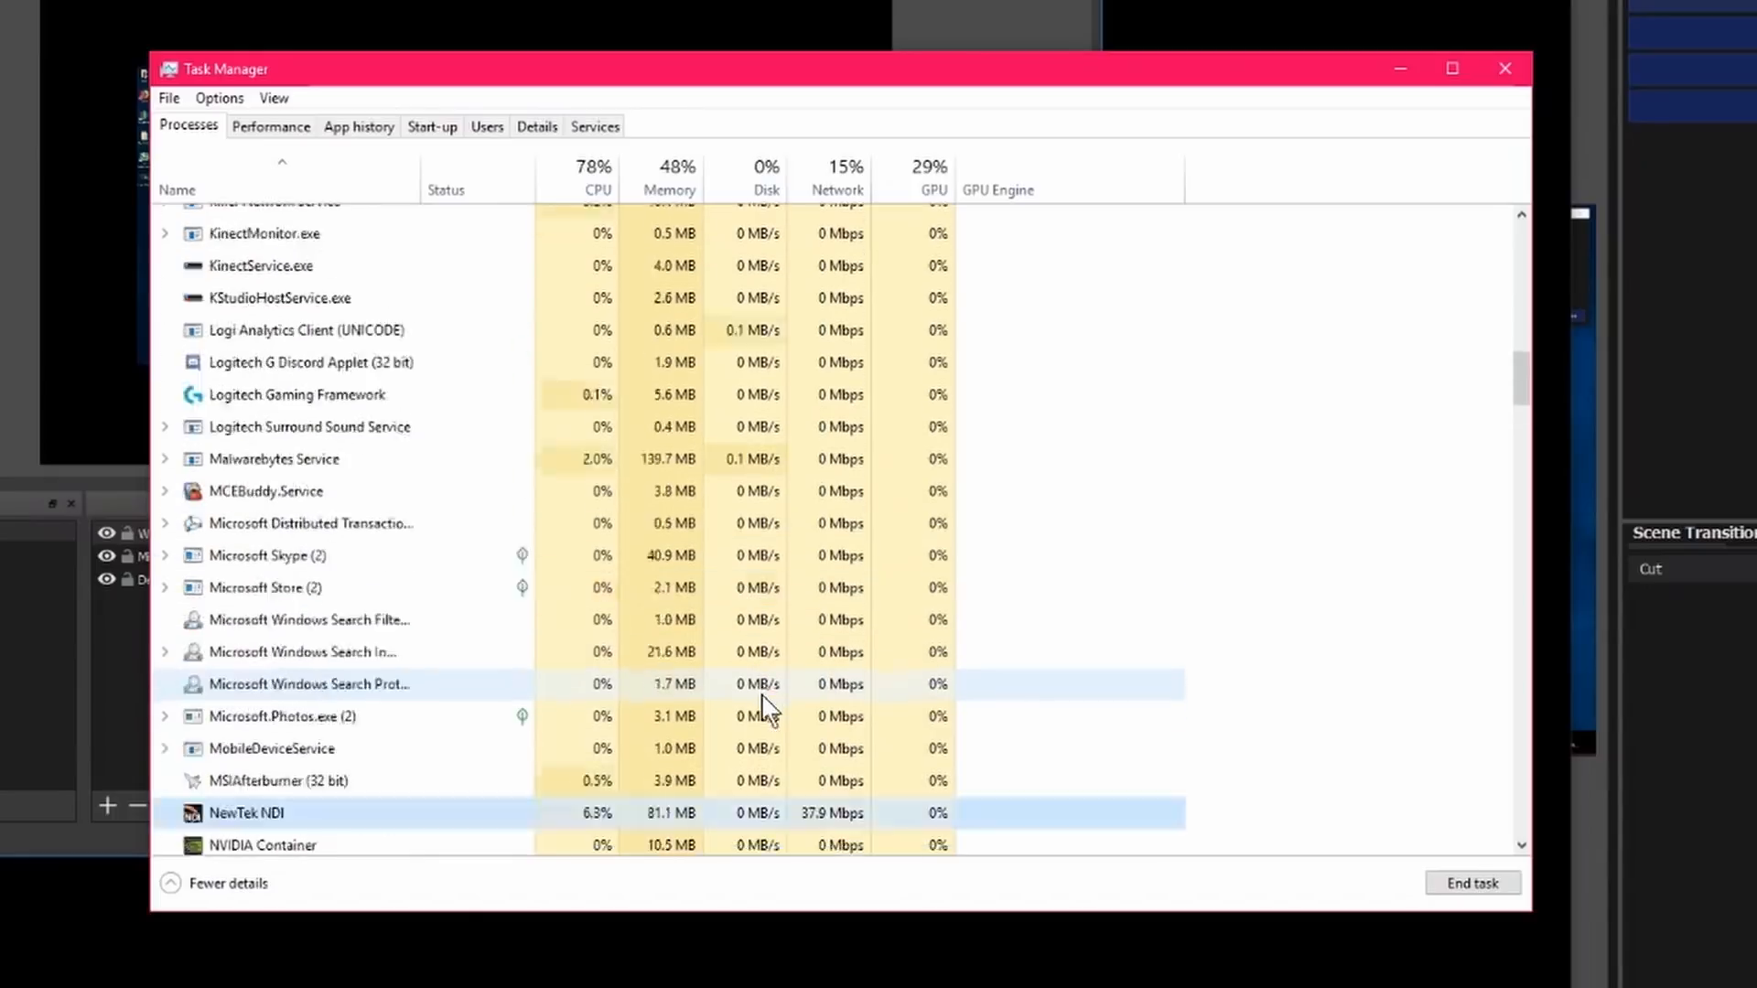
{"action": "scroll", "coordinate": [765, 712], "scroll_direction": "up", "scroll_amount": 10}
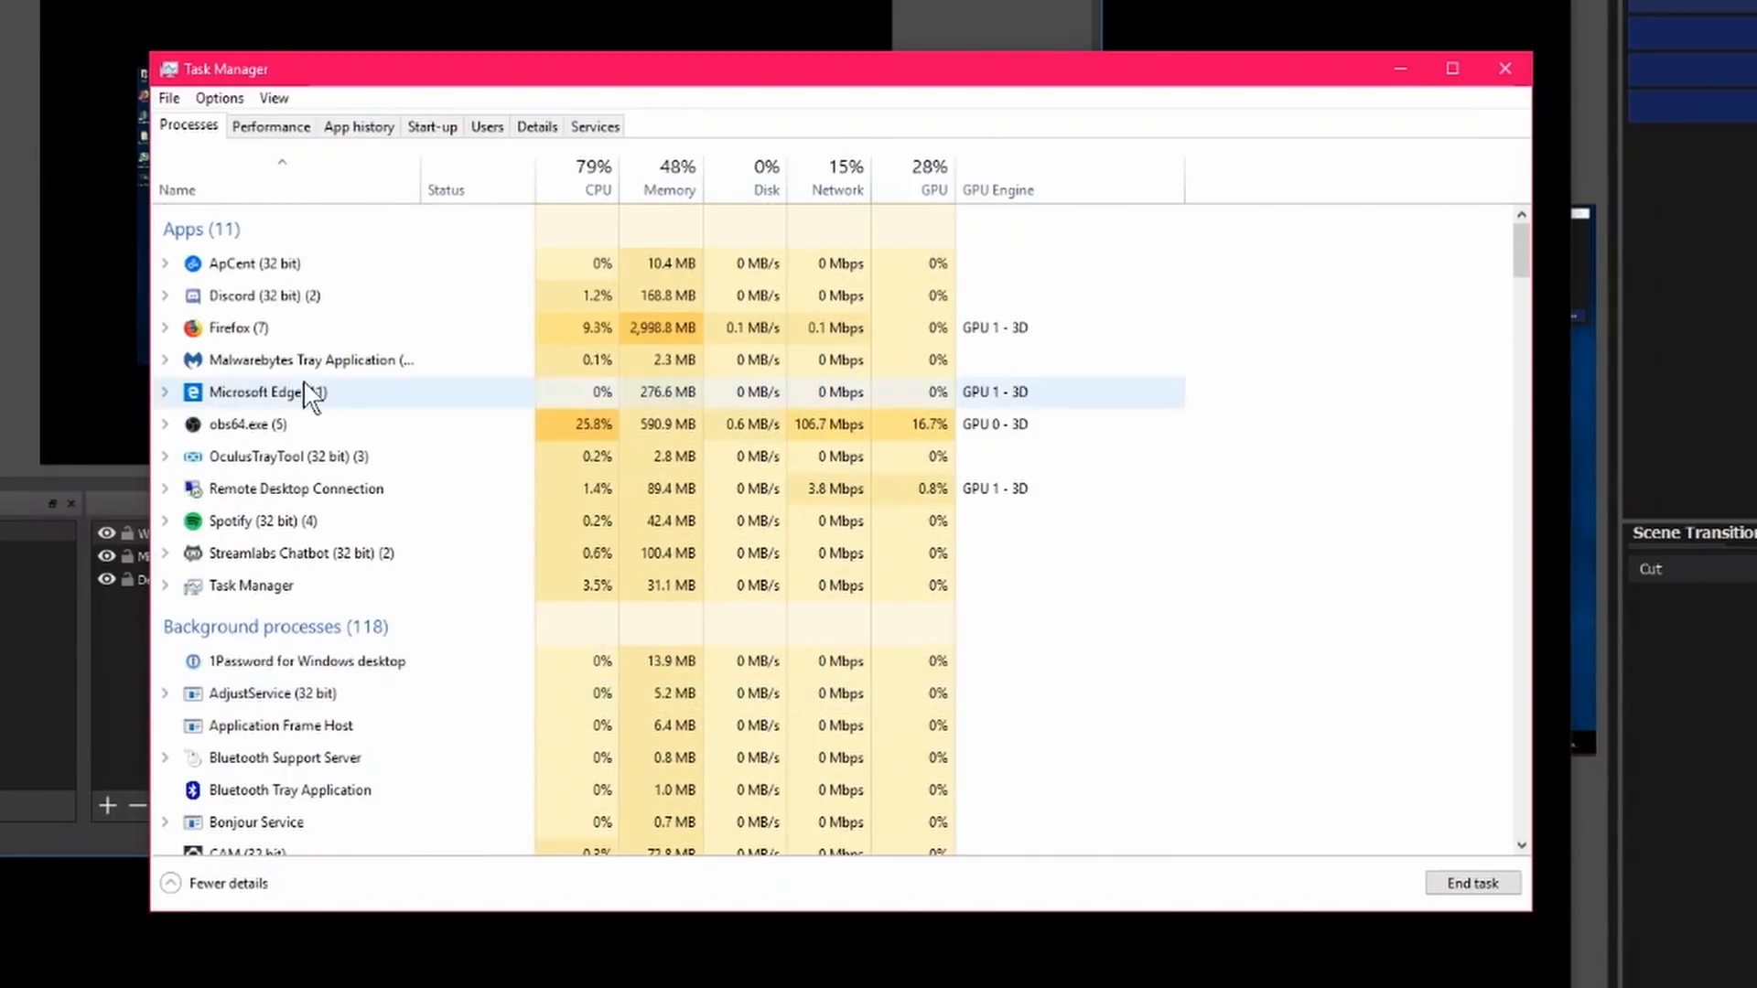
{"action": "left_click", "coordinate": [313, 431]}
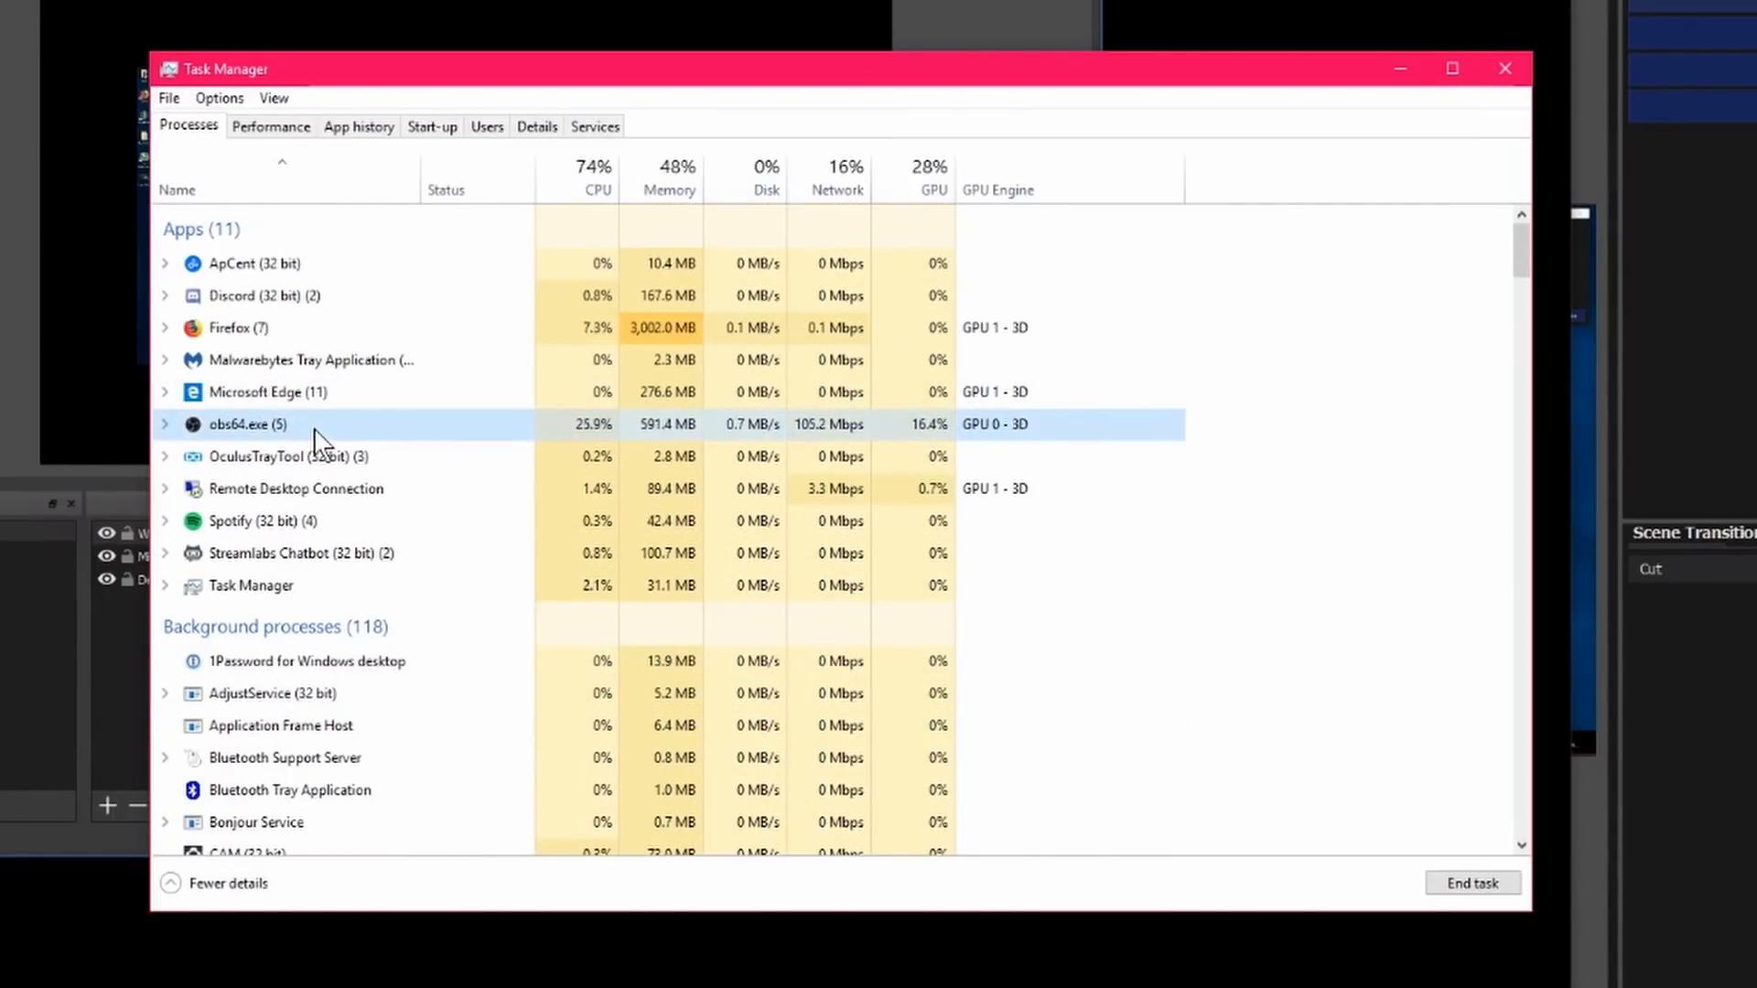
{"action": "left_click", "coordinate": [165, 424]}
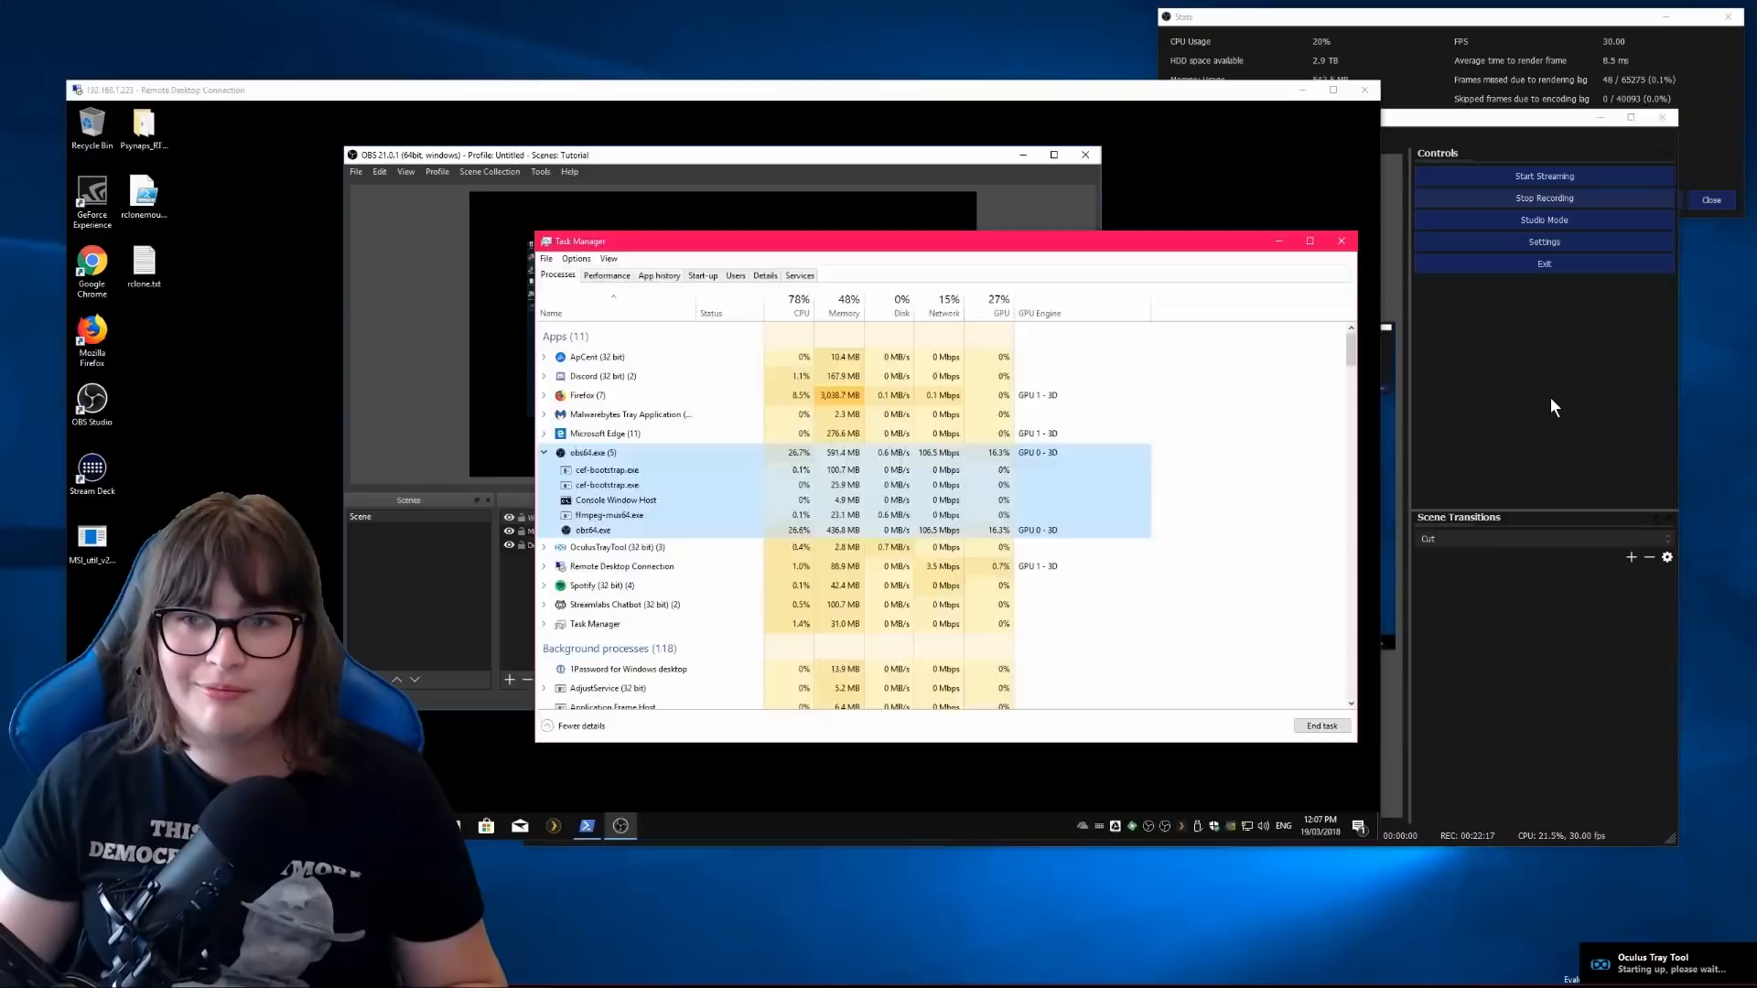
{"action": "left_click", "coordinate": [1550, 397]}
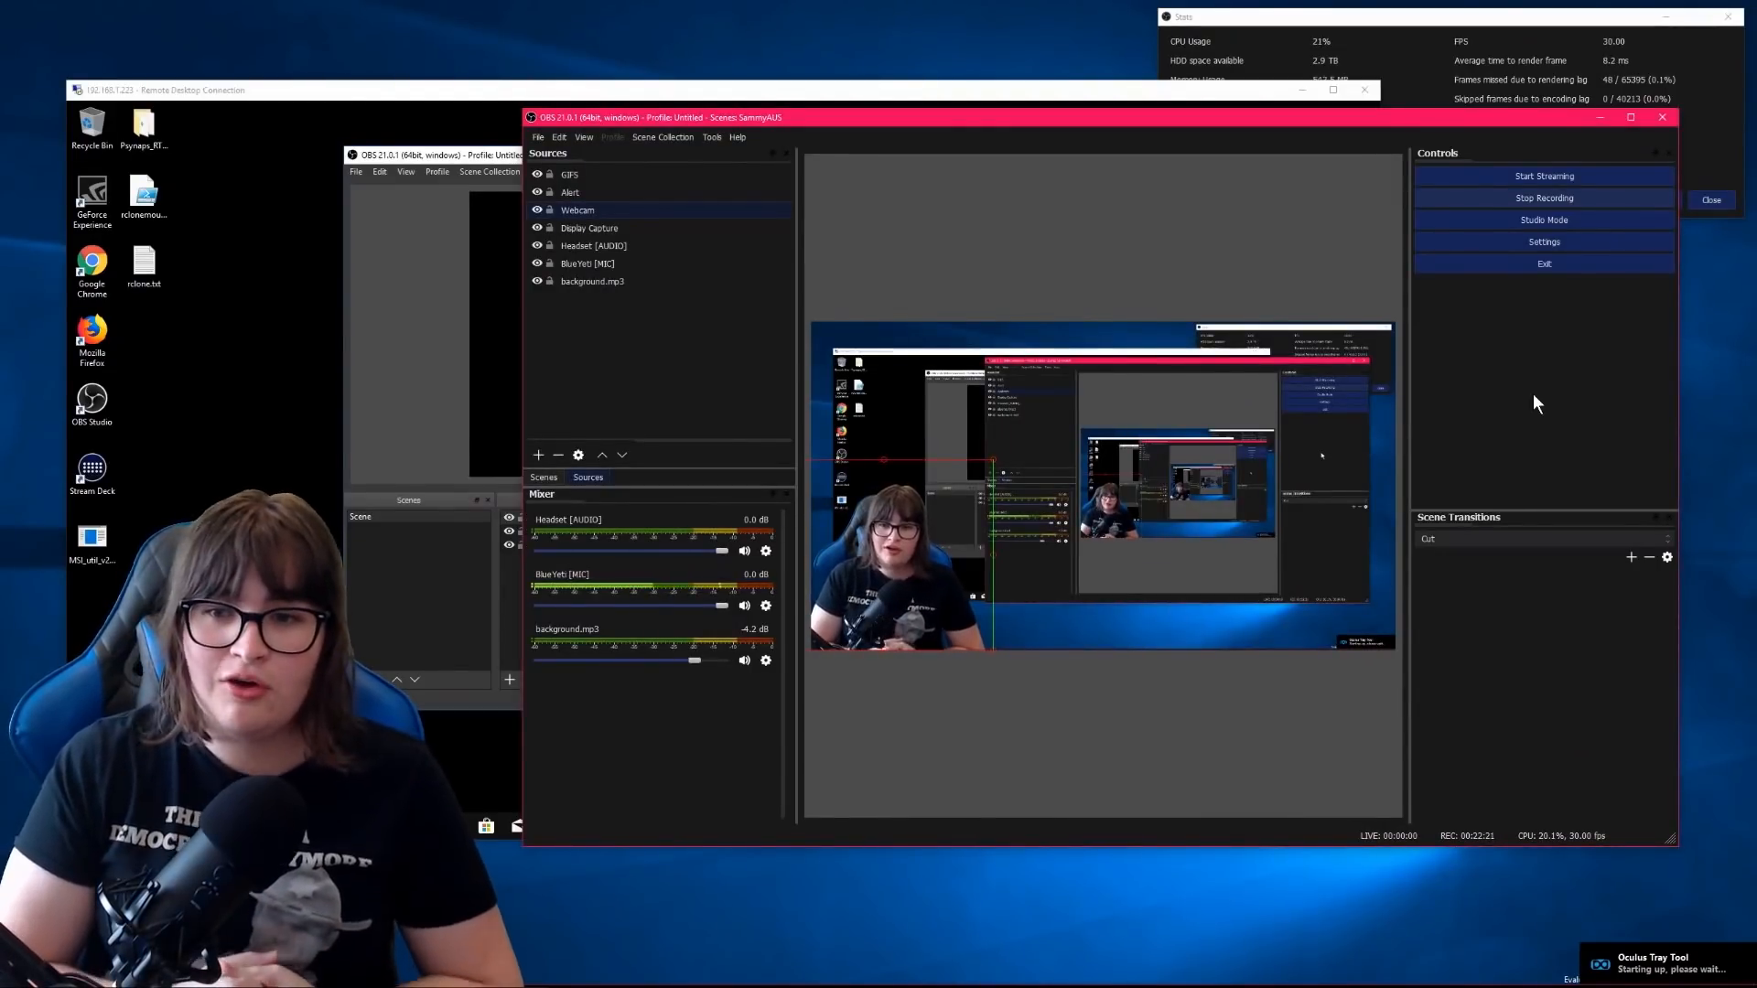